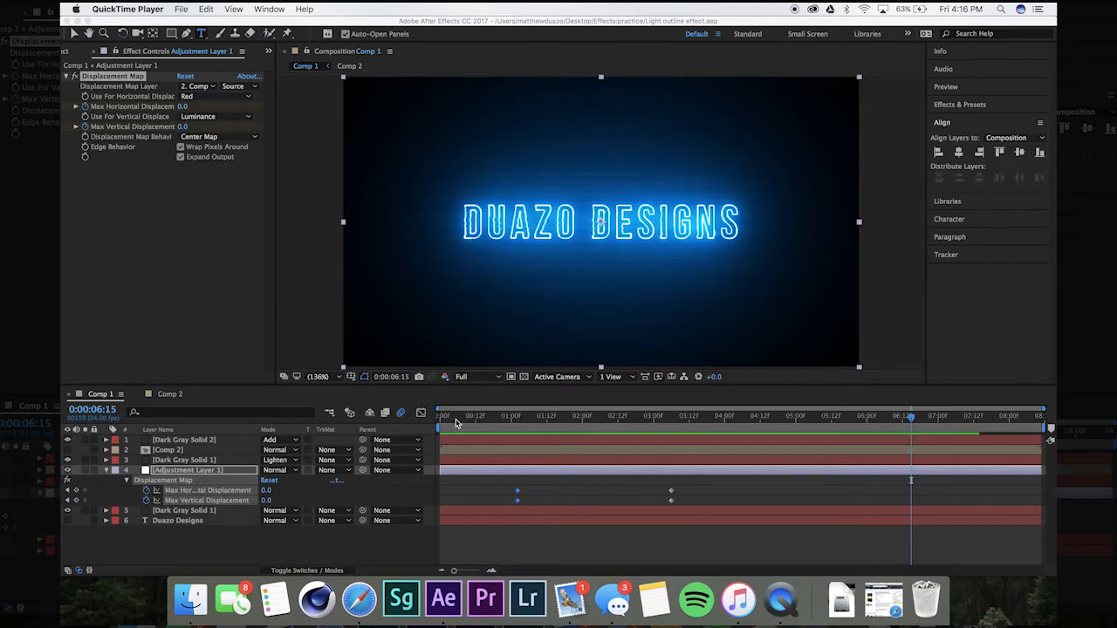
- Preview the finished glowing text animation in Comp 1 from its start to about 0:00:04:19
{"action": "left_click", "coordinate": [454, 423]}
{"action": "left_click", "coordinate": [446, 422]}
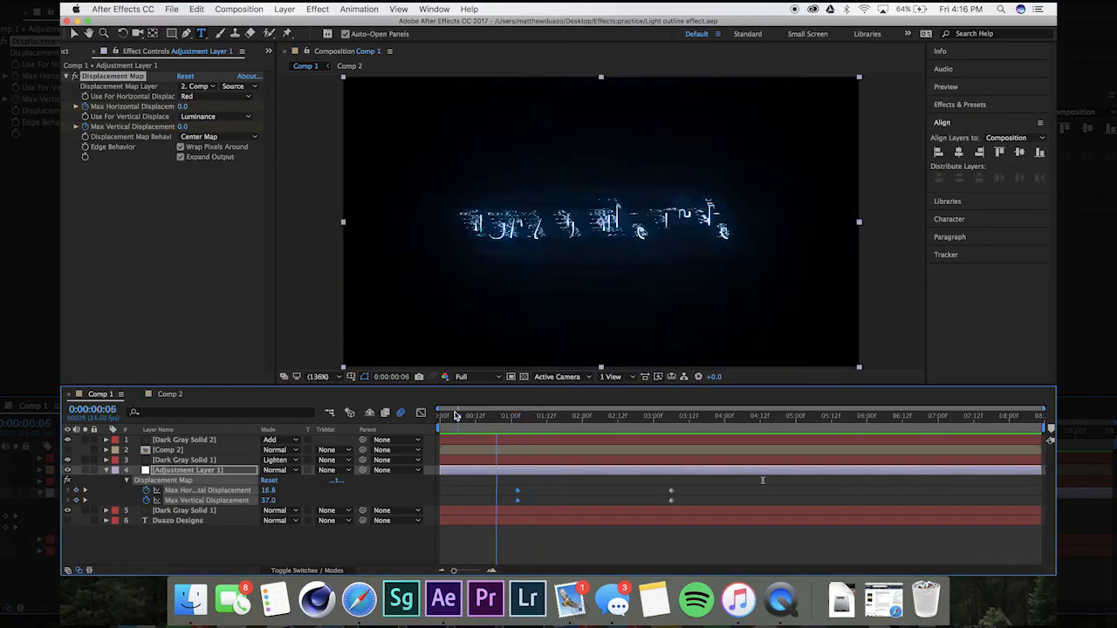
{"action": "left_click_drag", "start_coordinate": [456, 416], "coordinate": [782, 433]}
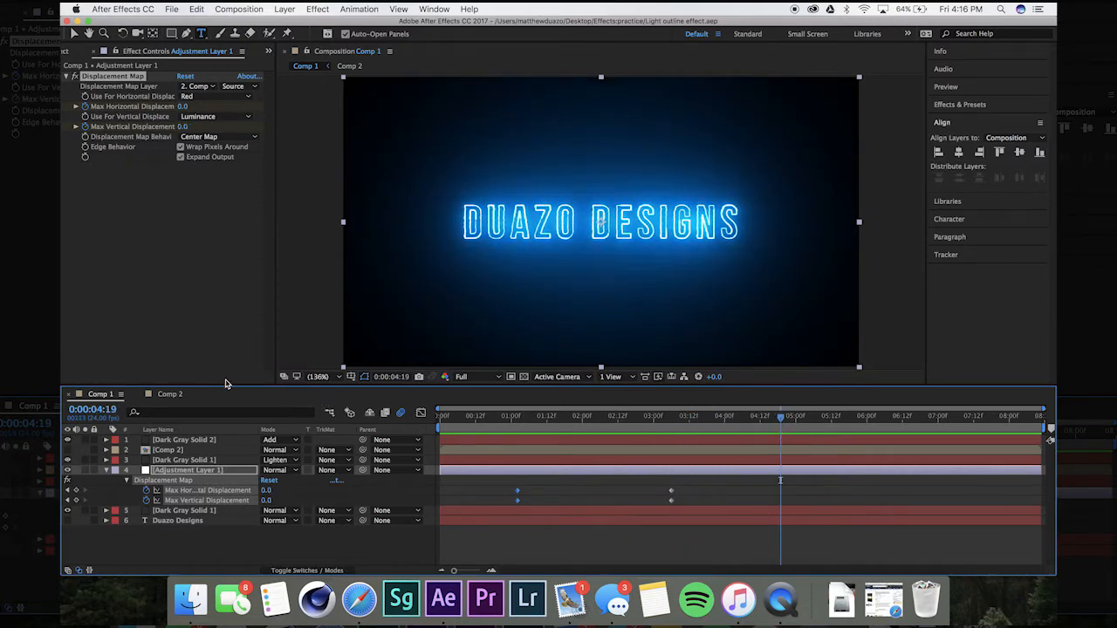
- Create a new 1280 x 720 composition at 24 frames per second with a duration of 0:00:08:11
{"action": "left_click", "coordinate": [157, 347]}
{"action": "left_click", "coordinate": [77, 51]}
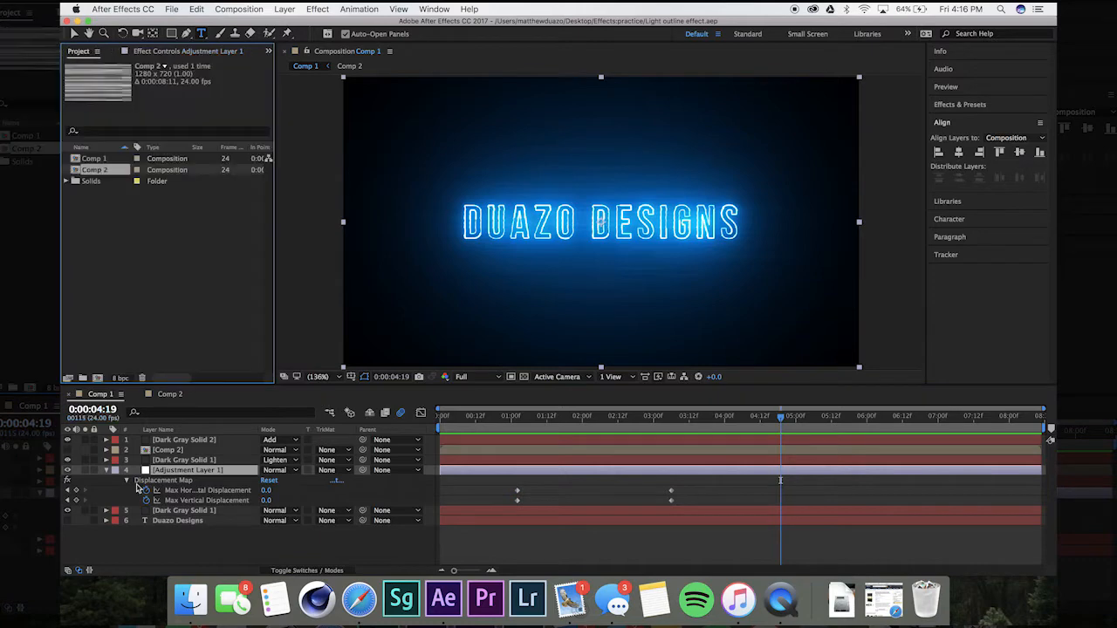
{"action": "left_click", "coordinate": [96, 378]}
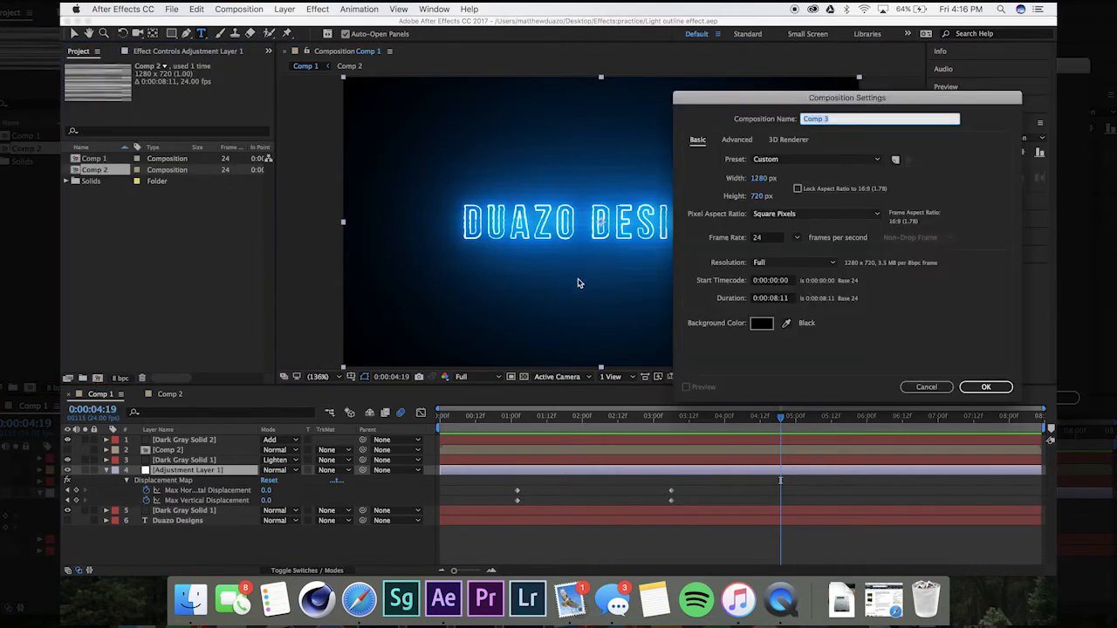
{"action": "key", "text": "Return"}
{"action": "left_click", "coordinate": [113, 186]}
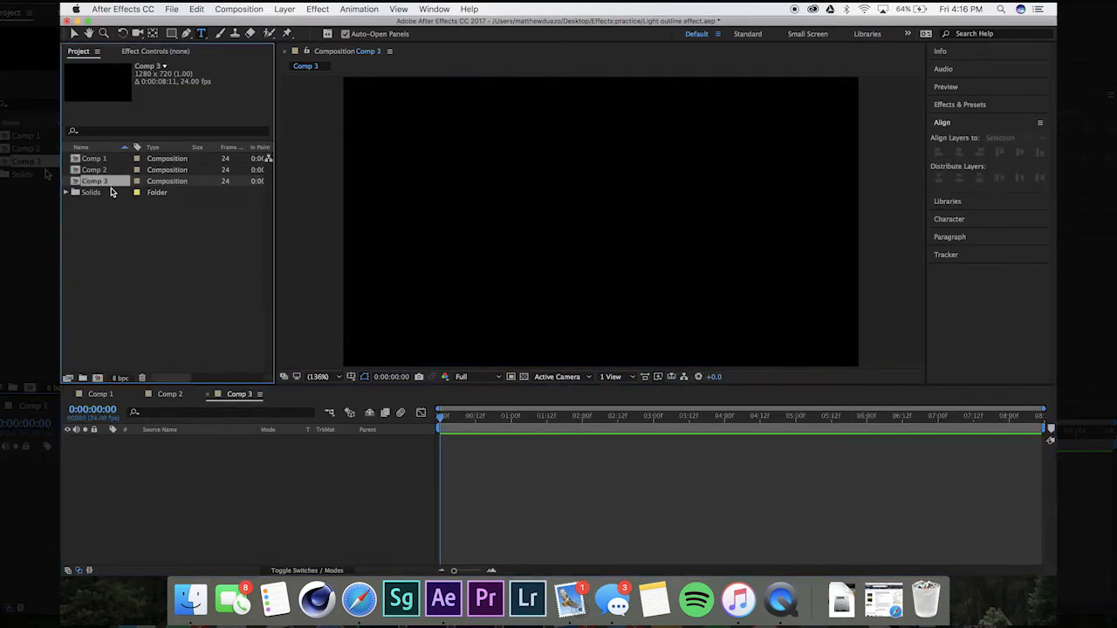
{"action": "left_click", "coordinate": [216, 497]}
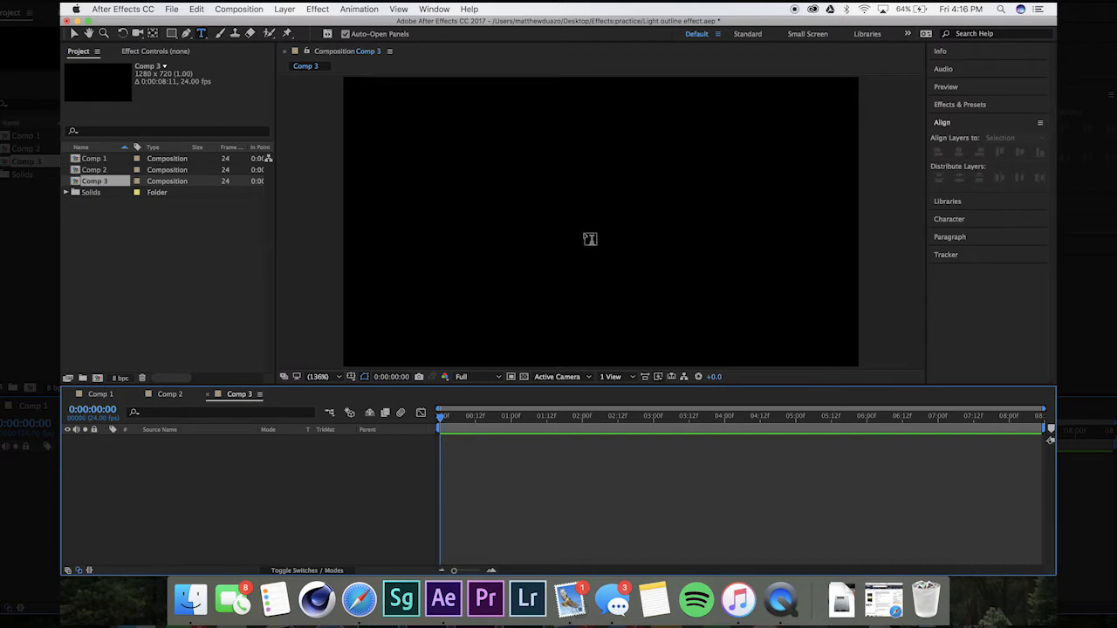
- Add a text layer reading "Duazo Designs" and centre it horizontally and vertically in the composition
{"action": "left_click", "coordinate": [518, 217]}
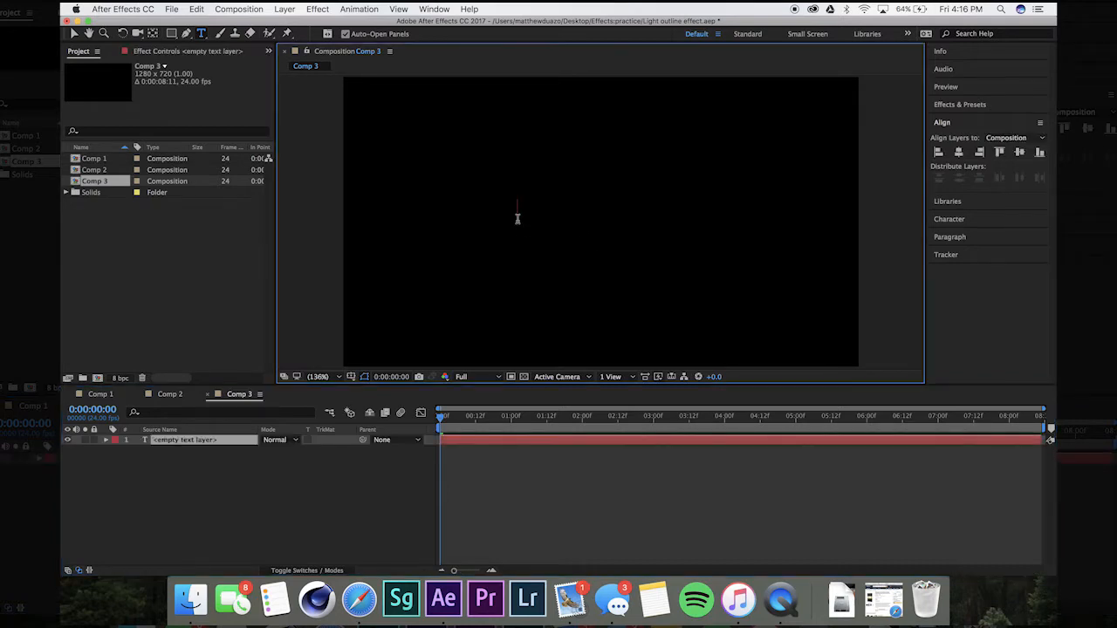
{"action": "type", "text": "Duazp"}
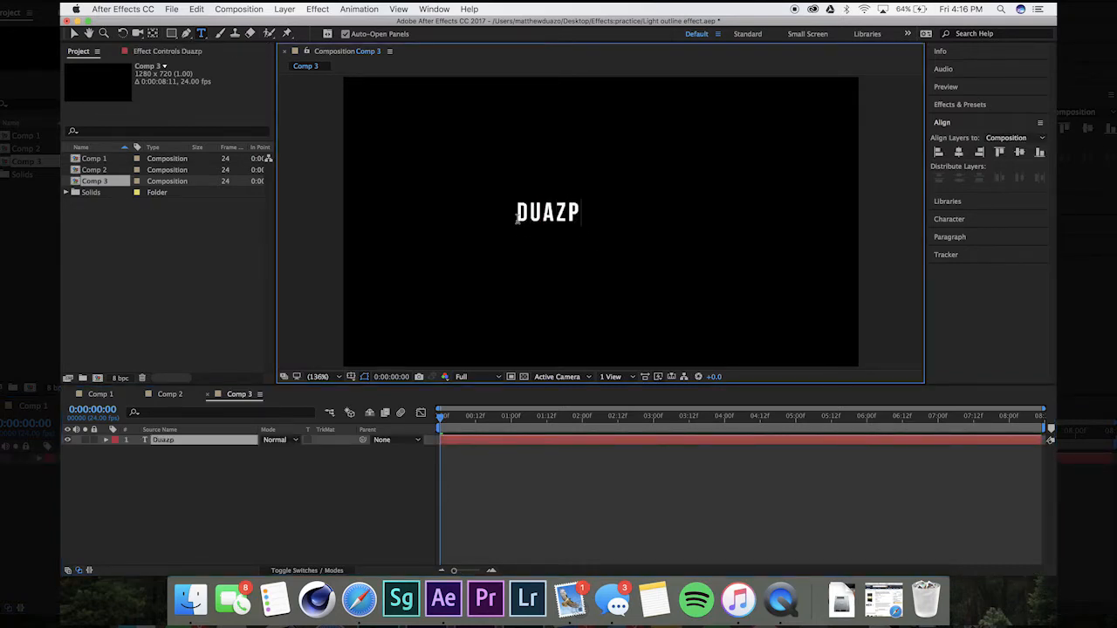
{"action": "key", "text": "BackSpace"}
{"action": "type", "text": "o Designs"}
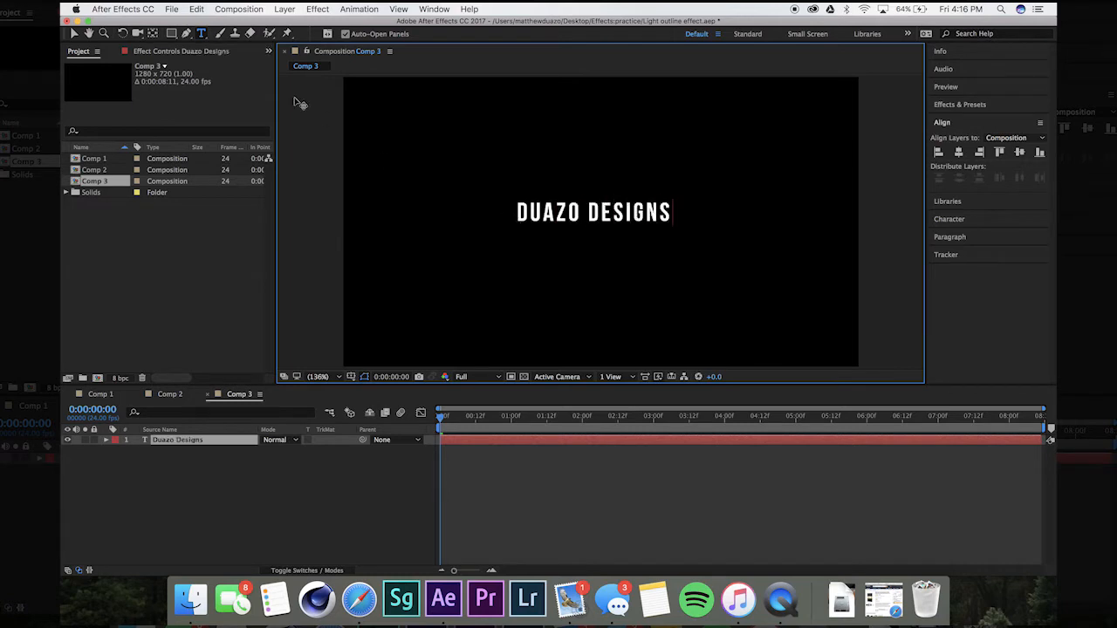
{"action": "left_click", "coordinate": [75, 33]}
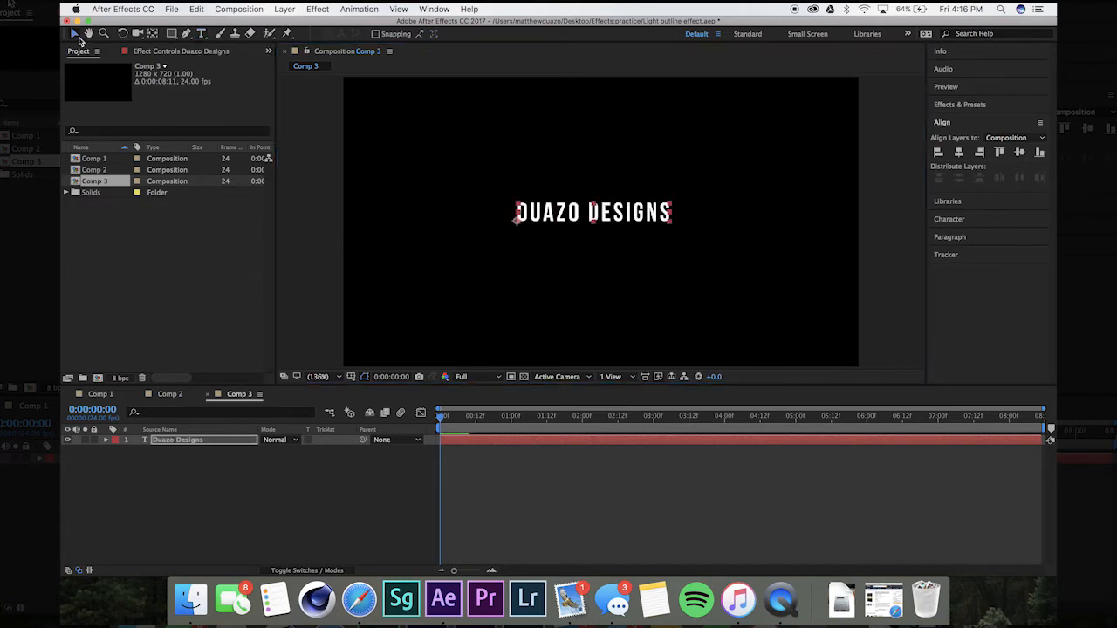
{"action": "left_click", "coordinate": [959, 153]}
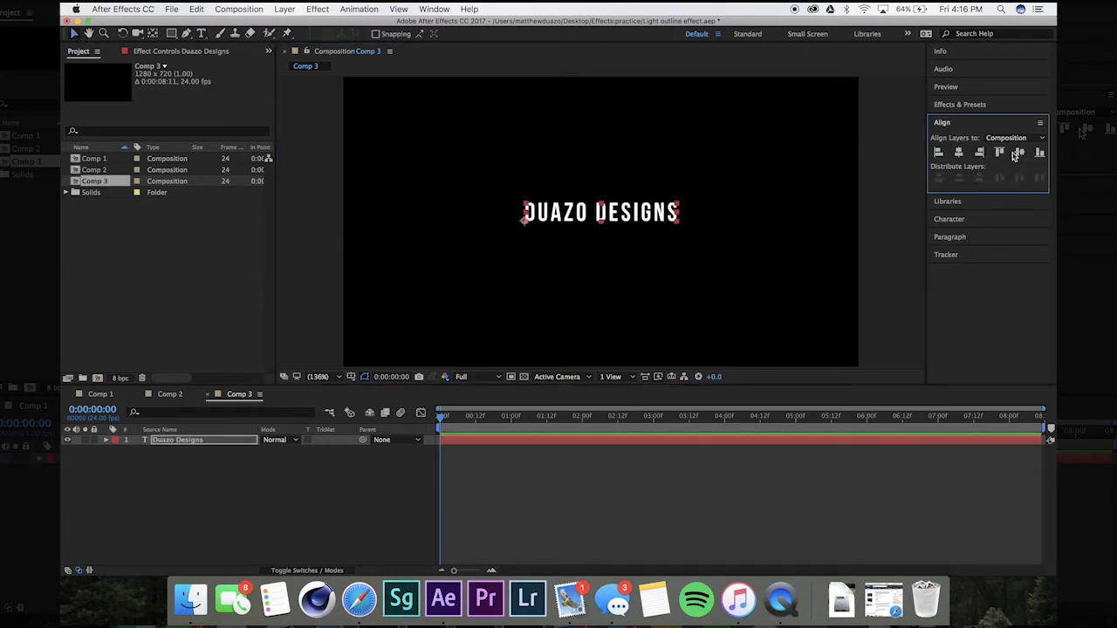
{"action": "left_click", "coordinate": [1019, 152]}
- Scale the text up by about a third and recentre it horizontally and vertically in the composition
{"action": "left_click", "coordinate": [951, 201]}
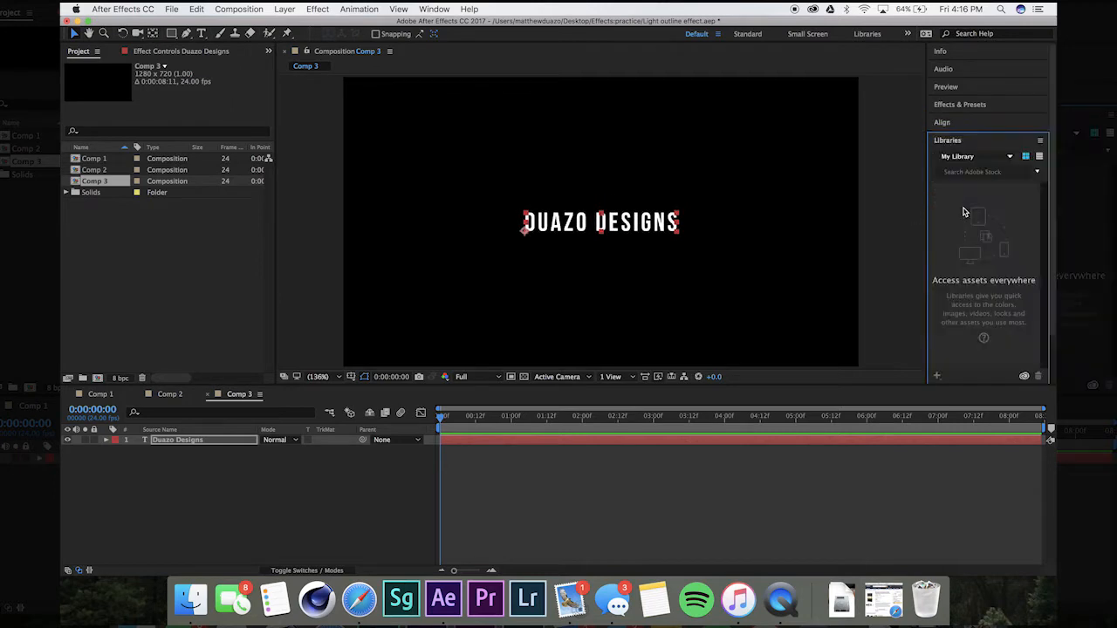
{"action": "left_click_drag", "start_coordinate": [678, 219], "coordinate": [731, 184]}
{"action": "left_click", "coordinate": [966, 124]}
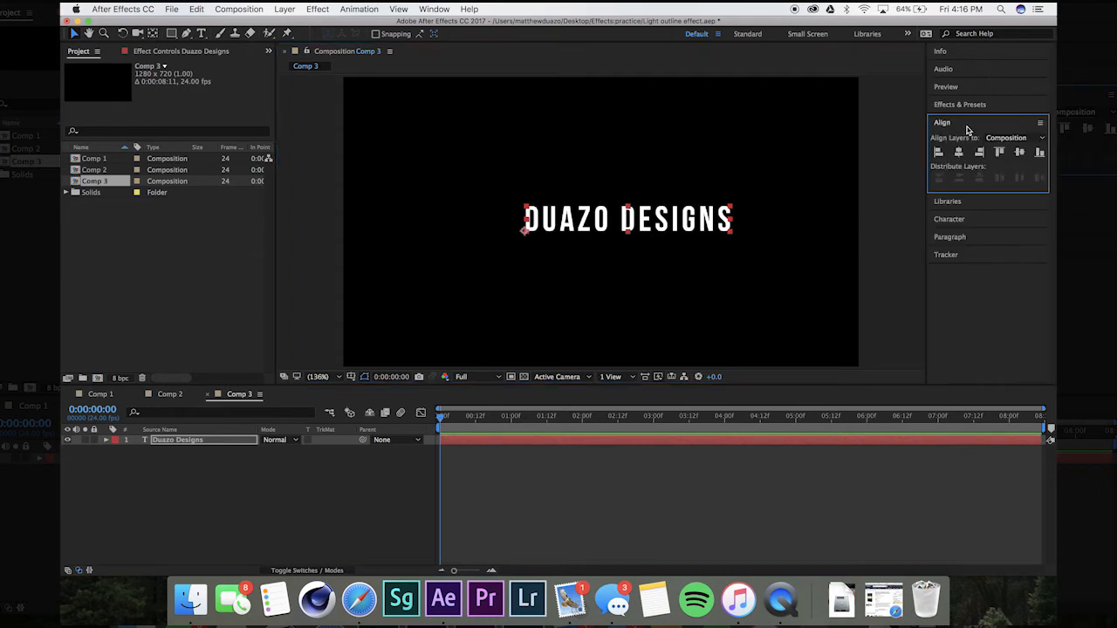
{"action": "left_click", "coordinate": [959, 153]}
{"action": "left_click", "coordinate": [1018, 154]}
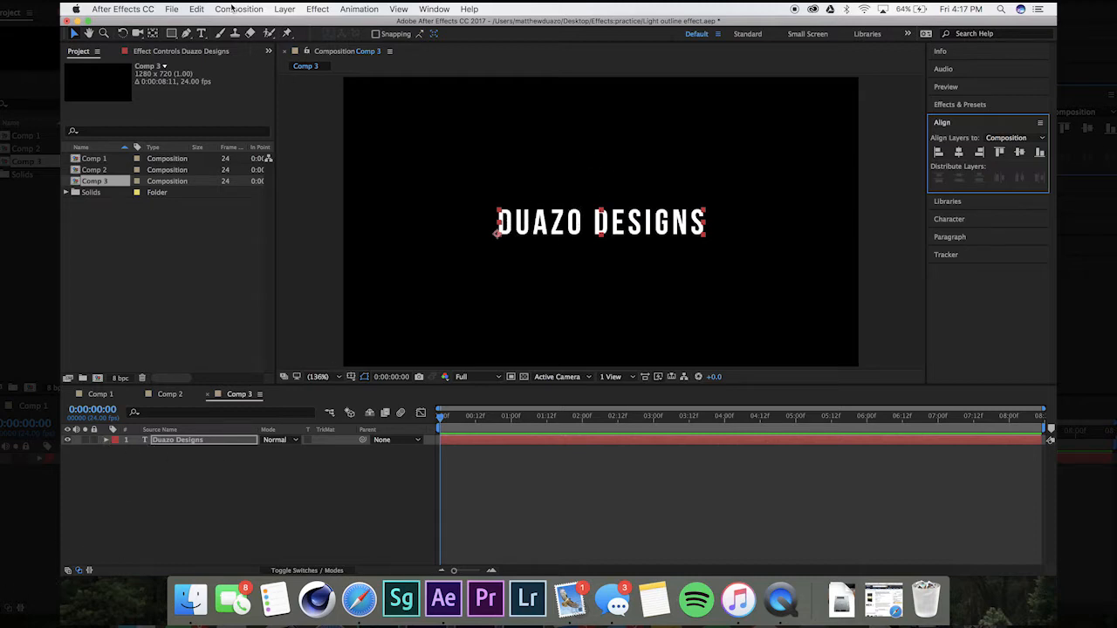
{"action": "left_click", "coordinate": [286, 9]}
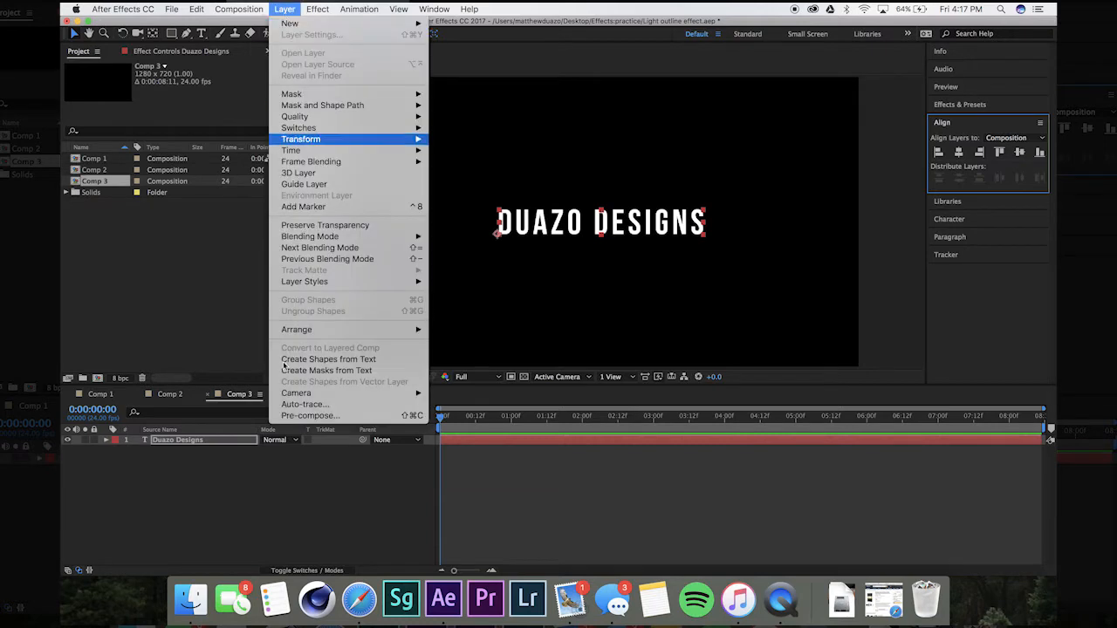
{"action": "mouse_move", "coordinate": [316, 9]}
{"action": "mouse_move", "coordinate": [358, 336]}
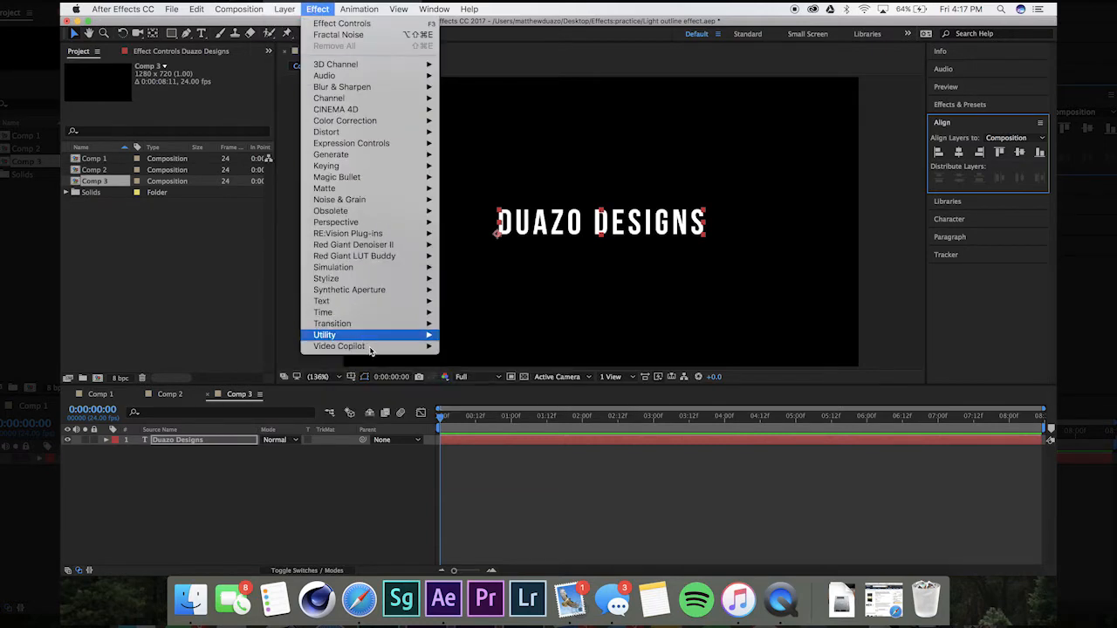
{"action": "mouse_move", "coordinate": [384, 349]}
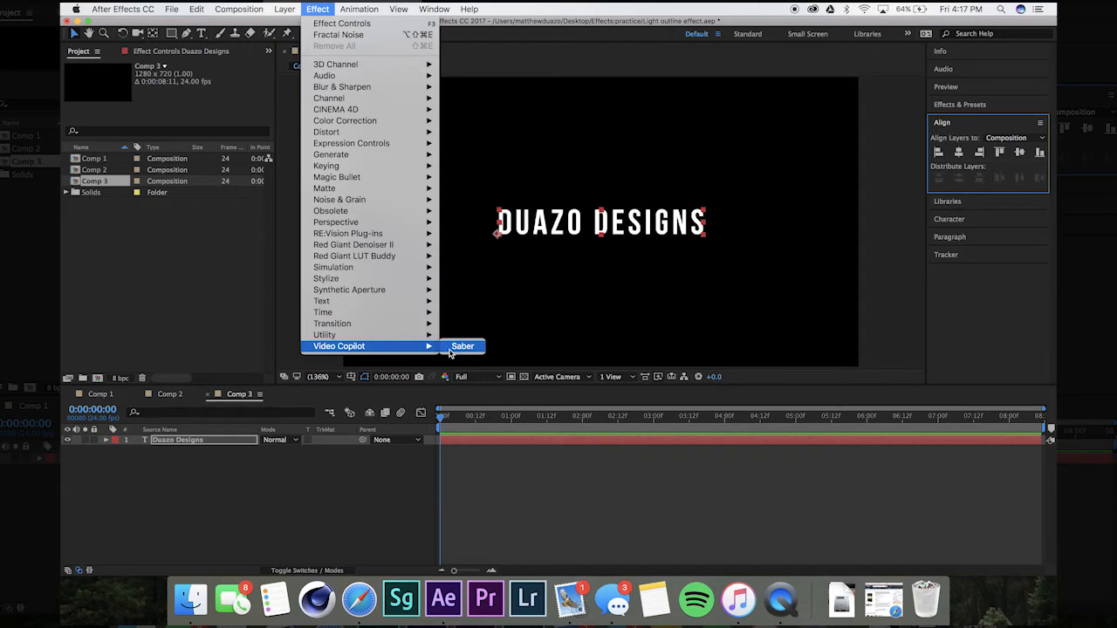
{"action": "left_click", "coordinate": [270, 499]}
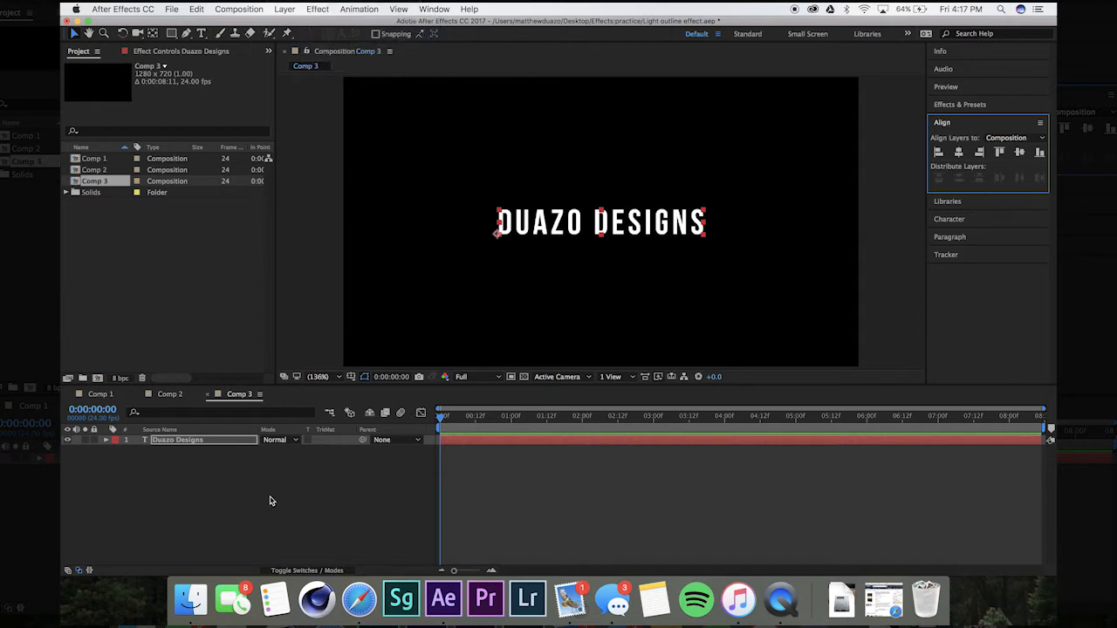
- Add a dark gray 1280 x 720 solid above the text and apply the Video Copilot Saber effect to it
{"action": "key", "text": "super+y"}
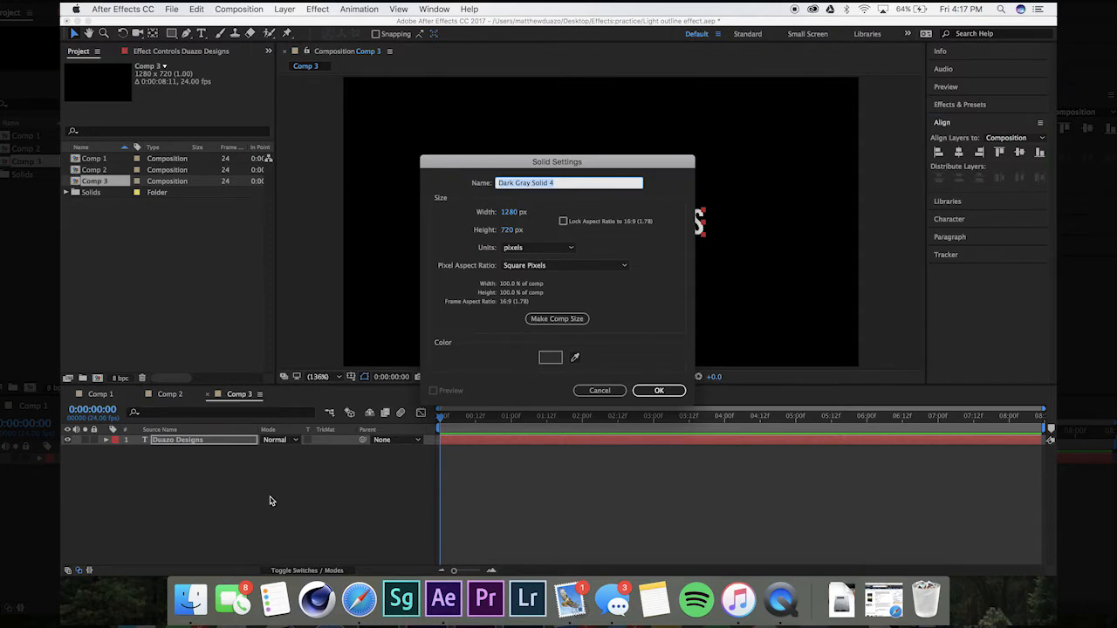
{"action": "left_click", "coordinate": [650, 394]}
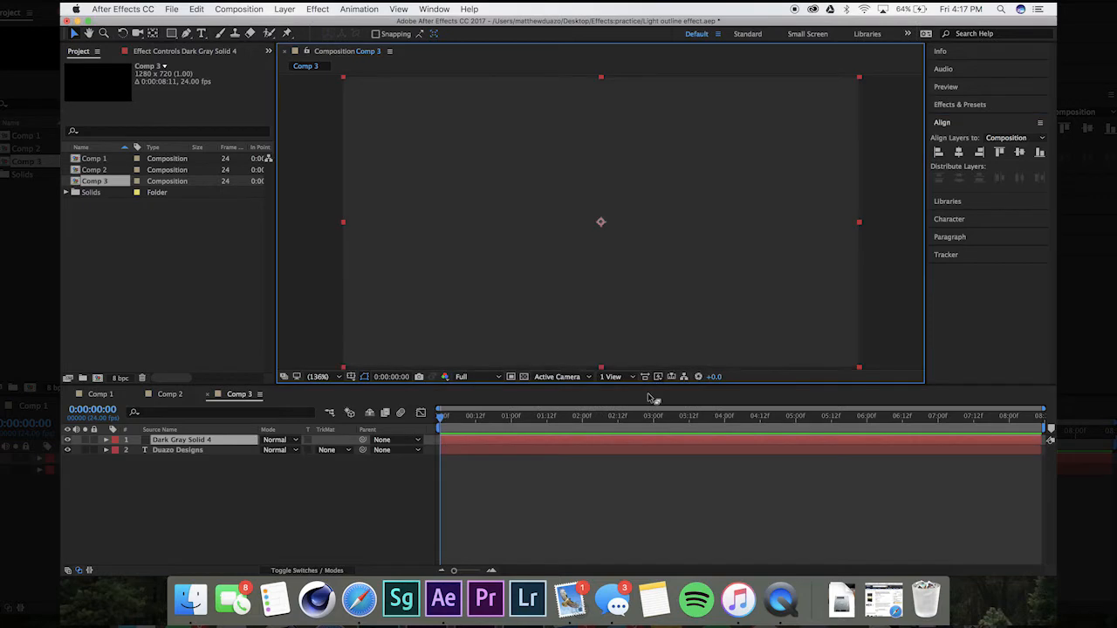
{"action": "left_click", "coordinate": [290, 8]}
{"action": "mouse_move", "coordinate": [317, 9]}
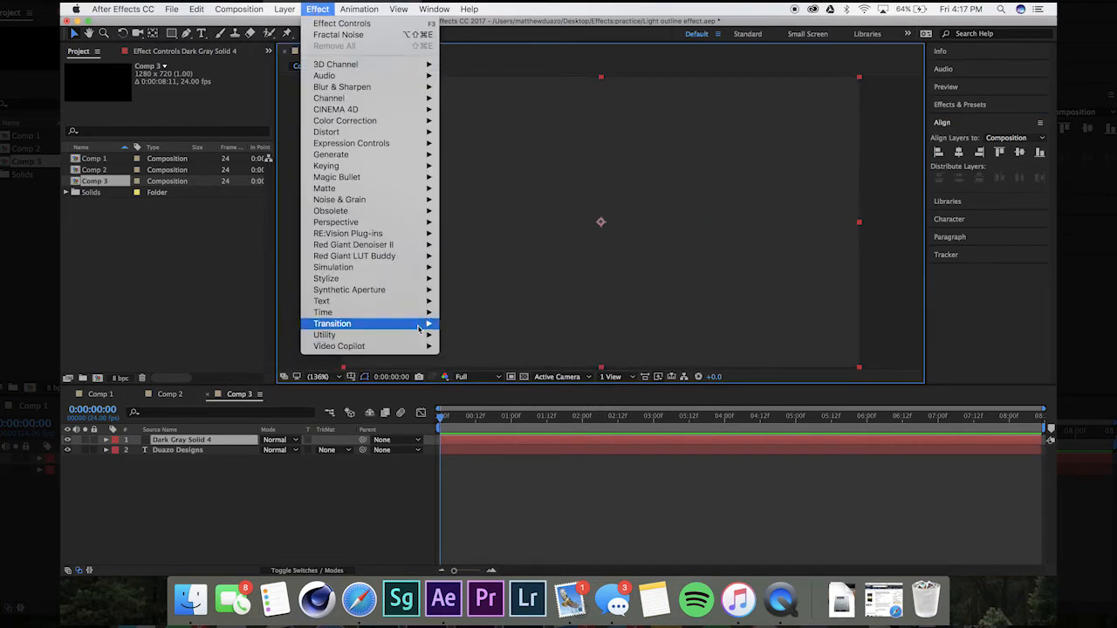
{"action": "mouse_move", "coordinate": [419, 346]}
{"action": "left_click", "coordinate": [456, 346]}
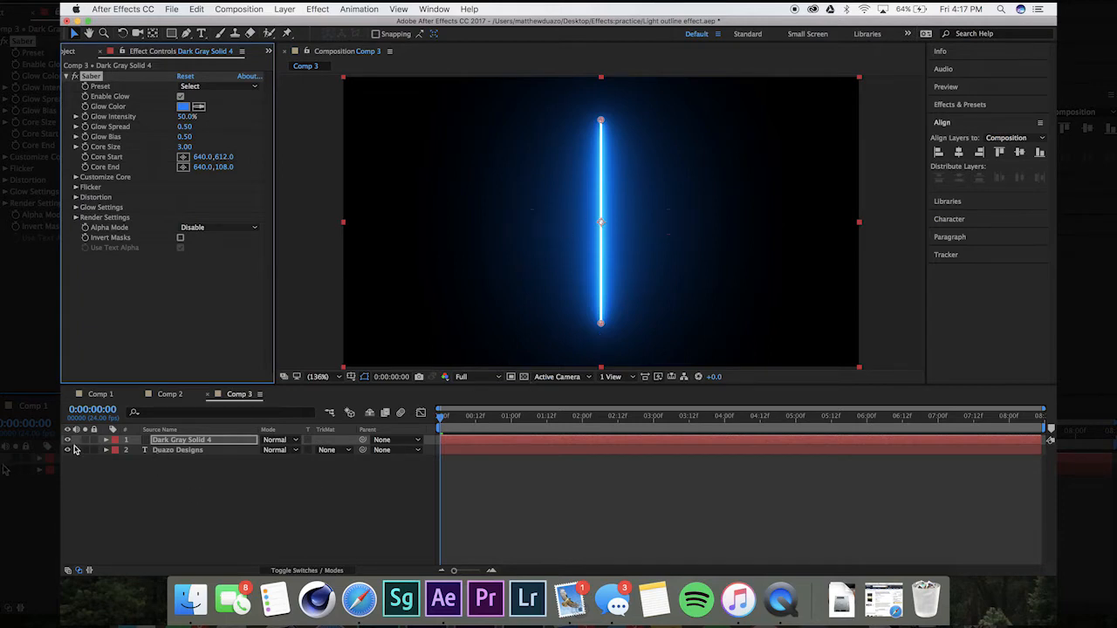
- Examine Saber's Customize Core, Render Settings, Glow Settings, Distortion and Flicker options
{"action": "left_click", "coordinate": [75, 177]}
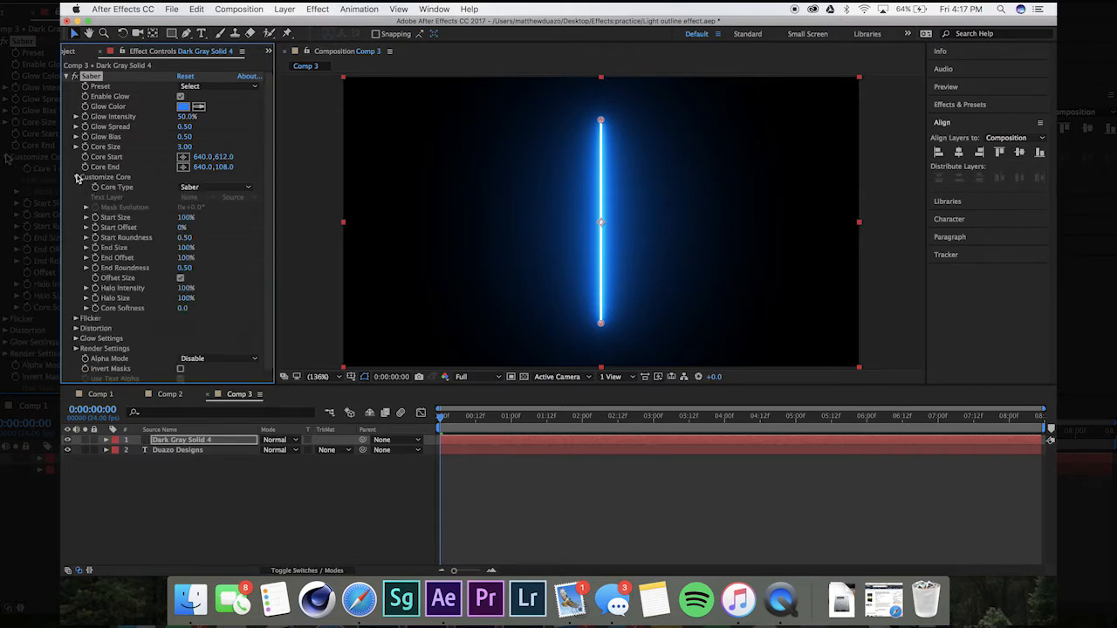
{"action": "left_click", "coordinate": [78, 177]}
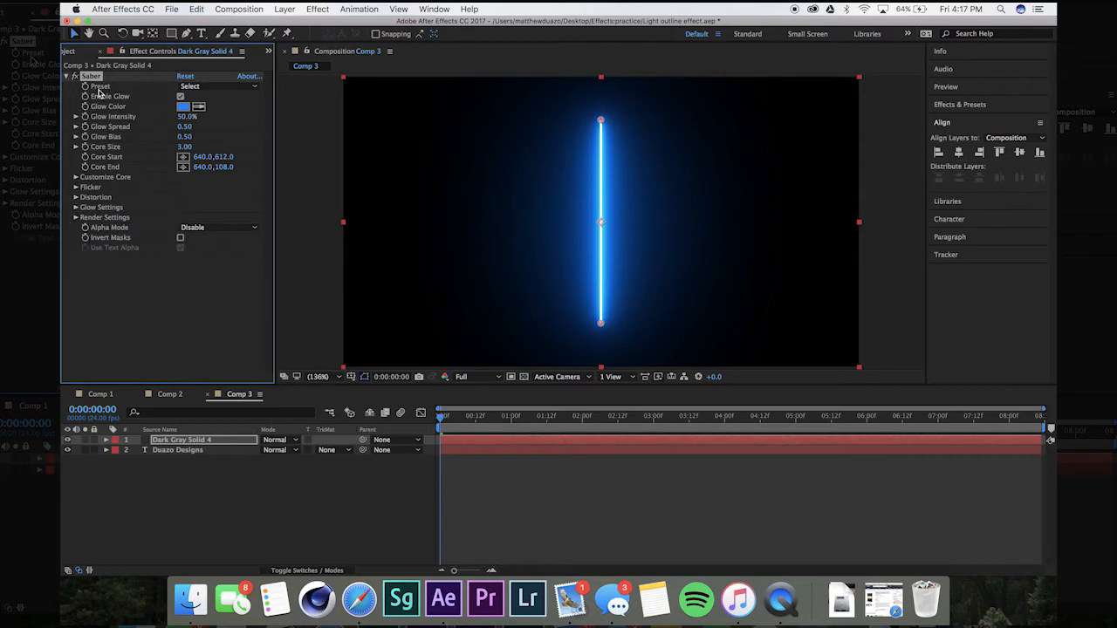
{"action": "left_click", "coordinate": [76, 218]}
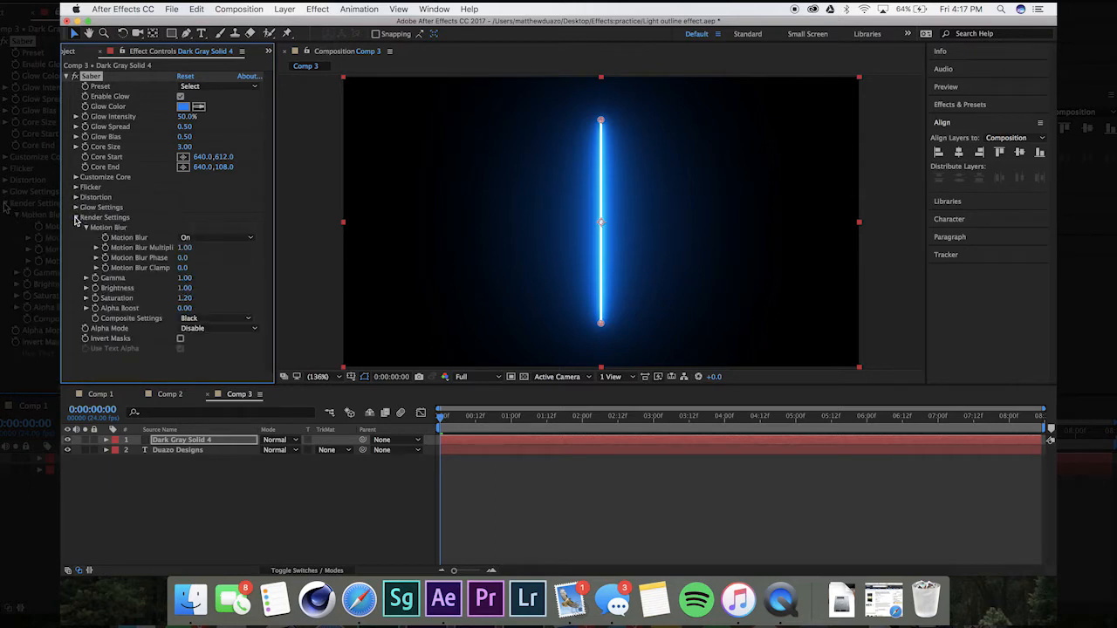
{"action": "left_click", "coordinate": [75, 218]}
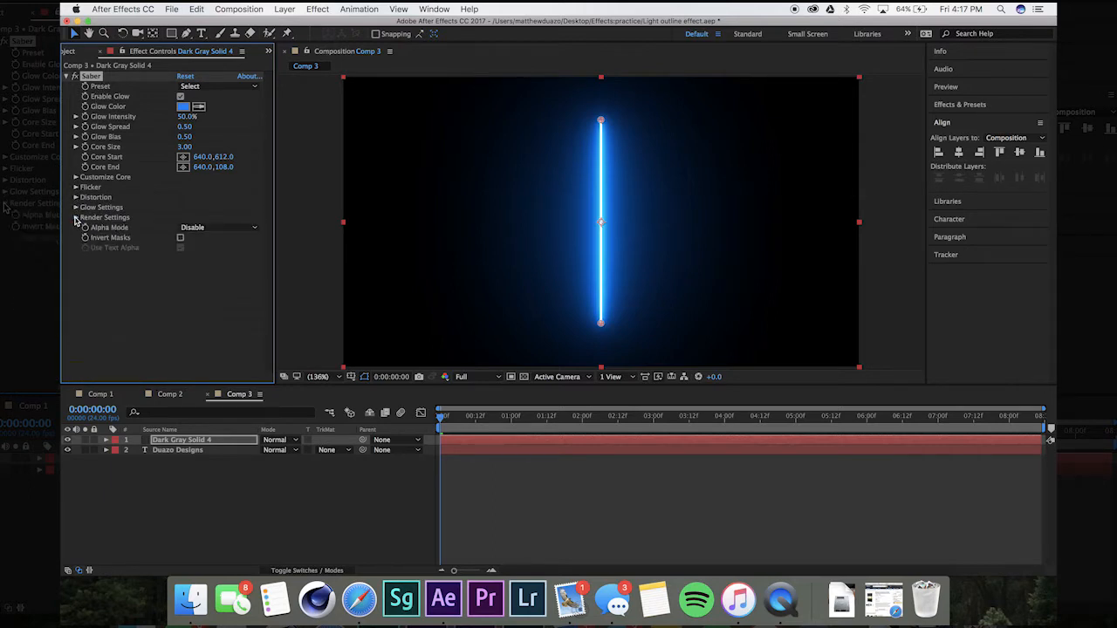
{"action": "left_click", "coordinate": [76, 207]}
{"action": "left_click", "coordinate": [76, 207]}
{"action": "left_click", "coordinate": [76, 197]}
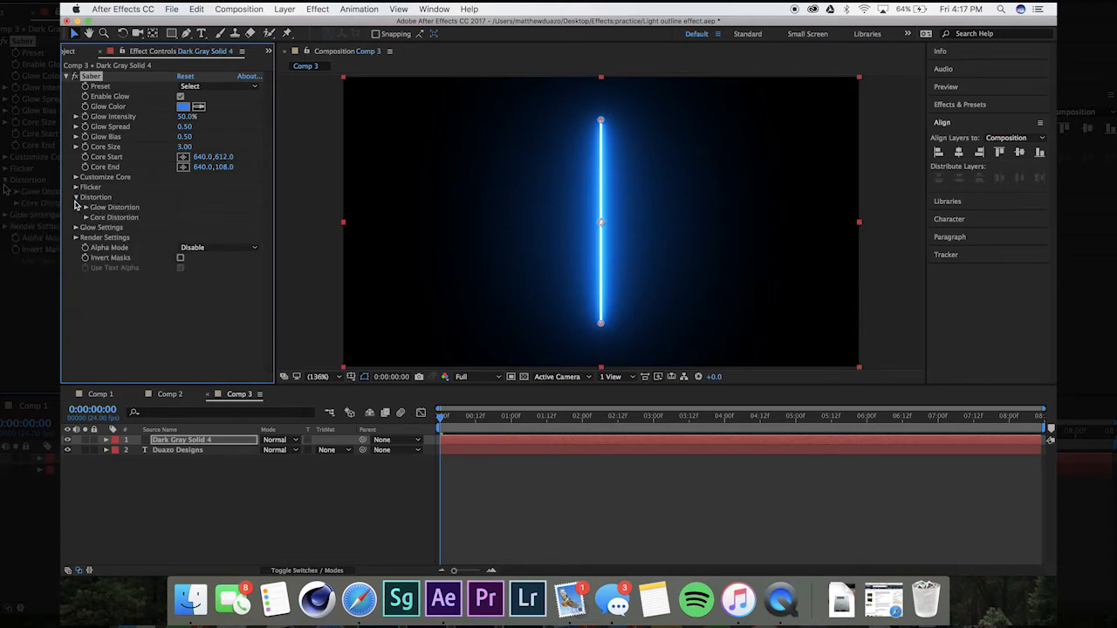
{"action": "left_click", "coordinate": [76, 198]}
{"action": "left_click", "coordinate": [76, 187]}
- Set Saber's core type to Text Layer and choose the Duazo Designs layer as its text layer
{"action": "left_click", "coordinate": [75, 179]}
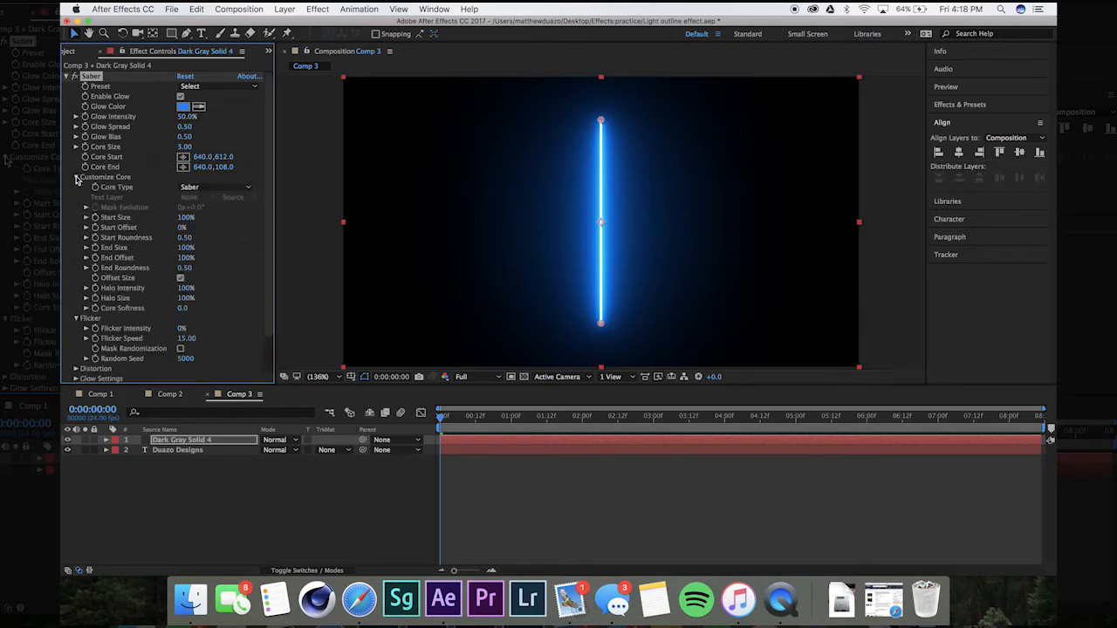
{"action": "left_click", "coordinate": [227, 189]}
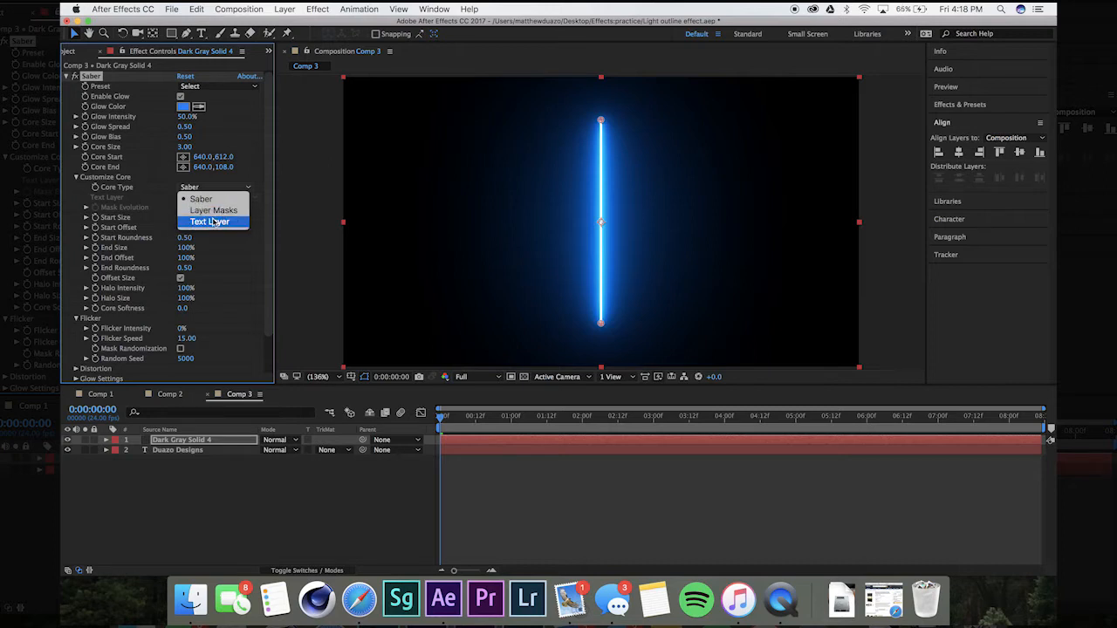
{"action": "left_click", "coordinate": [213, 222]}
{"action": "left_click", "coordinate": [194, 197]}
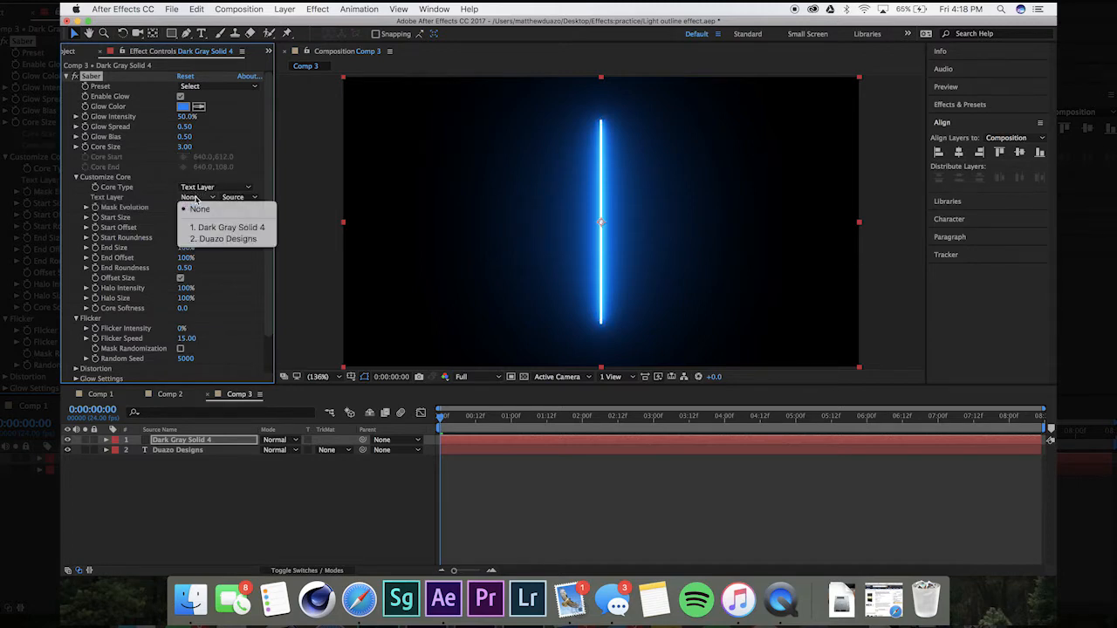
{"action": "left_click", "coordinate": [208, 238]}
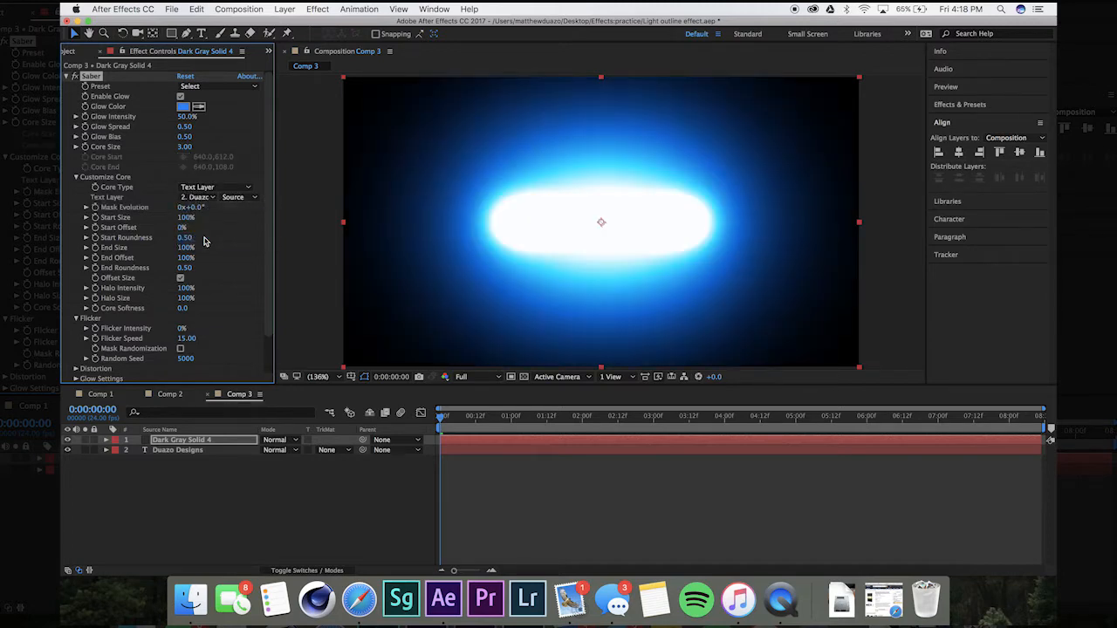
{"action": "left_click", "coordinate": [235, 199]}
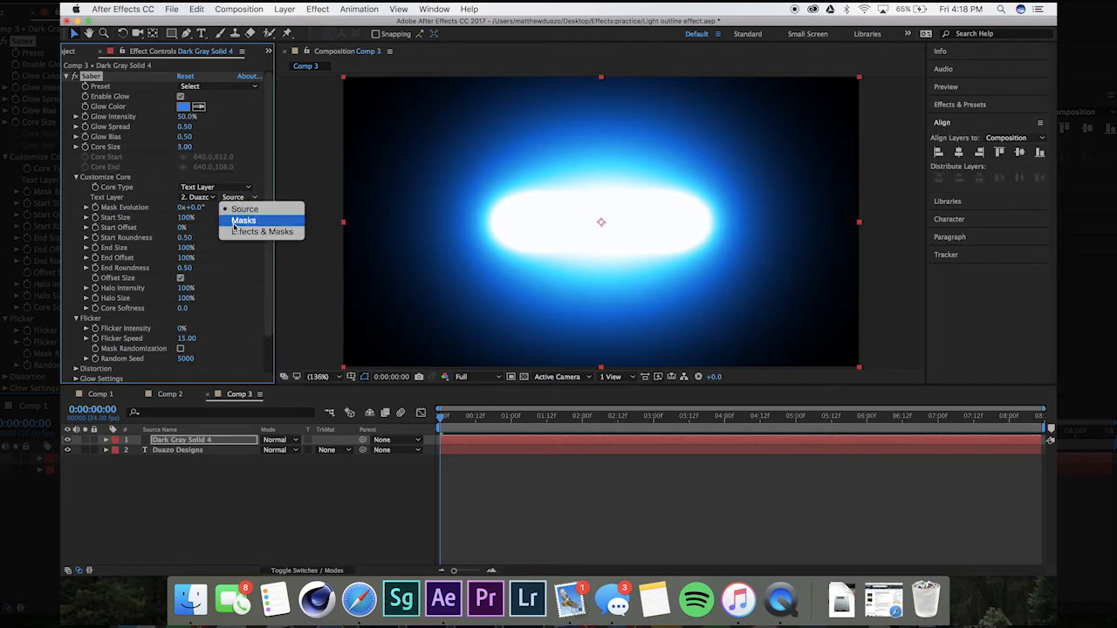
{"action": "left_click", "coordinate": [237, 310]}
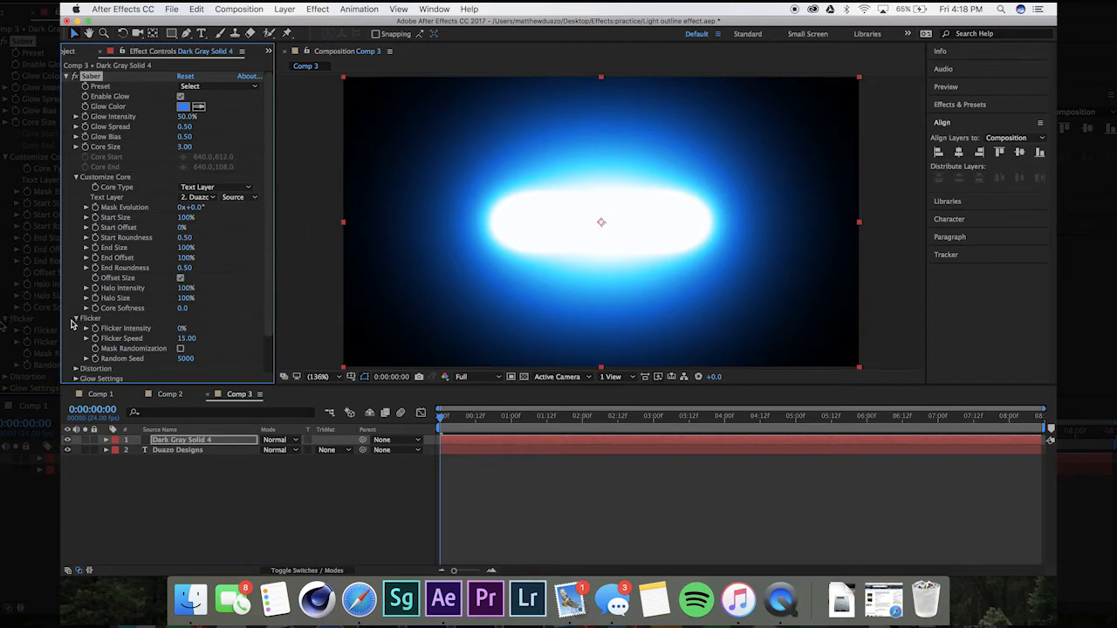
{"action": "left_click", "coordinate": [76, 320]}
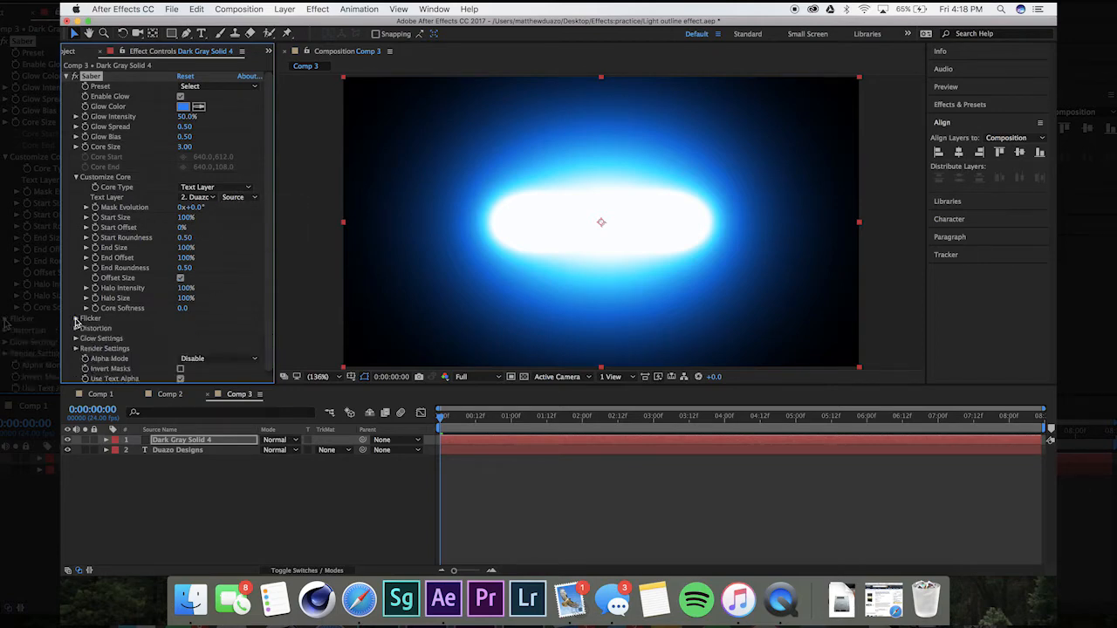
- Try Saber's Wormhole preset with the glow intensity lowered to 13%
{"action": "left_click", "coordinate": [190, 88]}
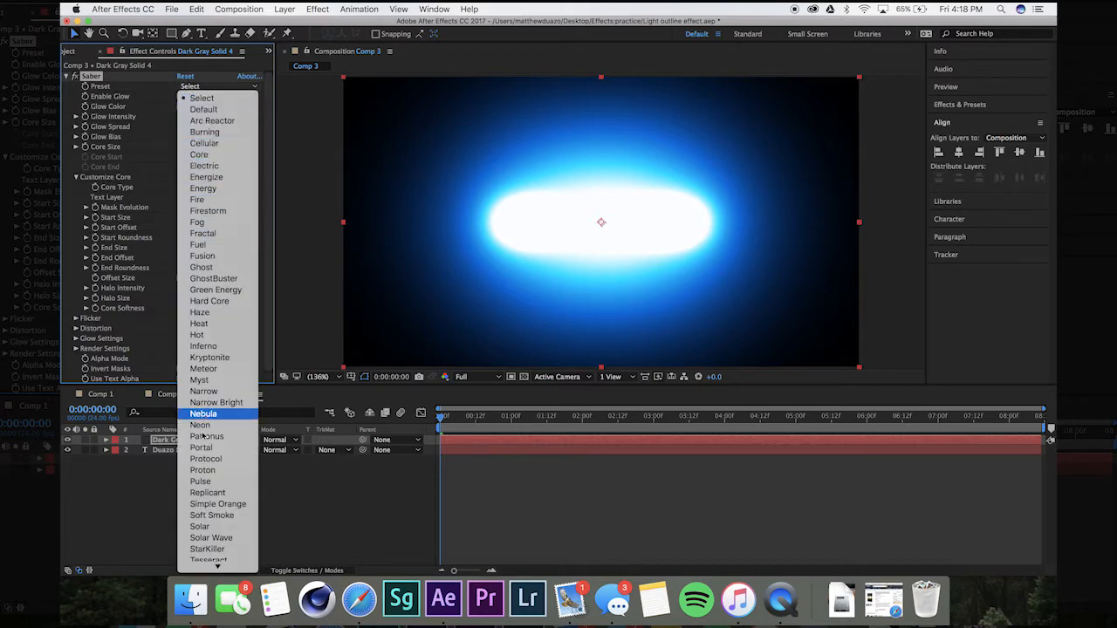
{"action": "scroll", "coordinate": [204, 538], "scroll_direction": "down", "scroll_amount": 5}
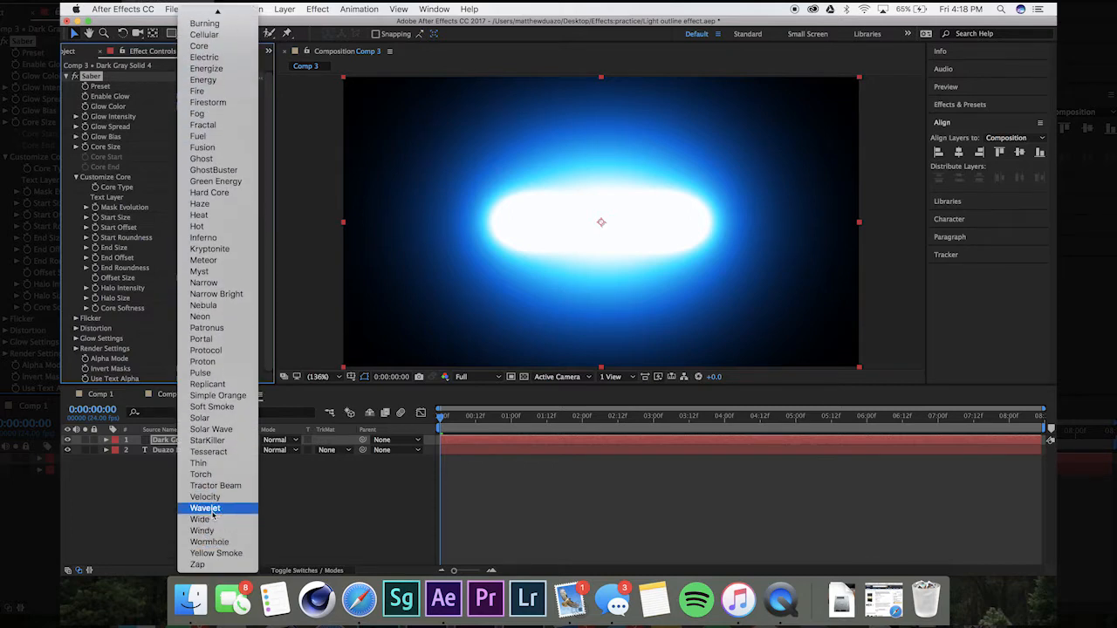
{"action": "left_click", "coordinate": [210, 542]}
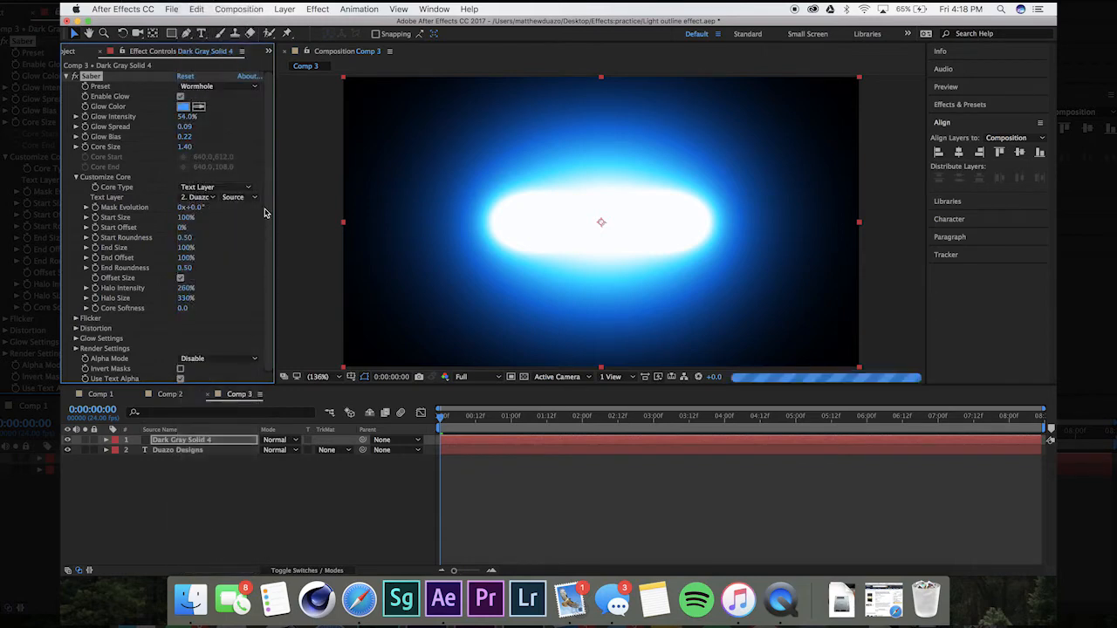
{"action": "left_click", "coordinate": [228, 88]}
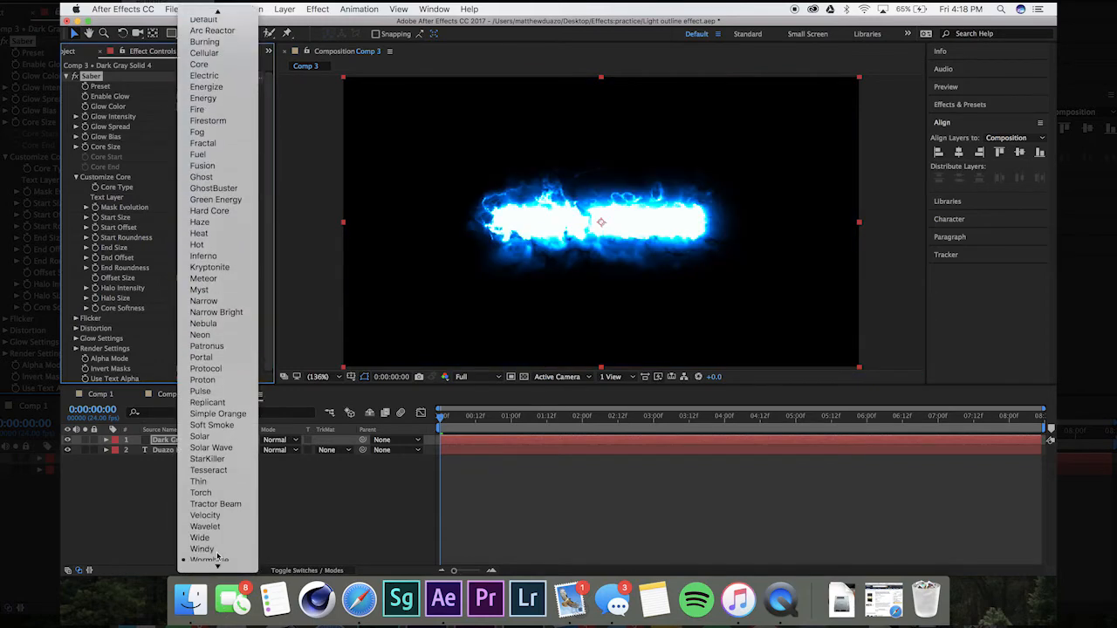
{"action": "left_click", "coordinate": [137, 112]}
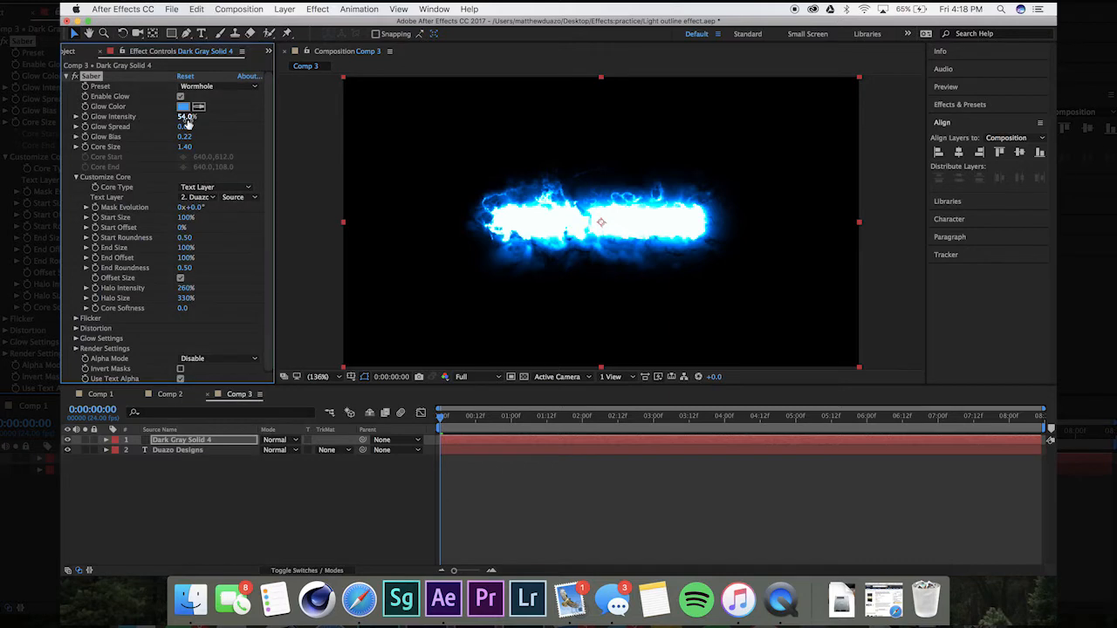
{"action": "left_click_drag", "start_coordinate": [179, 116], "coordinate": [163, 117]}
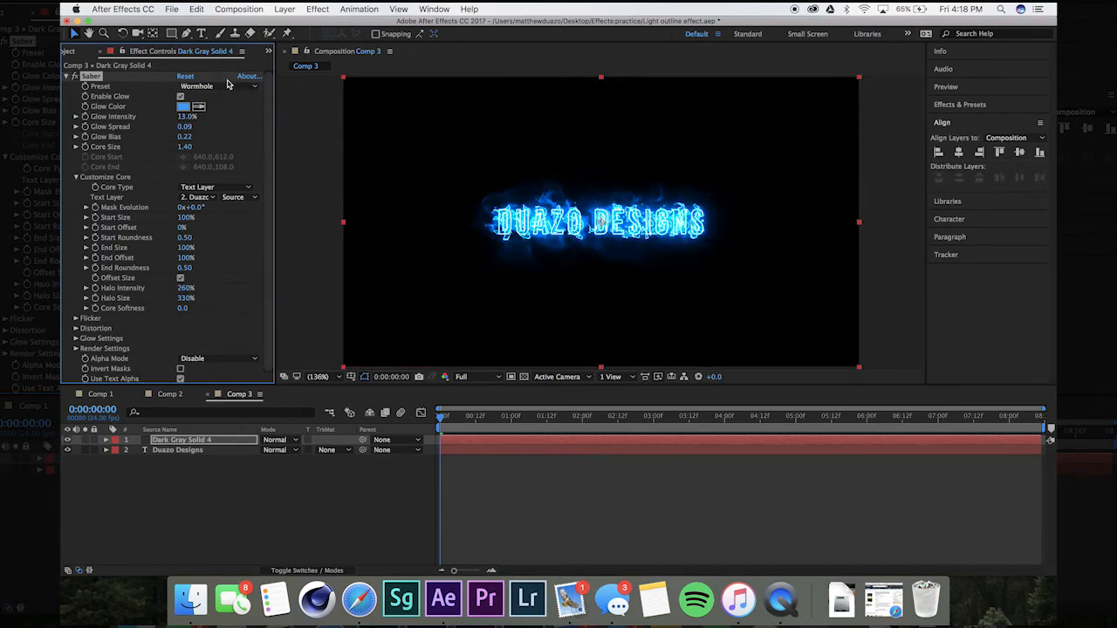
- Apply Saber's Arc Reactor preset and lower its glow intensity to 24%
{"action": "left_click", "coordinate": [225, 87]}
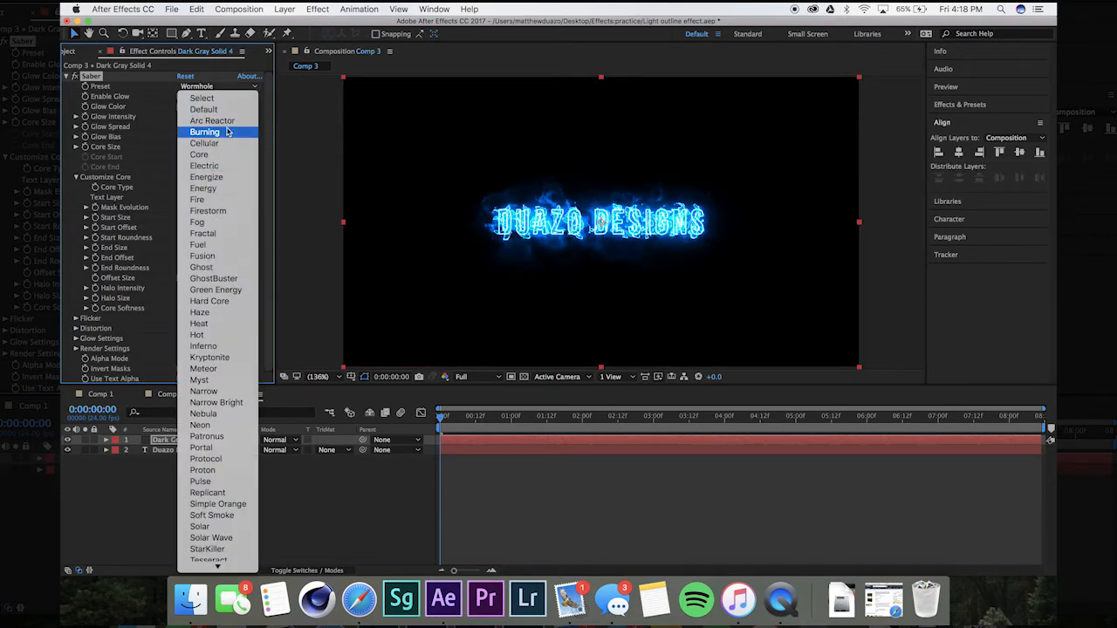
{"action": "left_click", "coordinate": [225, 121]}
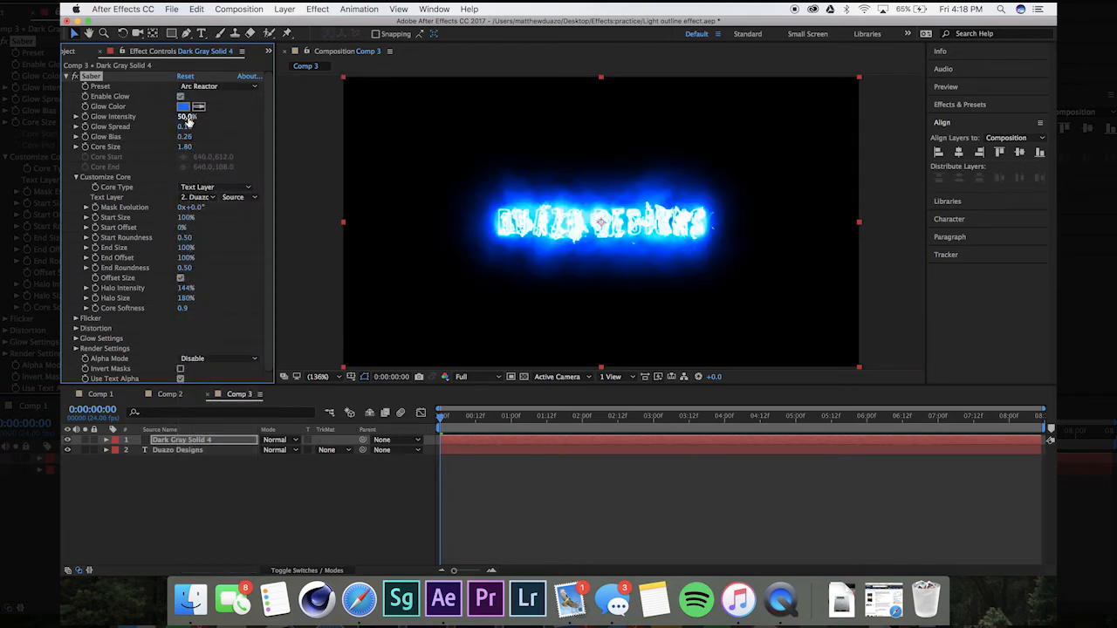
{"action": "left_click_drag", "start_coordinate": [188, 118], "coordinate": [173, 121]}
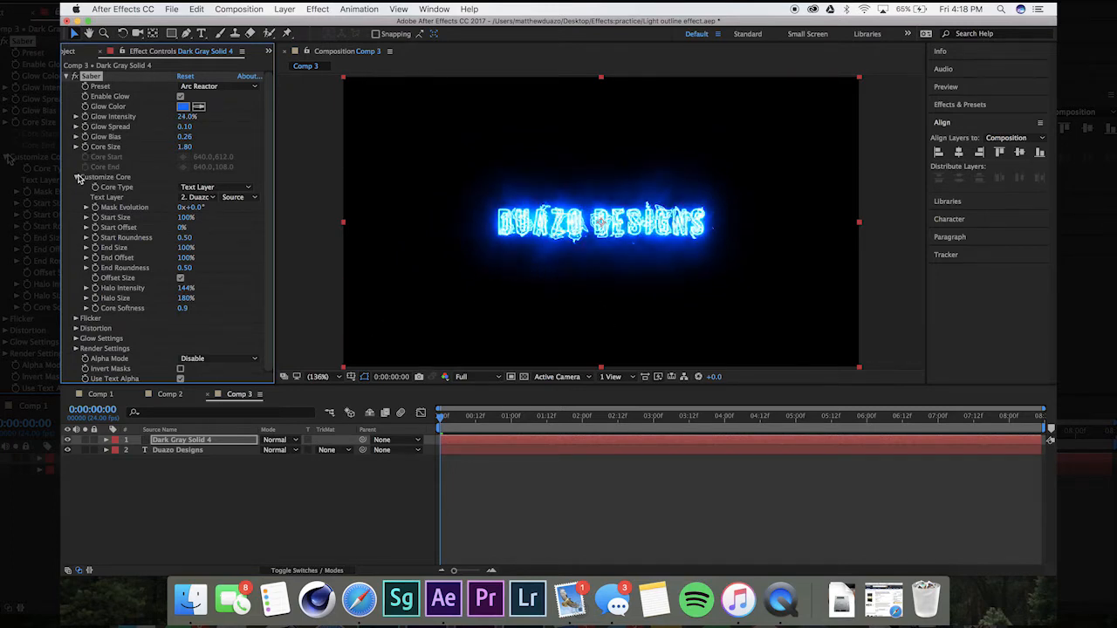
{"action": "left_click", "coordinate": [76, 178]}
{"action": "left_click", "coordinate": [77, 178]}
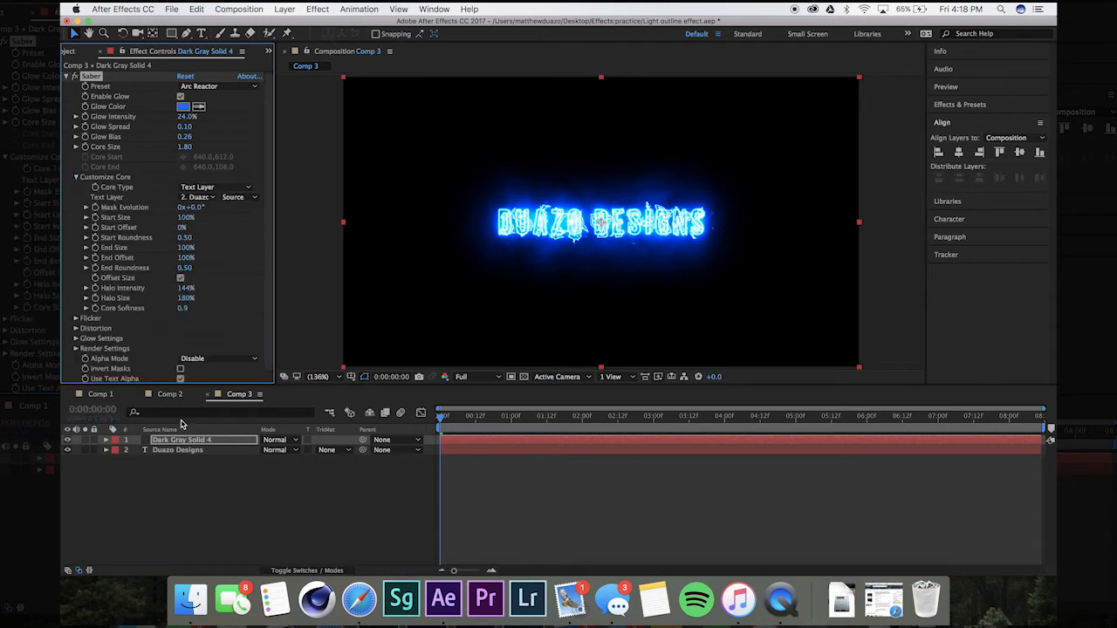
- Start keyframing Saber's Start Offset and End Offset at 0:00:00:00, with Start Offset at 100%, and reveal the keyframes
{"action": "left_click", "coordinate": [181, 442]}
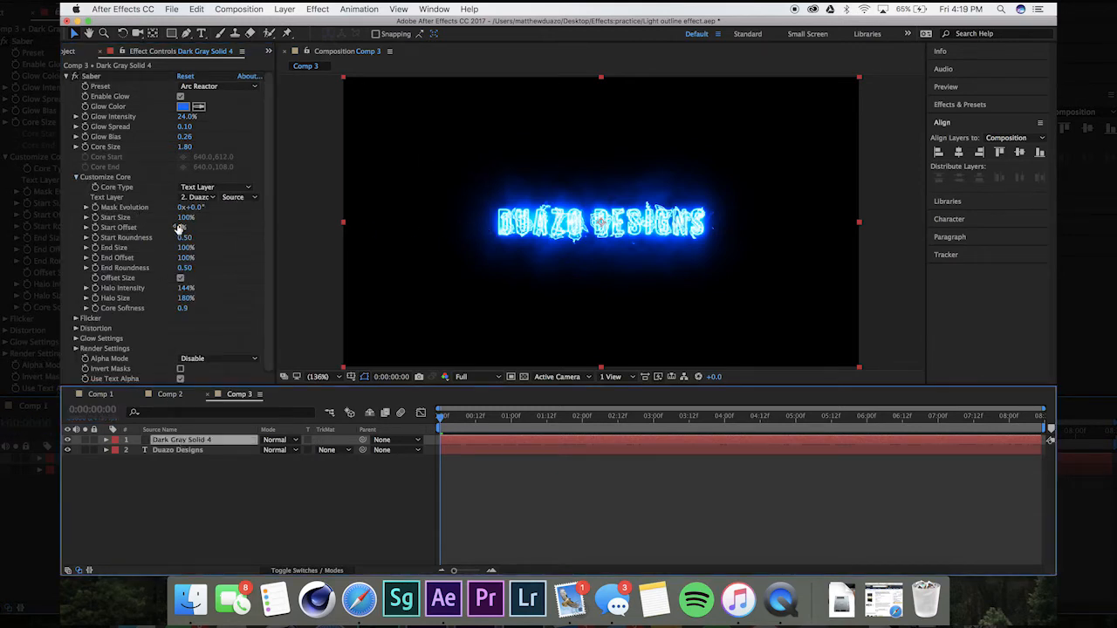
{"action": "left_click_drag", "start_coordinate": [180, 230], "coordinate": [142, 249]}
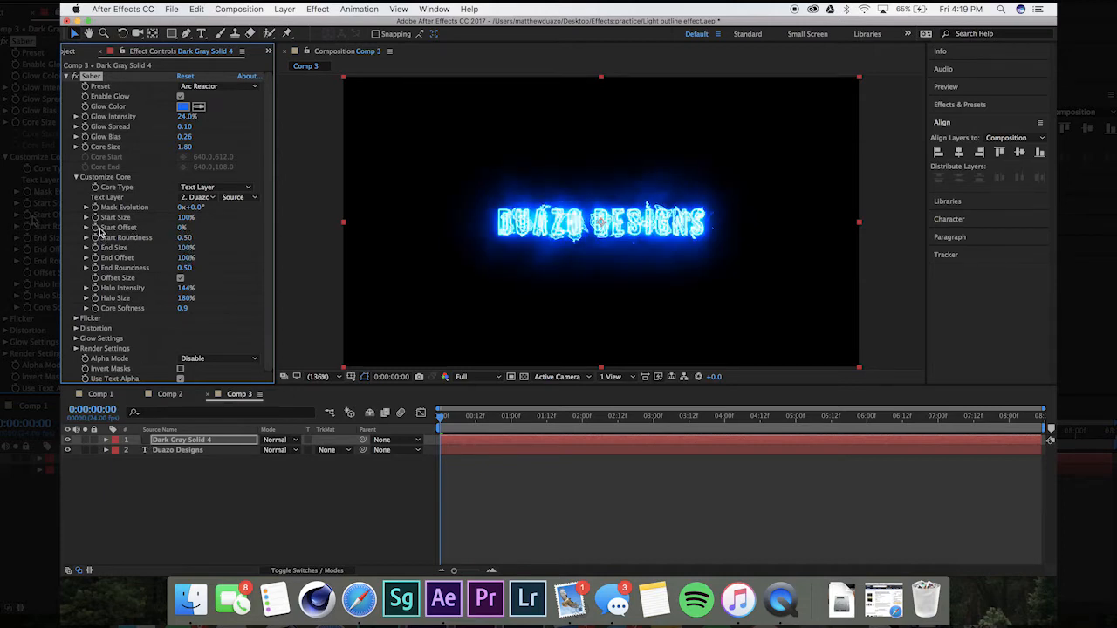
{"action": "left_click", "coordinate": [95, 258]}
{"action": "left_click_drag", "start_coordinate": [205, 227], "coordinate": [252, 226]}
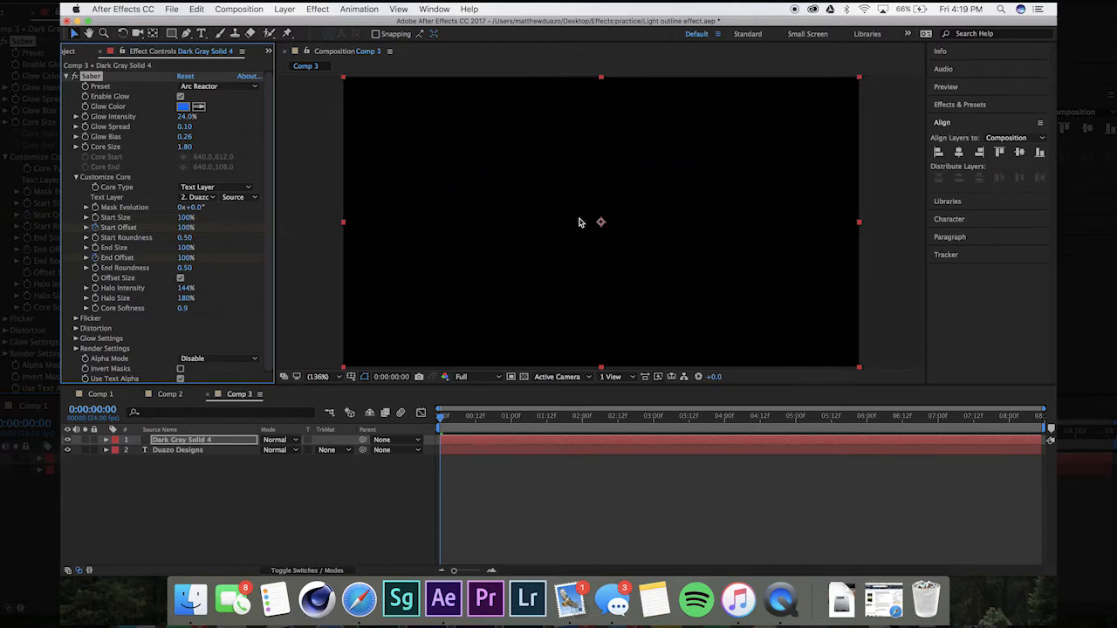
{"action": "key", "text": "u"}
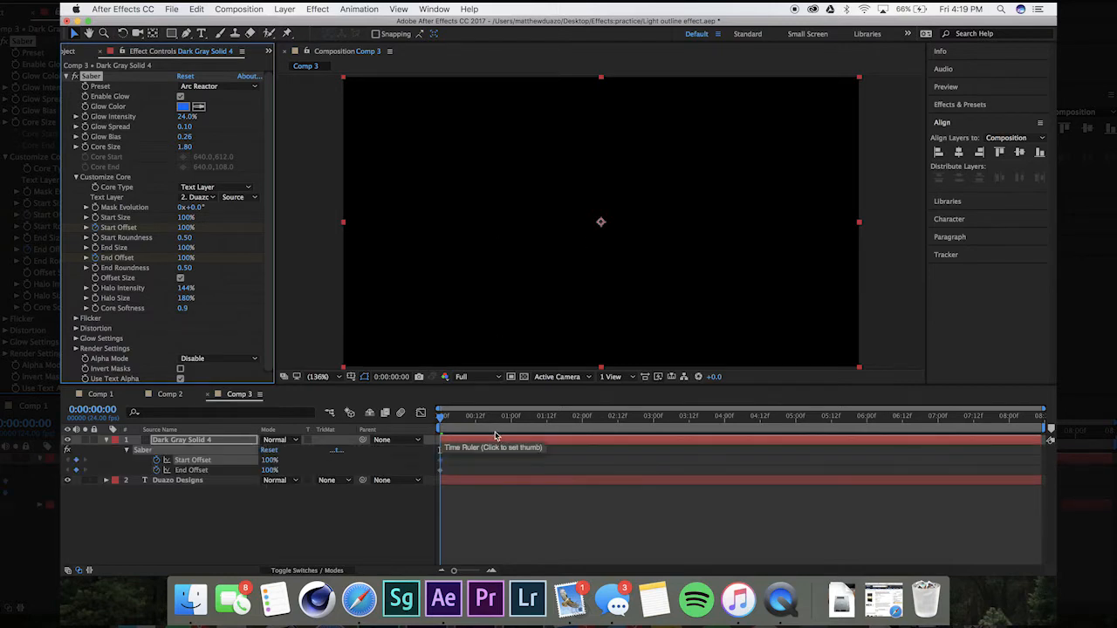
- Set Saber's Start Offset to 0% at 0:00:02:03 so the text outline draws on
{"action": "left_click_drag", "start_coordinate": [512, 418], "coordinate": [592, 418]}
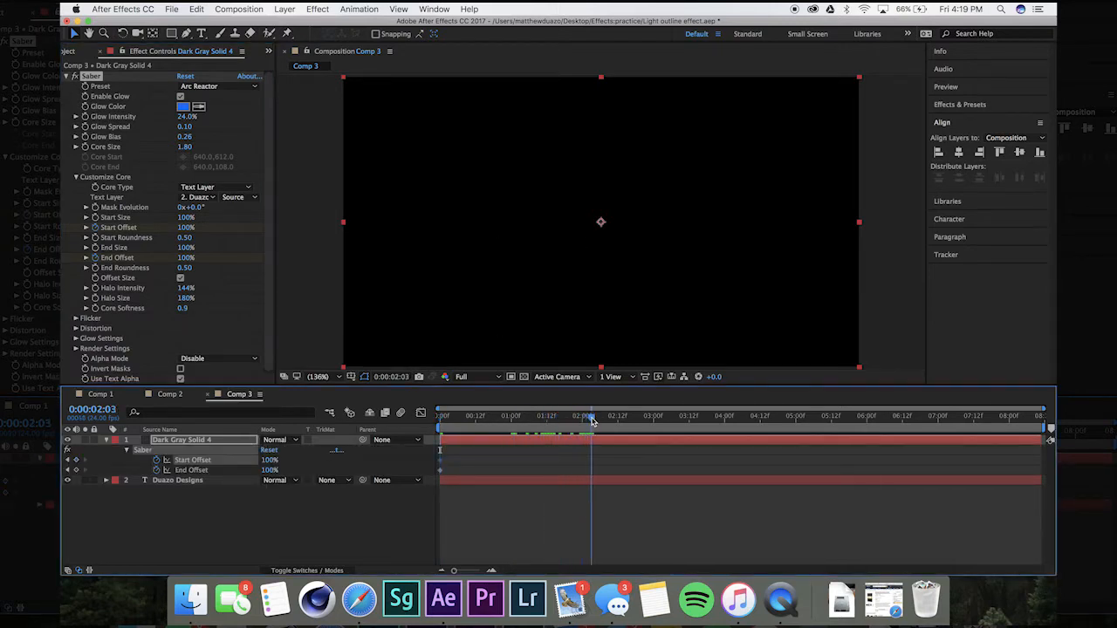
{"action": "left_click", "coordinate": [185, 229]}
{"action": "type", "text": "0"}
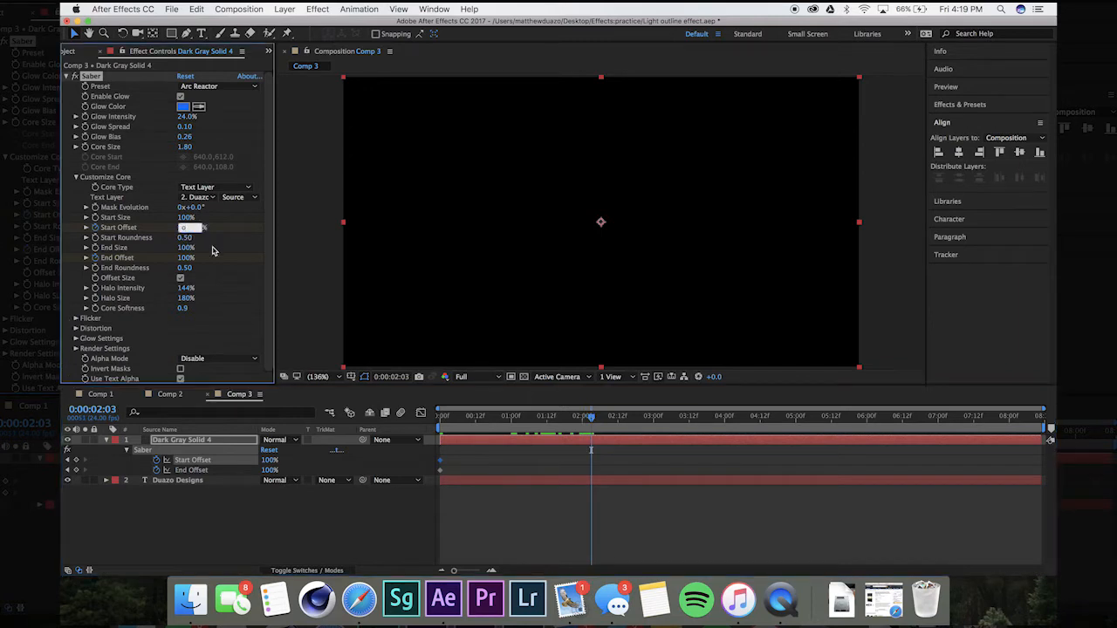
{"action": "key", "text": "Return"}
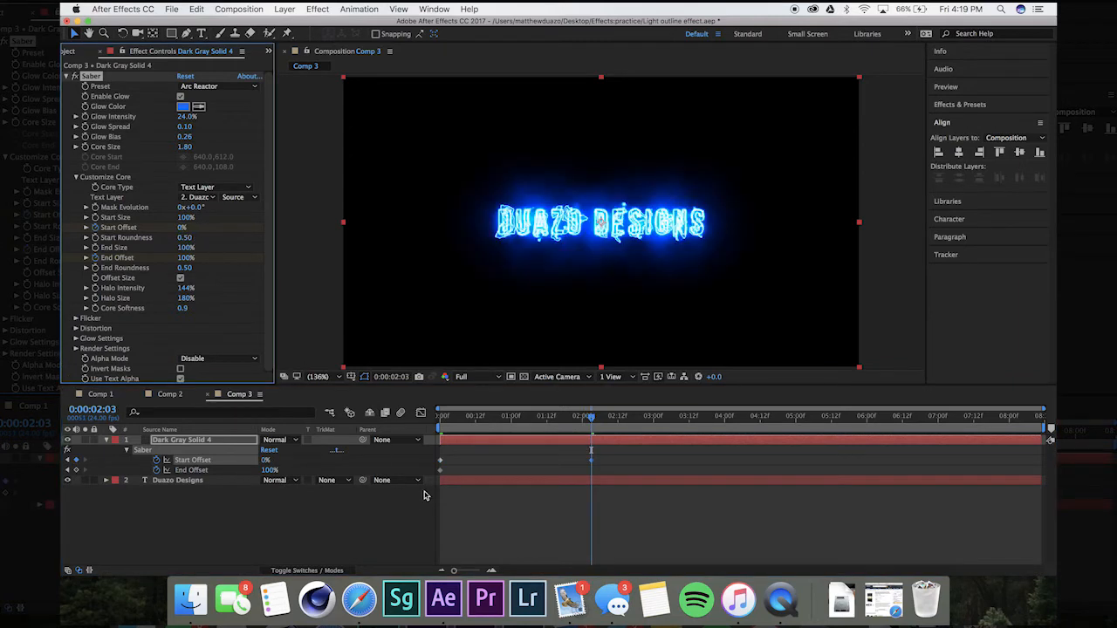
- Preview the outline reveal and add an End Offset keyframe at 0:00:02:03 that holds 100%
{"action": "left_click", "coordinate": [467, 421]}
{"action": "left_click_drag", "start_coordinate": [467, 422], "coordinate": [422, 424]}
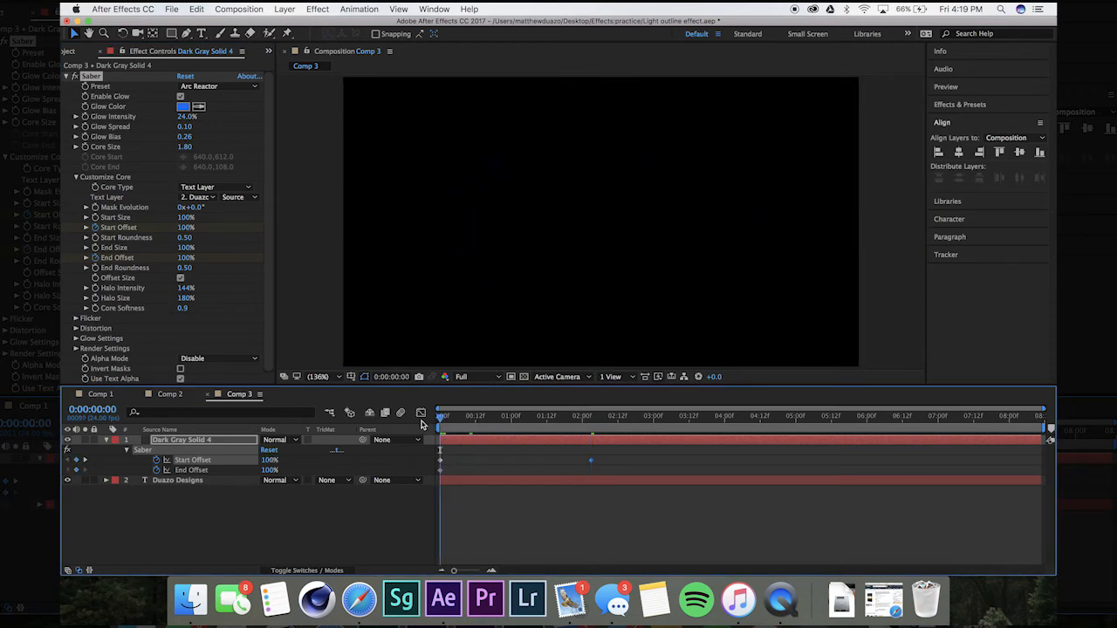
{"action": "key", "text": "space"}
{"action": "key", "text": "space"}
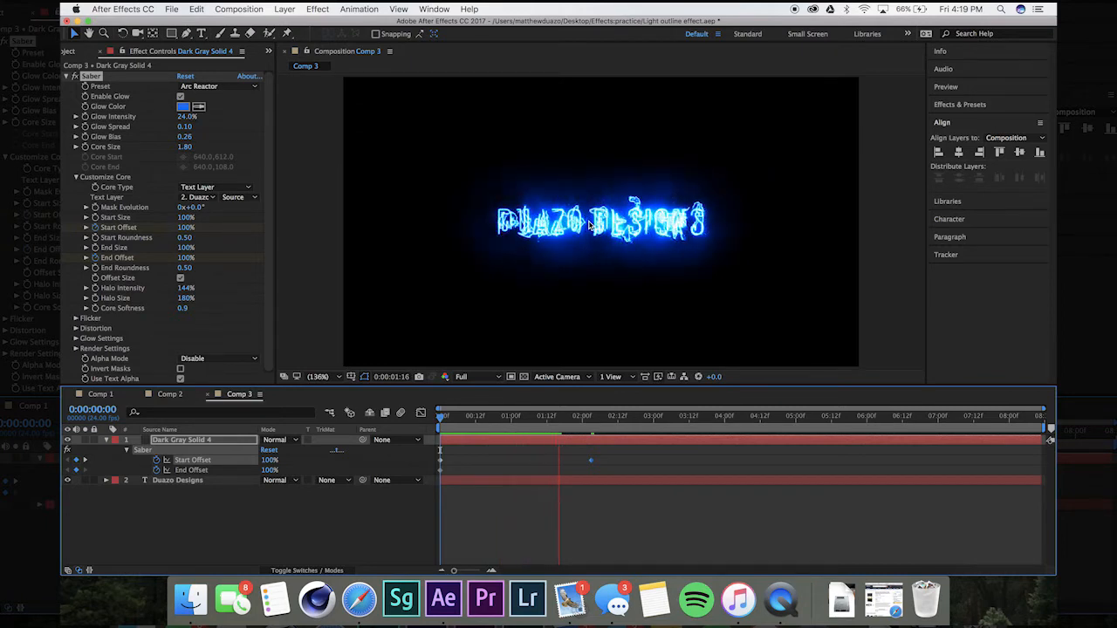
{"action": "key", "text": "space"}
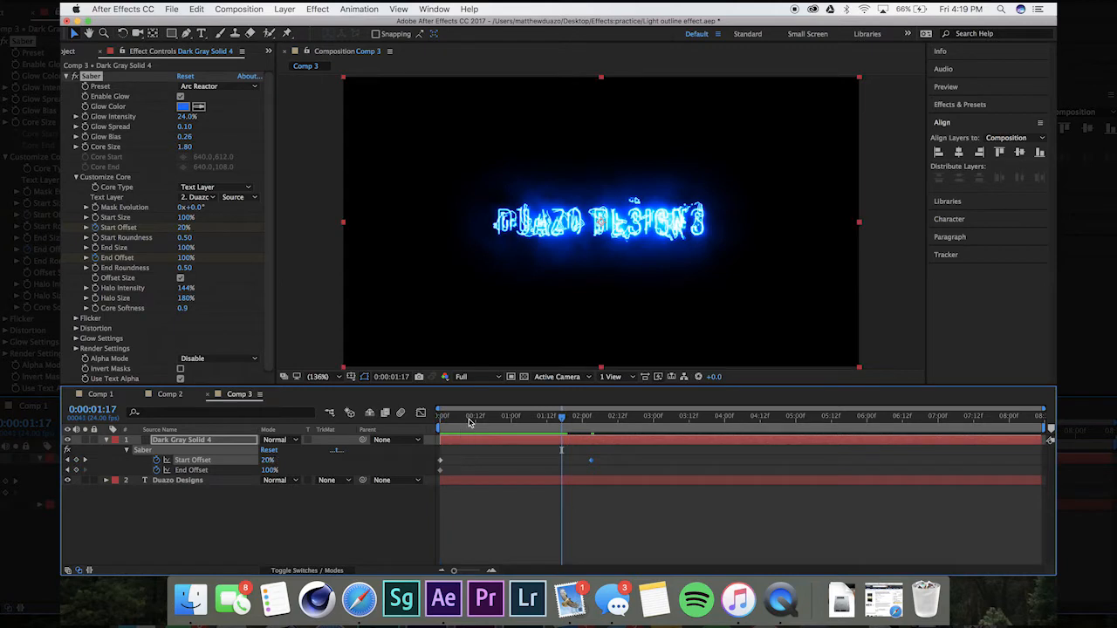
{"action": "left_click_drag", "start_coordinate": [470, 423], "coordinate": [590, 421]}
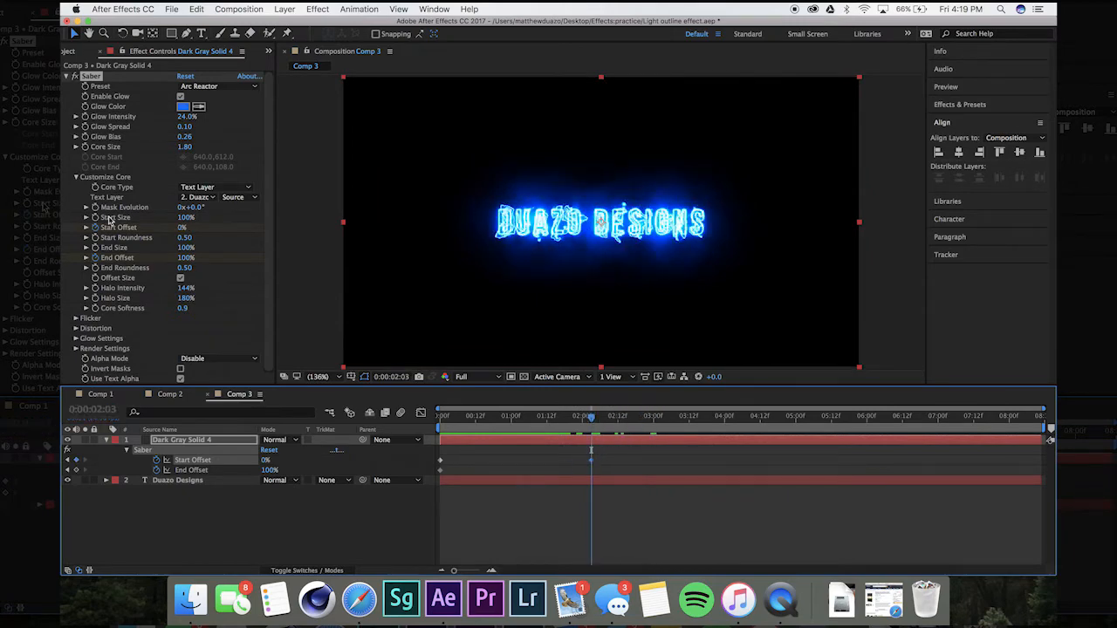
{"action": "left_click", "coordinate": [76, 470]}
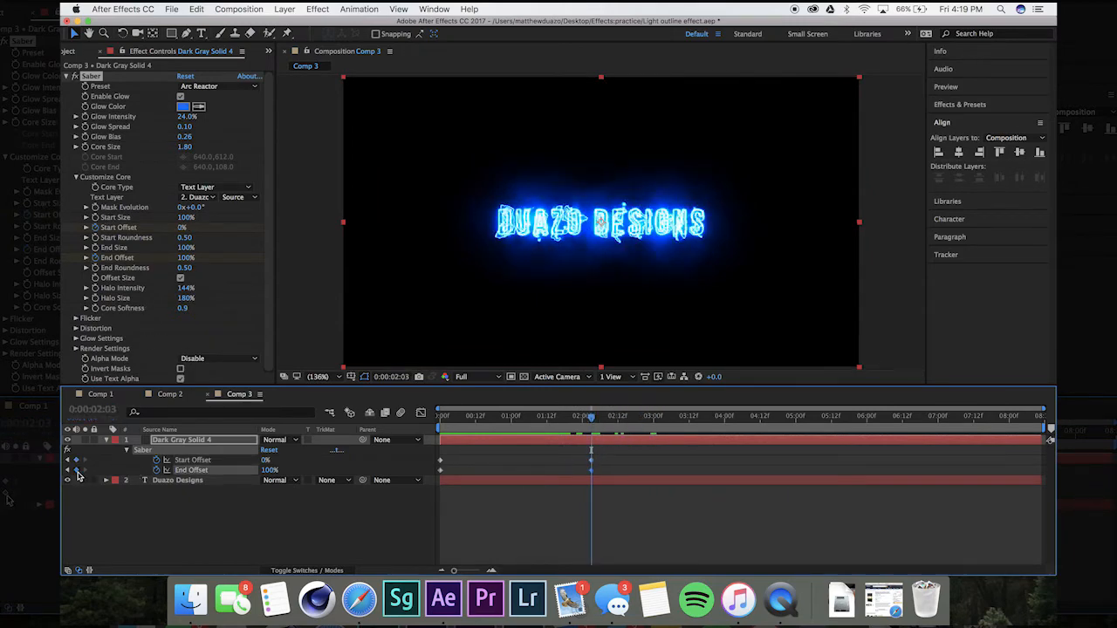
- Try animating the End Offset down to 0% at 0:00:04:02, and delete that keyframe after previewing it
{"action": "left_click_drag", "start_coordinate": [601, 421], "coordinate": [730, 419]}
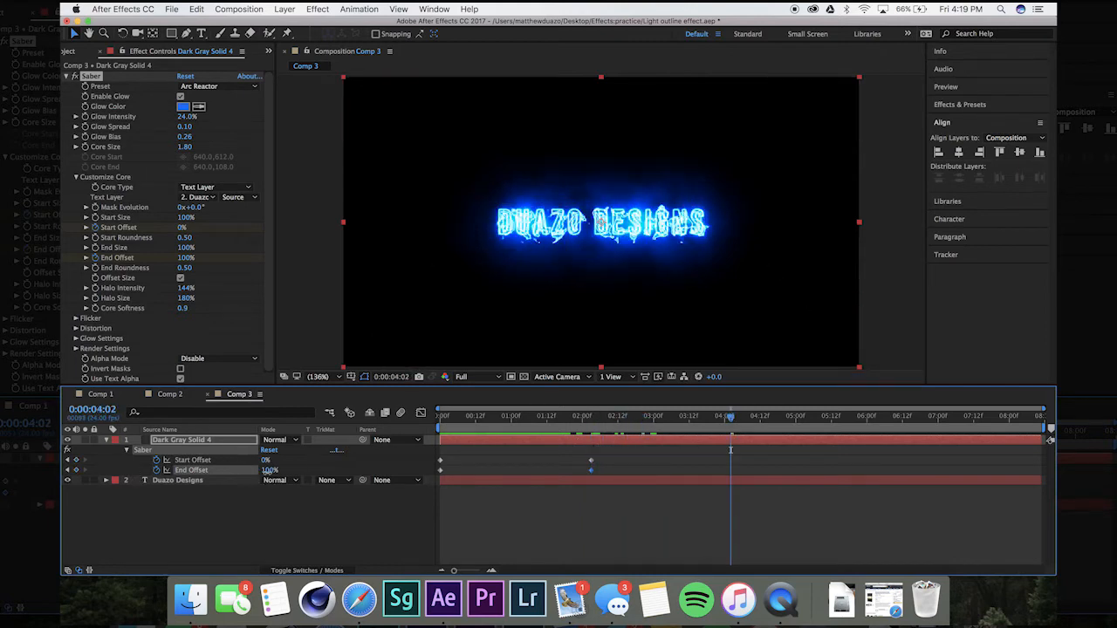
{"action": "left_click_drag", "start_coordinate": [267, 472], "coordinate": [159, 486]}
{"action": "key", "text": "Home"}
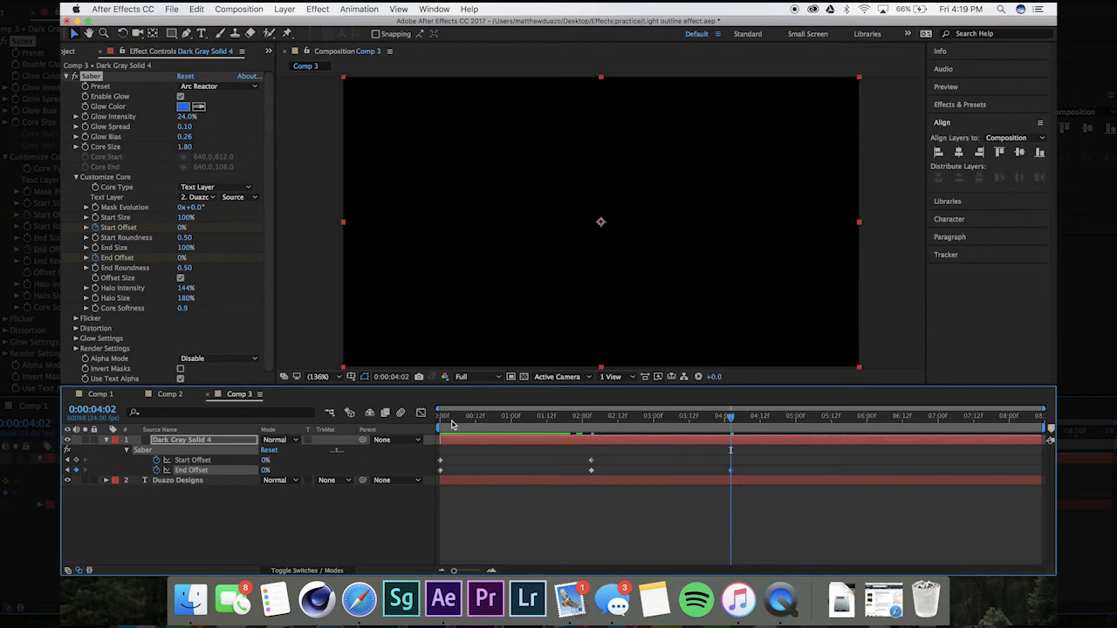
{"action": "key", "text": "space"}
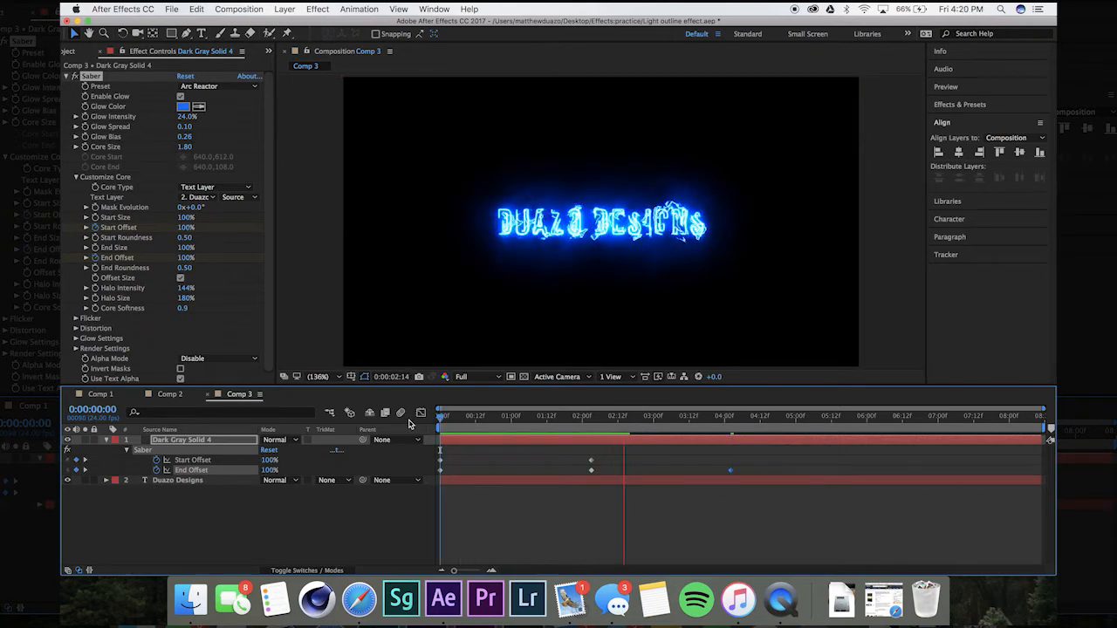
{"action": "key", "text": "space"}
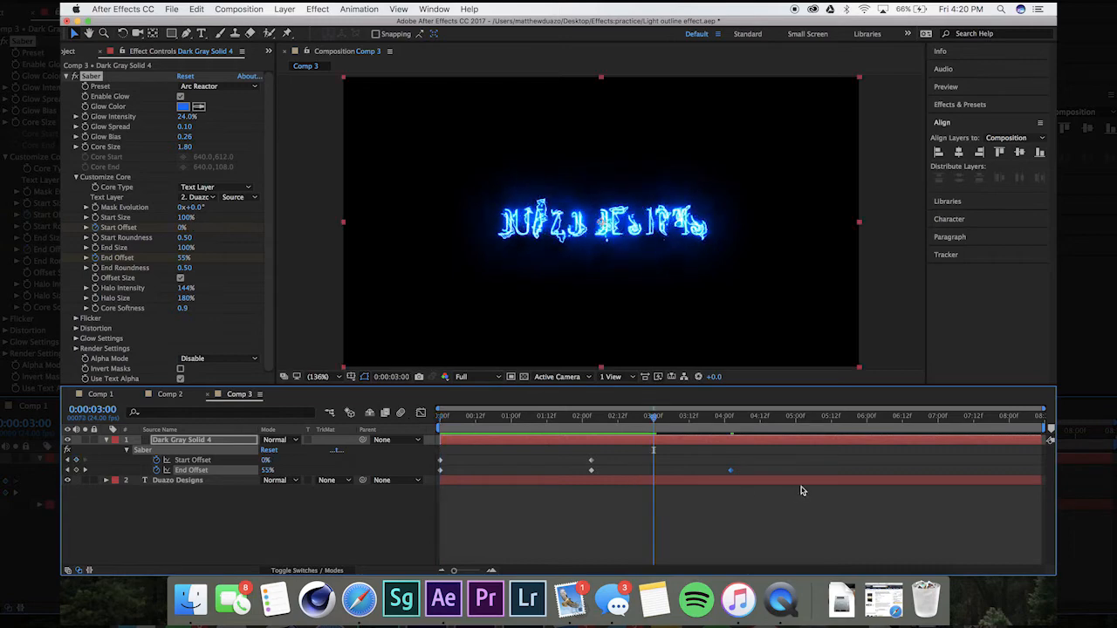
{"action": "key", "text": "Delete"}
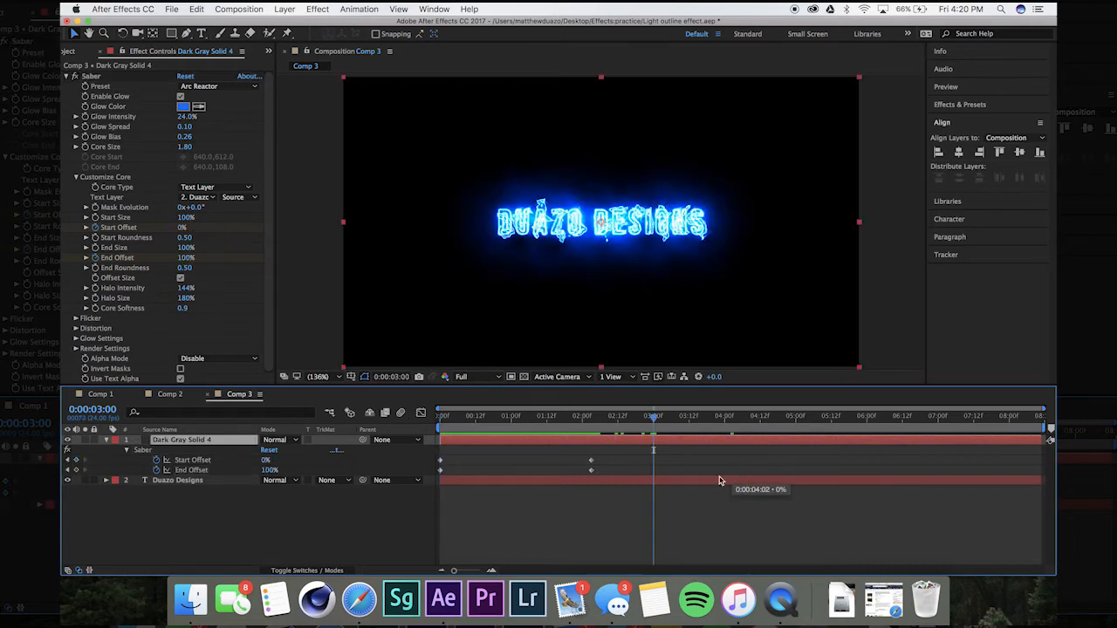
- Move the second Start Offset and End Offset keyframes to about 0:00:03:09 and compare the animation with Comp 1
{"action": "left_click_drag", "start_coordinate": [591, 460], "coordinate": [681, 461]}
{"action": "left_click", "coordinate": [98, 399]}
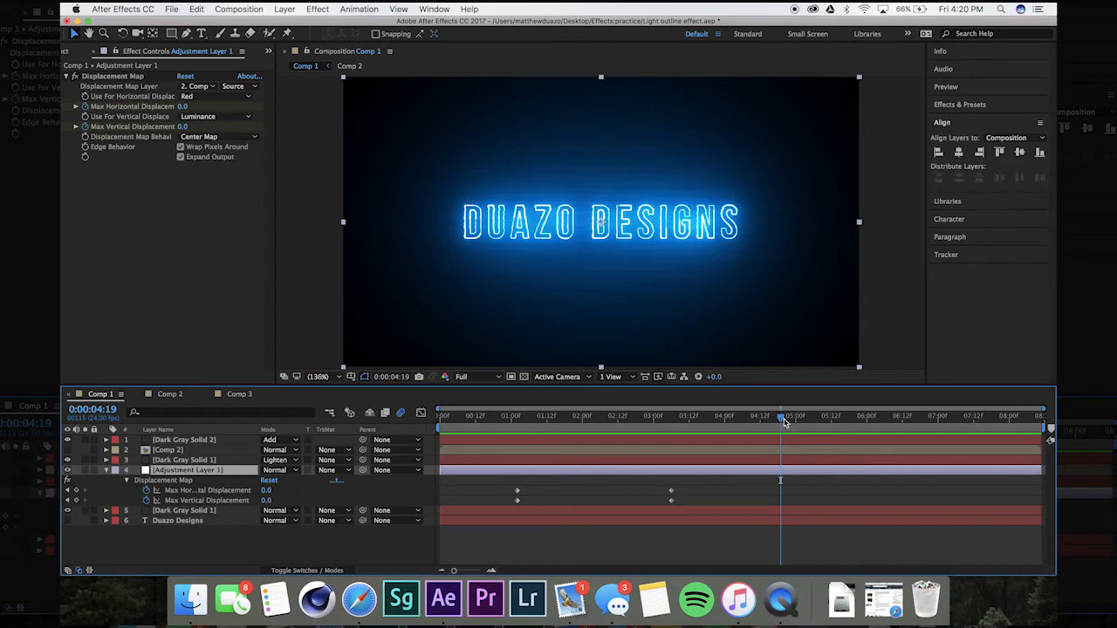
{"action": "left_click_drag", "start_coordinate": [783, 422], "coordinate": [907, 420]}
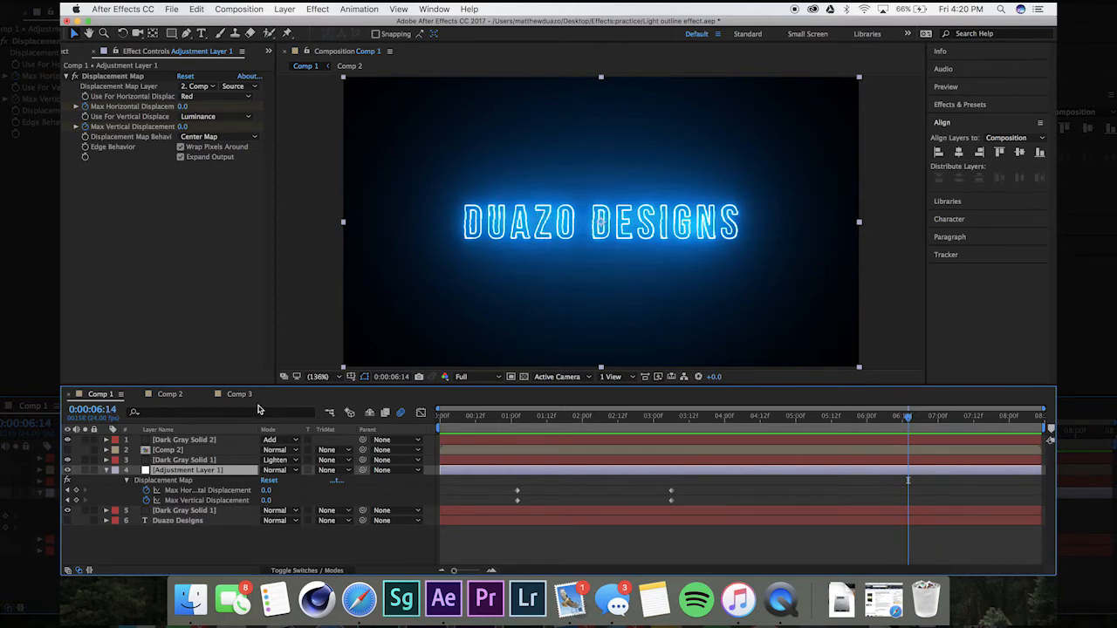
{"action": "left_click", "coordinate": [239, 394]}
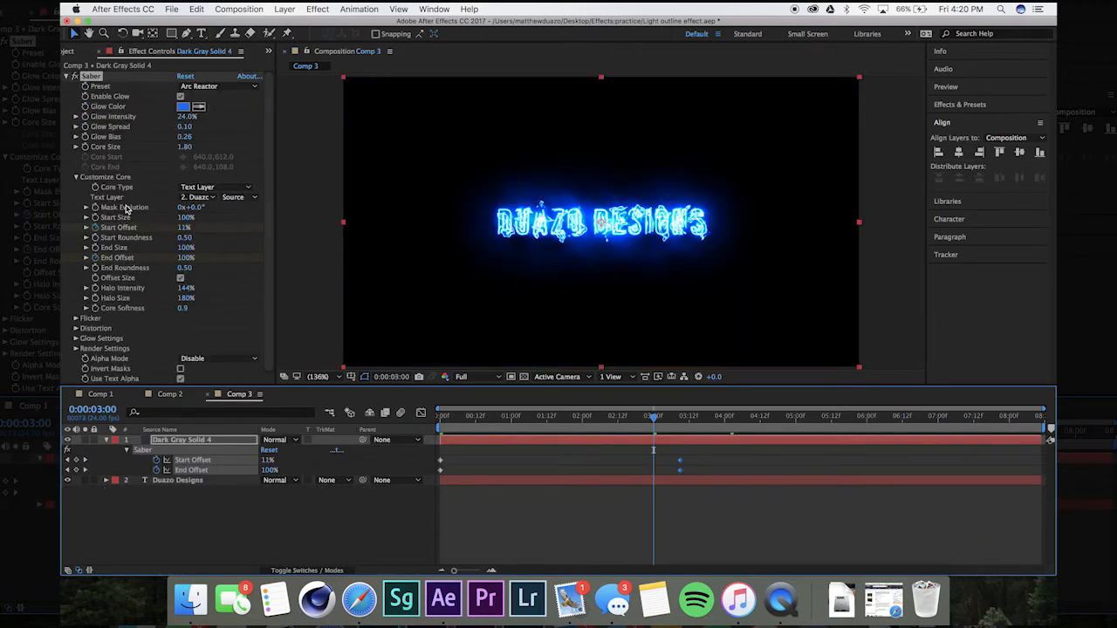
{"action": "left_click", "coordinate": [443, 419]}
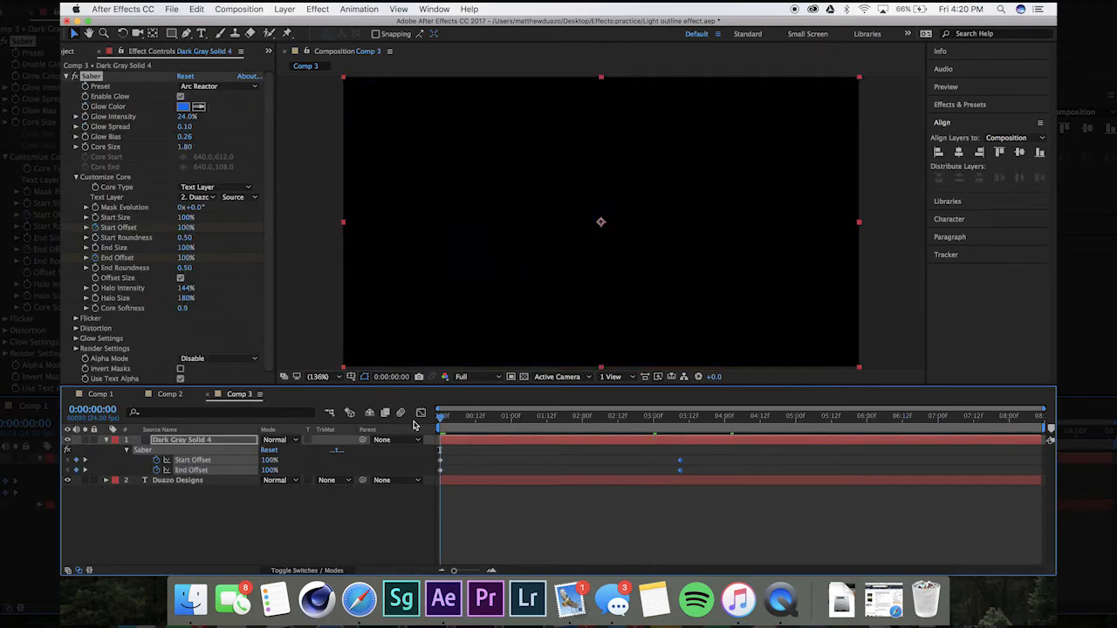
{"action": "left_click_drag", "start_coordinate": [452, 434], "coordinate": [611, 419]}
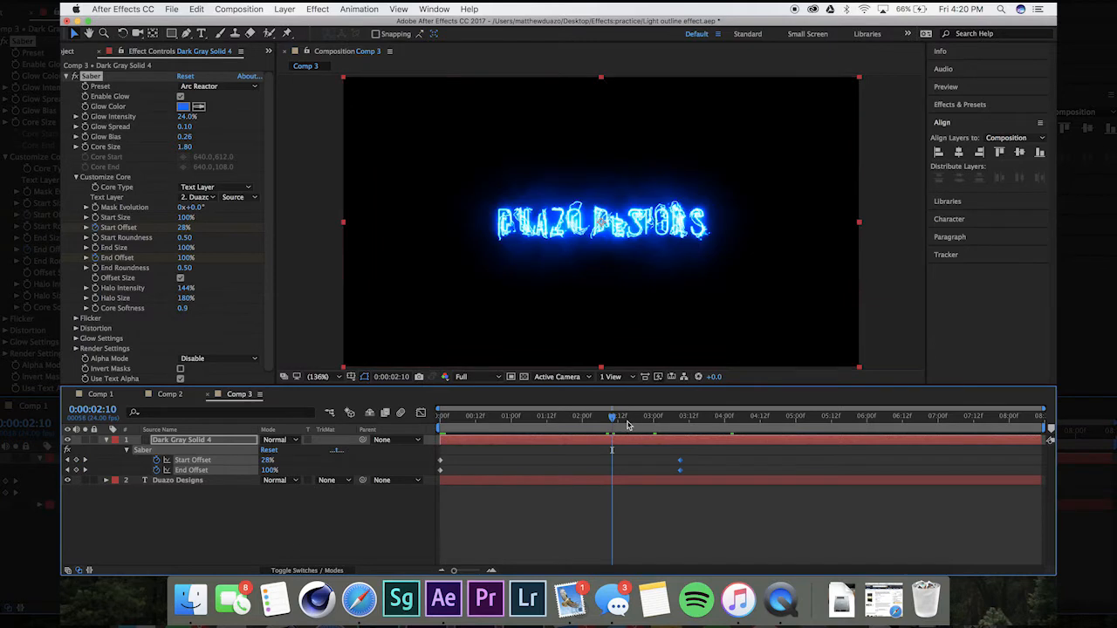
- At 0:00:05:01, set Saber's Mask Evolution to 10°, Core Size to 0.9 and Glow Intensity to 35%
{"action": "left_click", "coordinate": [799, 421]}
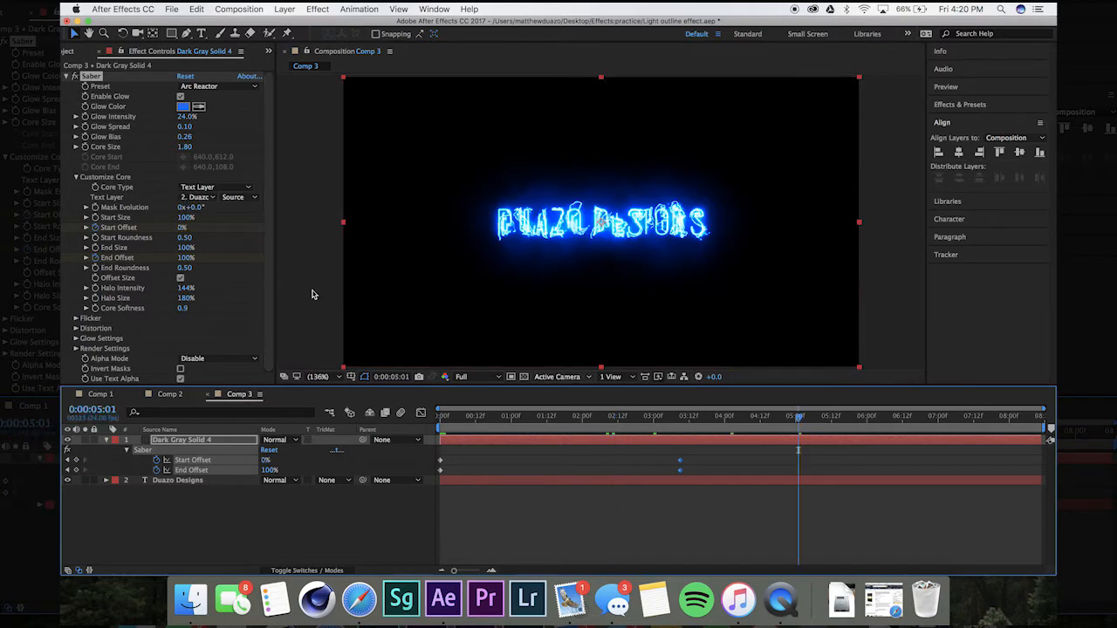
{"action": "left_click", "coordinate": [797, 449]}
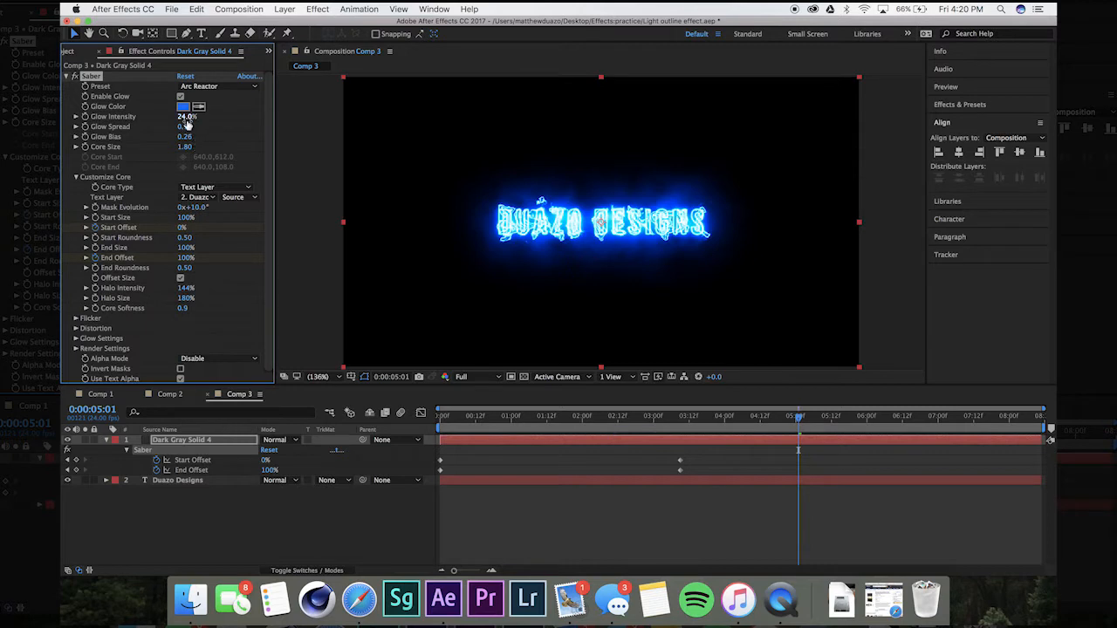
{"action": "left_click", "coordinate": [185, 149]}
{"action": "type", "text": ".9"}
{"action": "key", "text": "Return"}
{"action": "left_click", "coordinate": [186, 118]}
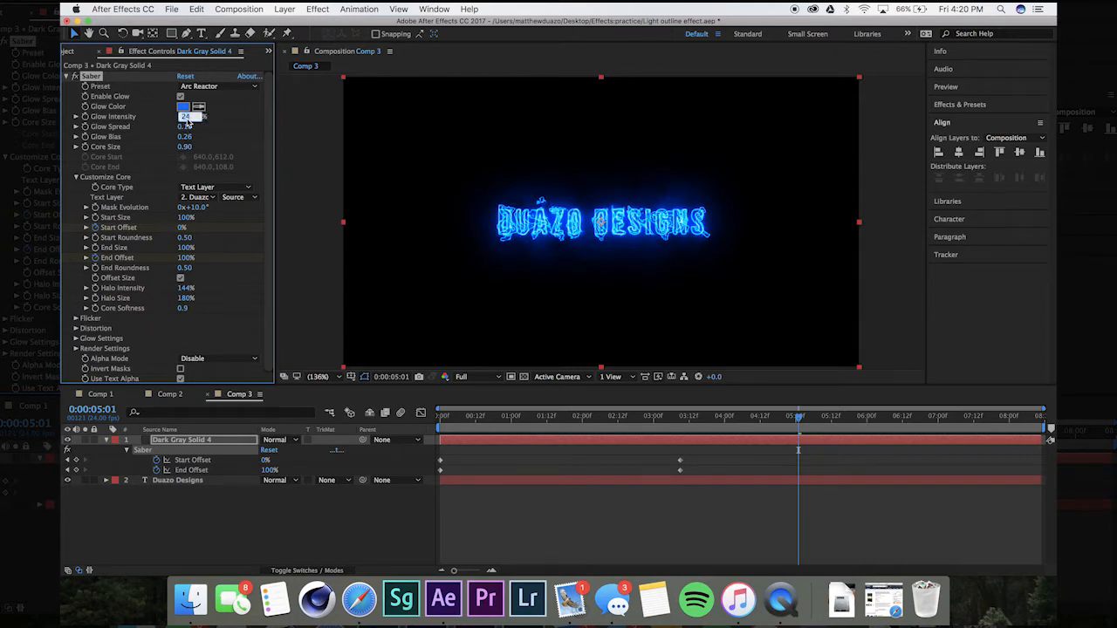
{"action": "key", "text": "Return"}
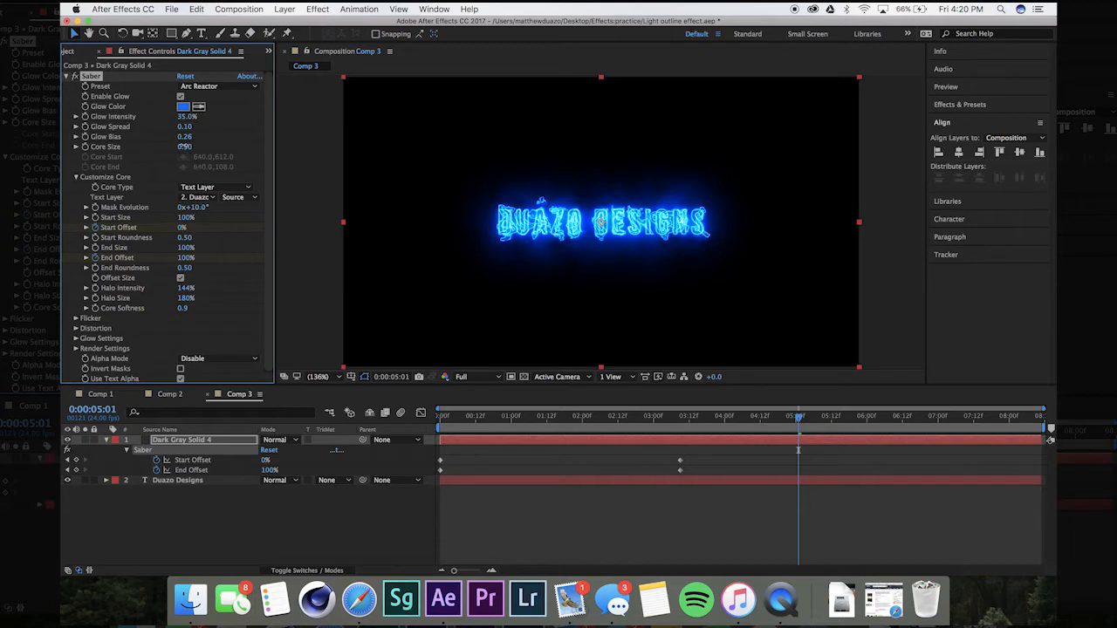
- Set Saber's Core Size to 1.1 and preview the animation from around 0:00:04:00
{"action": "left_click", "coordinate": [185, 147]}
{"action": "type", "text": "1.1"}
{"action": "key", "text": "Return"}
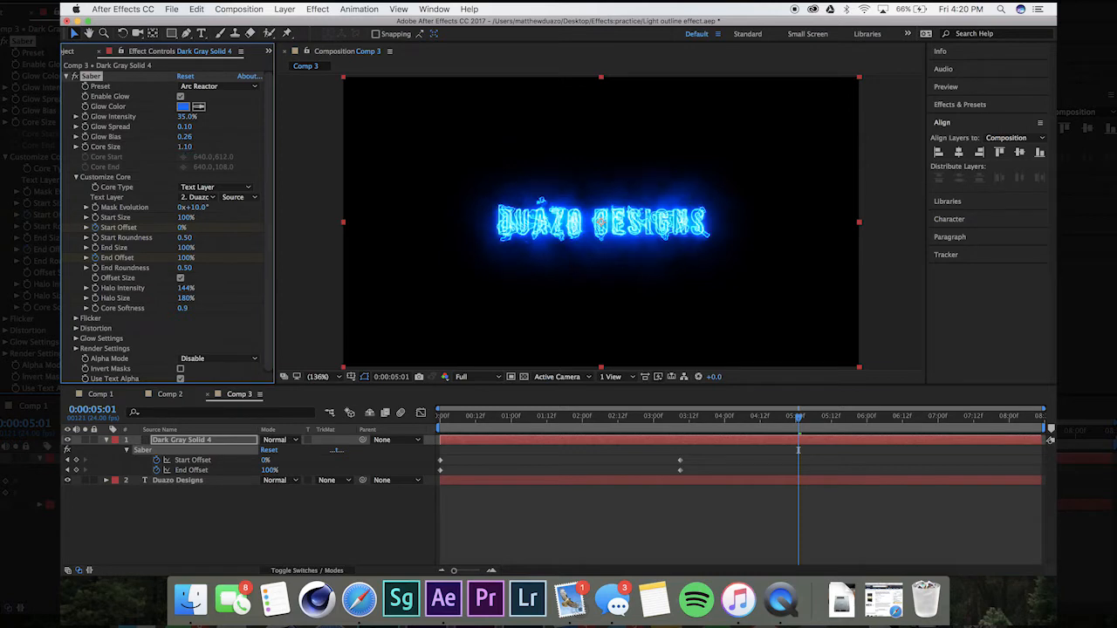
{"action": "left_click", "coordinate": [727, 426]}
{"action": "key", "text": "space"}
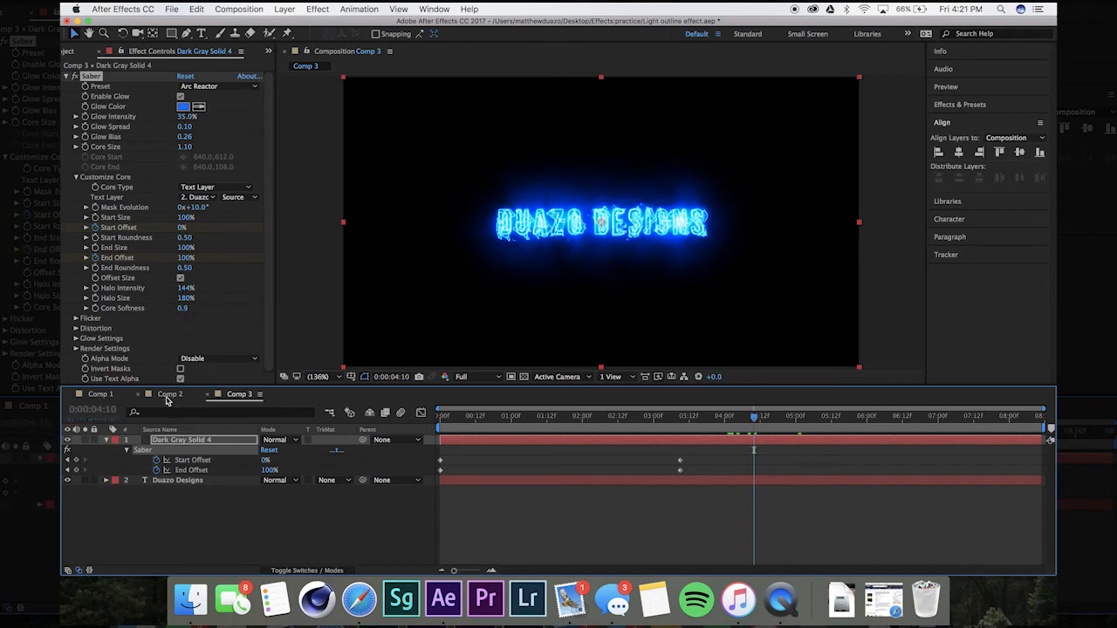
- Check Comp 1's Saber settings and restyle Comp 3's Saber with the Wide preset, Glow Intensity 33% and Core Size 2
{"action": "left_click", "coordinate": [169, 400]}
{"action": "left_click", "coordinate": [128, 400]}
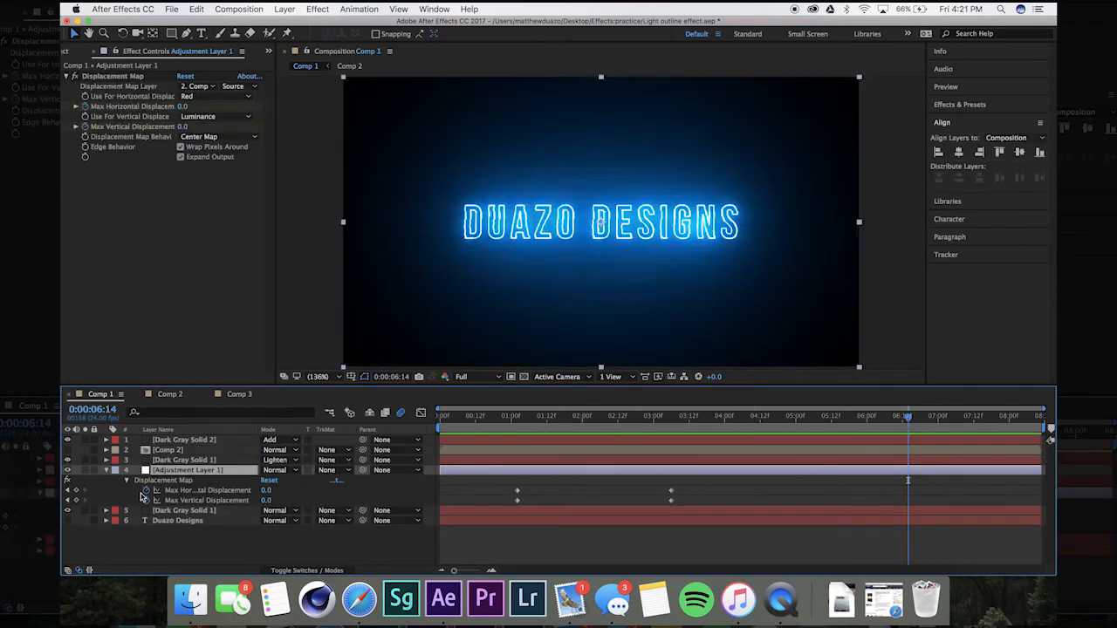
{"action": "left_click", "coordinate": [179, 511]}
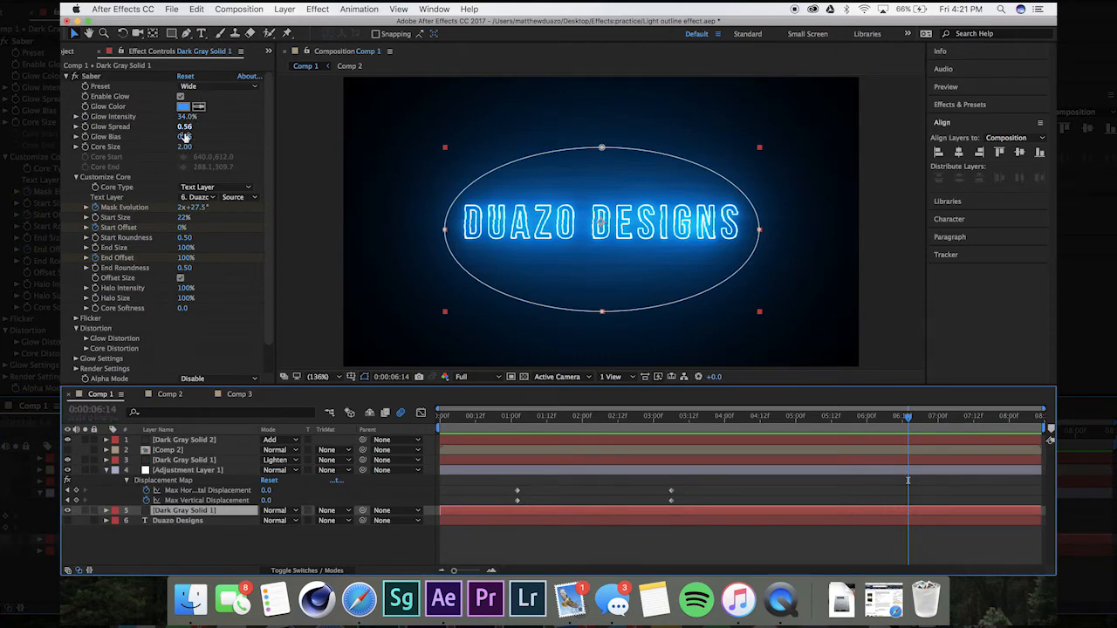
{"action": "left_click", "coordinate": [239, 394]}
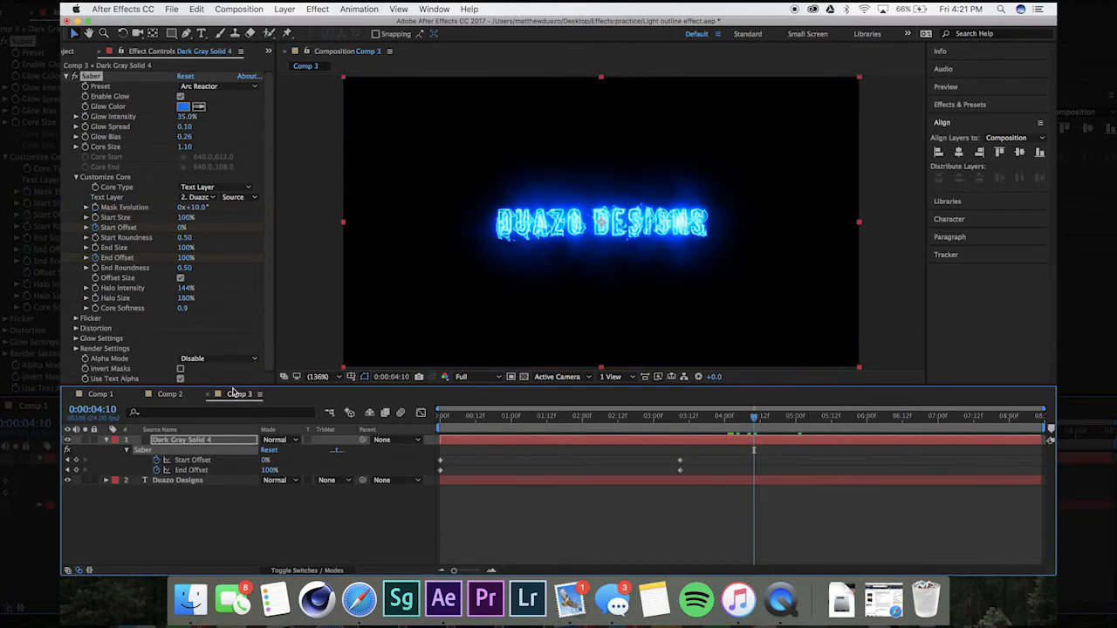
{"action": "left_click", "coordinate": [236, 86]}
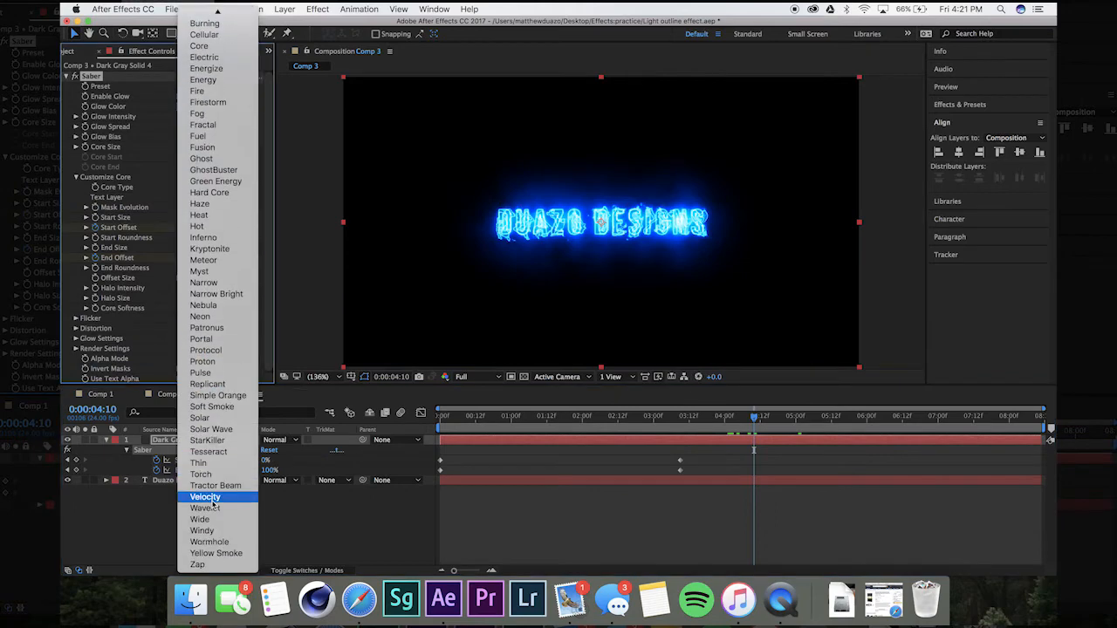
{"action": "left_click", "coordinate": [212, 515]}
{"action": "left_click", "coordinate": [186, 147]}
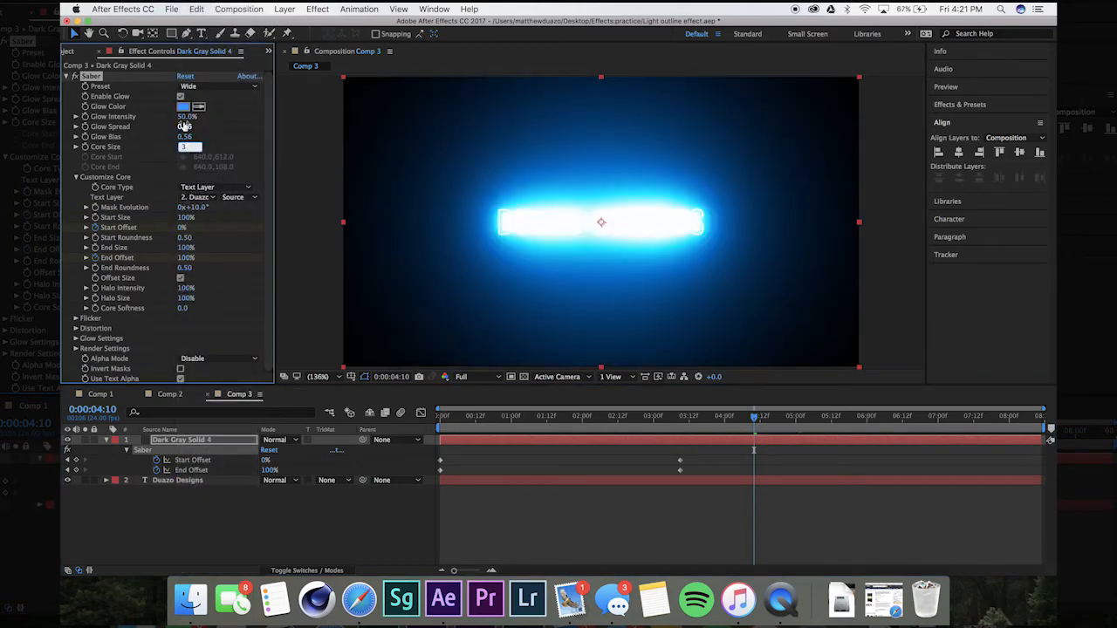
{"action": "left_click", "coordinate": [185, 117]}
{"action": "type", "text": "33"}
{"action": "left_click", "coordinate": [185, 148]}
{"action": "type", "text": "2"}
{"action": "left_click", "coordinate": [229, 147]}
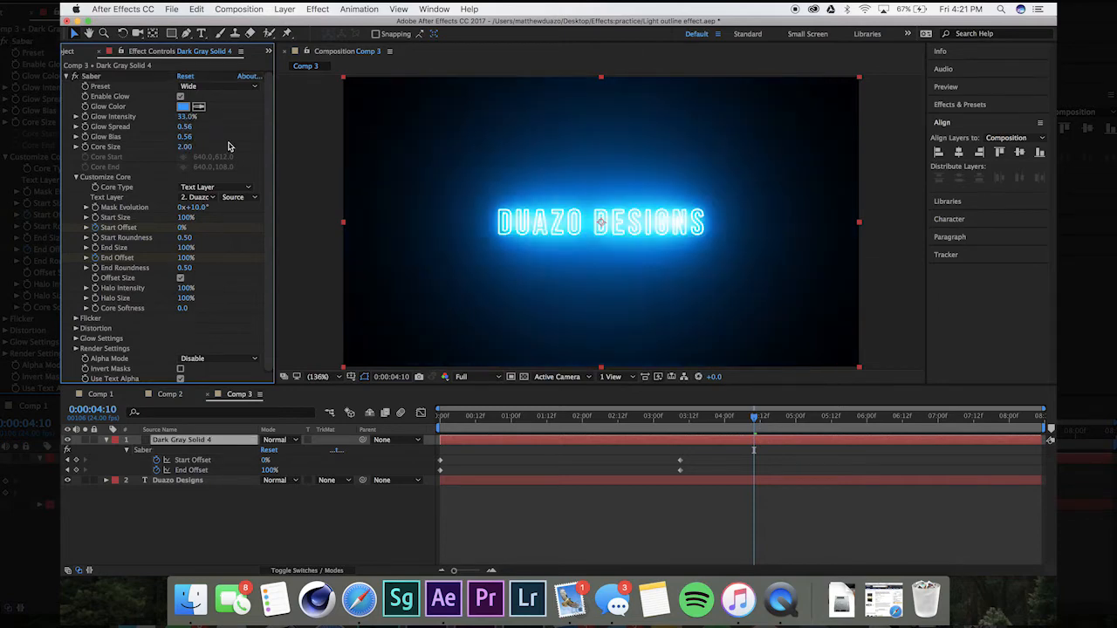
- Scrub the animation to 0:00:04:18, try a Mask Evolution of 140° and reduce Saber's Start Size to 21%
{"action": "left_click", "coordinate": [748, 412]}
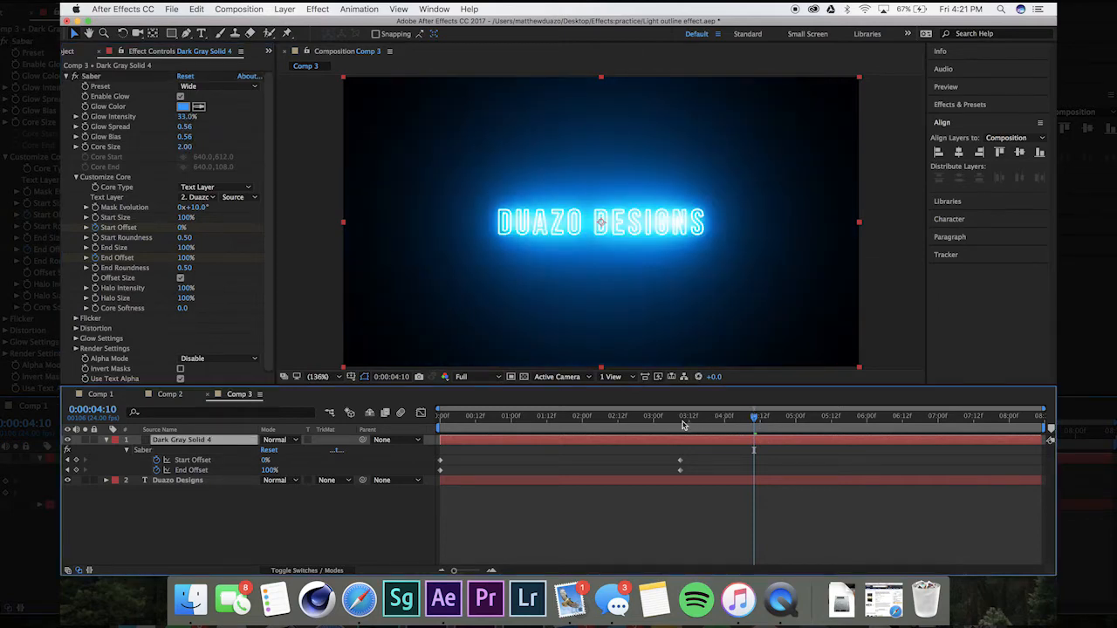
{"action": "mouse_move", "coordinate": [683, 424]}
{"action": "left_mouse_down"}
{"action": "mouse_move", "coordinate": [452, 427]}
{"action": "mouse_move", "coordinate": [777, 416]}
{"action": "left_mouse_up"}
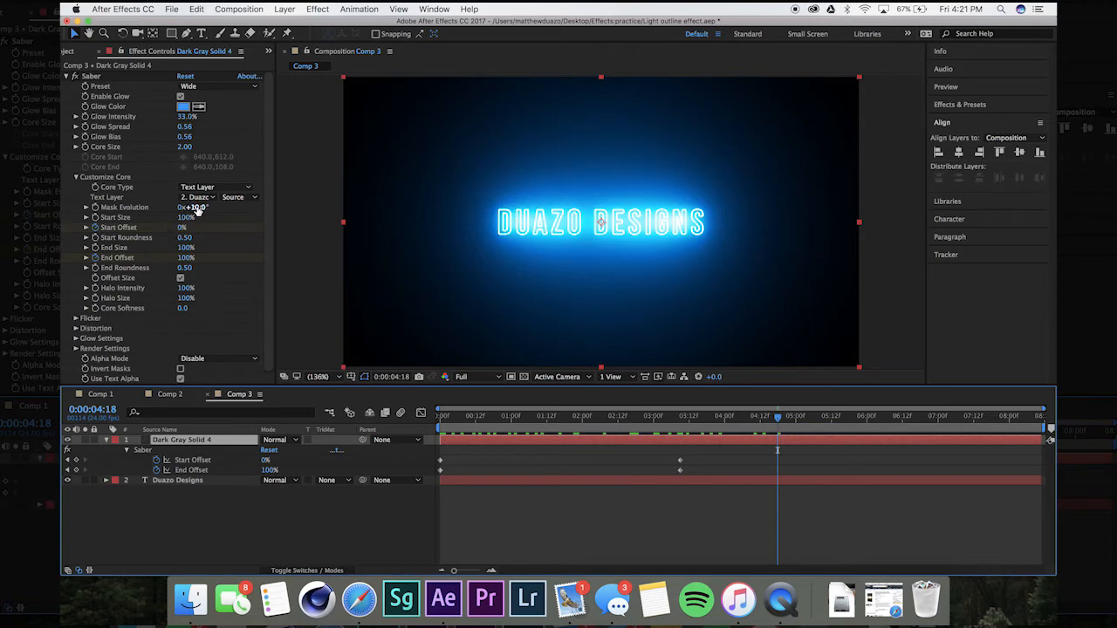
{"action": "left_click_drag", "start_coordinate": [197, 208], "coordinate": [205, 208]}
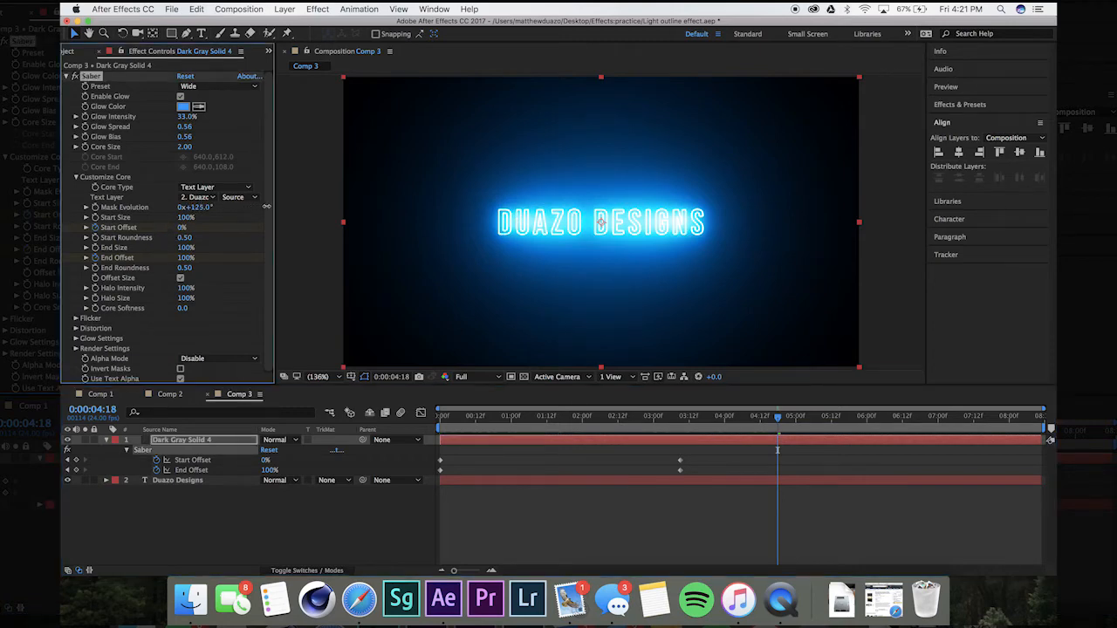
{"action": "left_click", "coordinate": [181, 209]}
{"action": "left_click", "coordinate": [227, 243]}
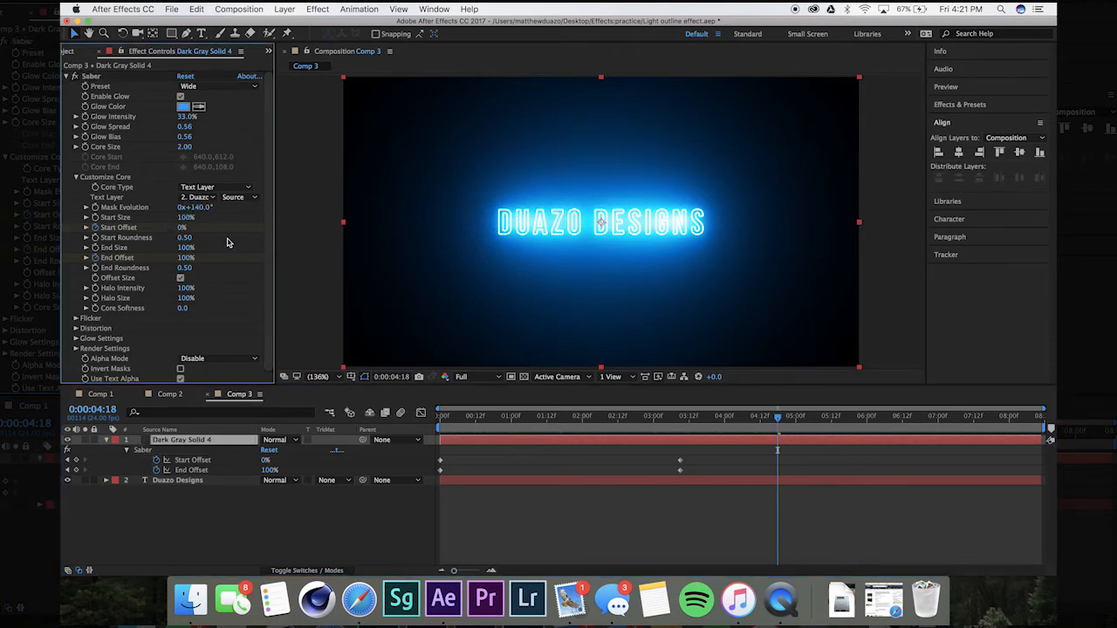
{"action": "left_click", "coordinate": [179, 218]}
{"action": "left_click_drag", "start_coordinate": [178, 218], "coordinate": [146, 227]}
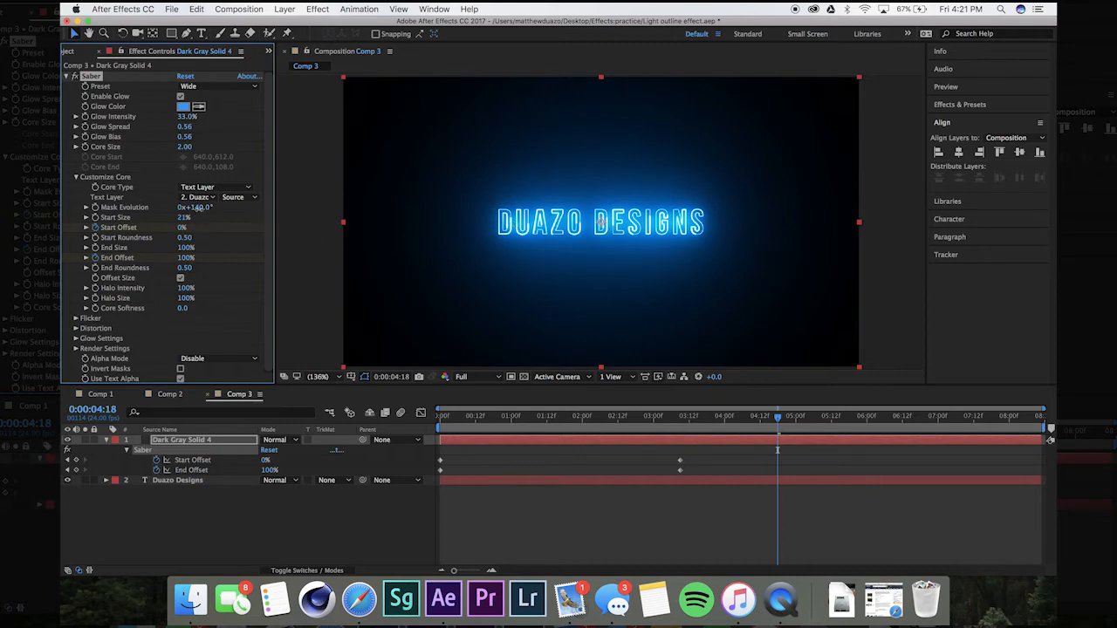
- Try a higher Mask Evolution, reset it to 0° and enable its keyframing at 0:00:00:00
{"action": "left_click_drag", "start_coordinate": [223, 211], "coordinate": [315, 210]}
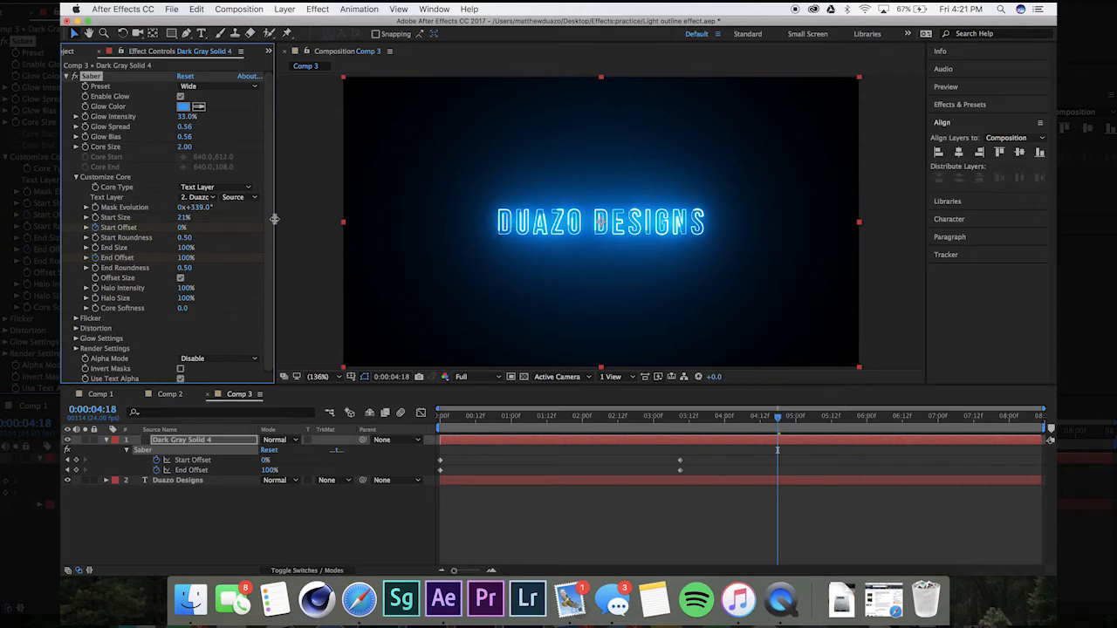
{"action": "left_click", "coordinate": [204, 214]}
{"action": "left_click", "coordinate": [200, 212]}
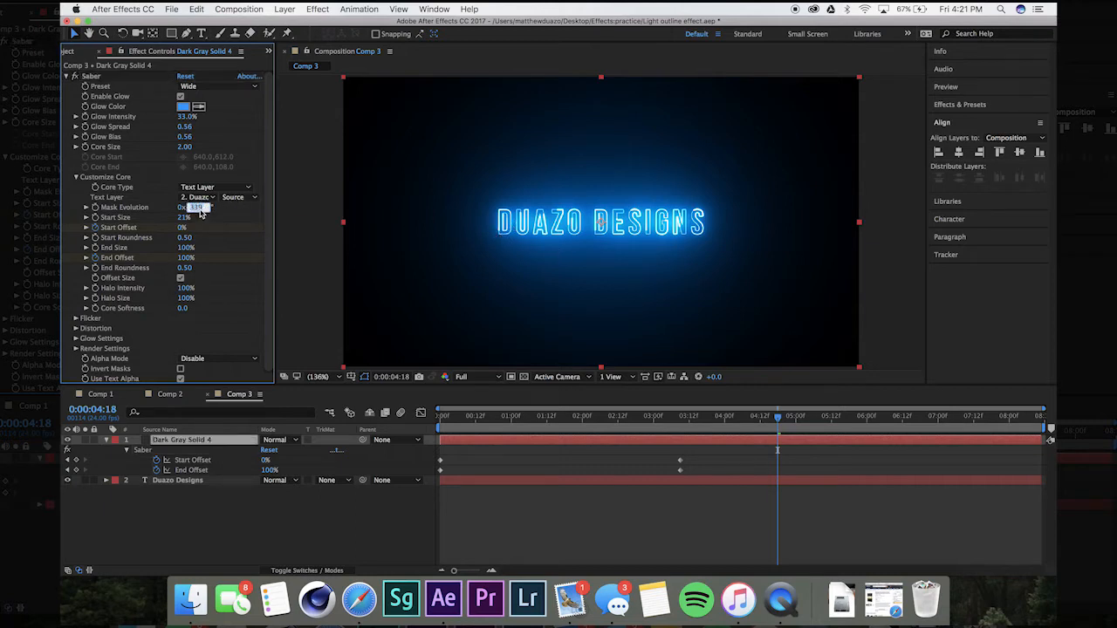
{"action": "type", "text": "0"}
{"action": "key", "text": "Return"}
{"action": "left_click_drag", "start_coordinate": [452, 422], "coordinate": [426, 424]}
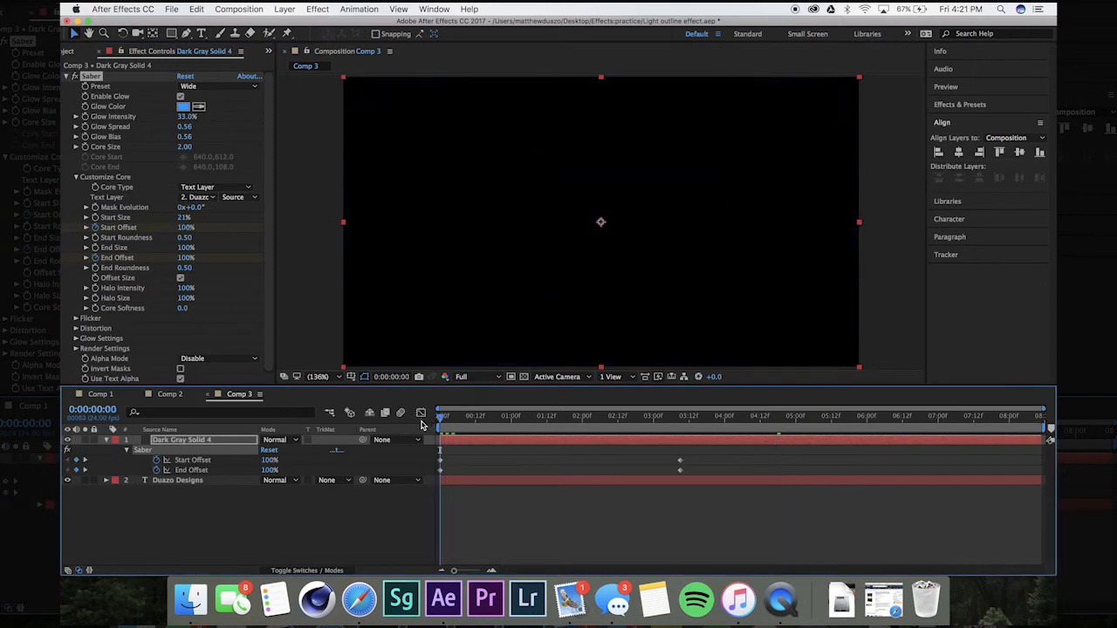
{"action": "left_click", "coordinate": [96, 208]}
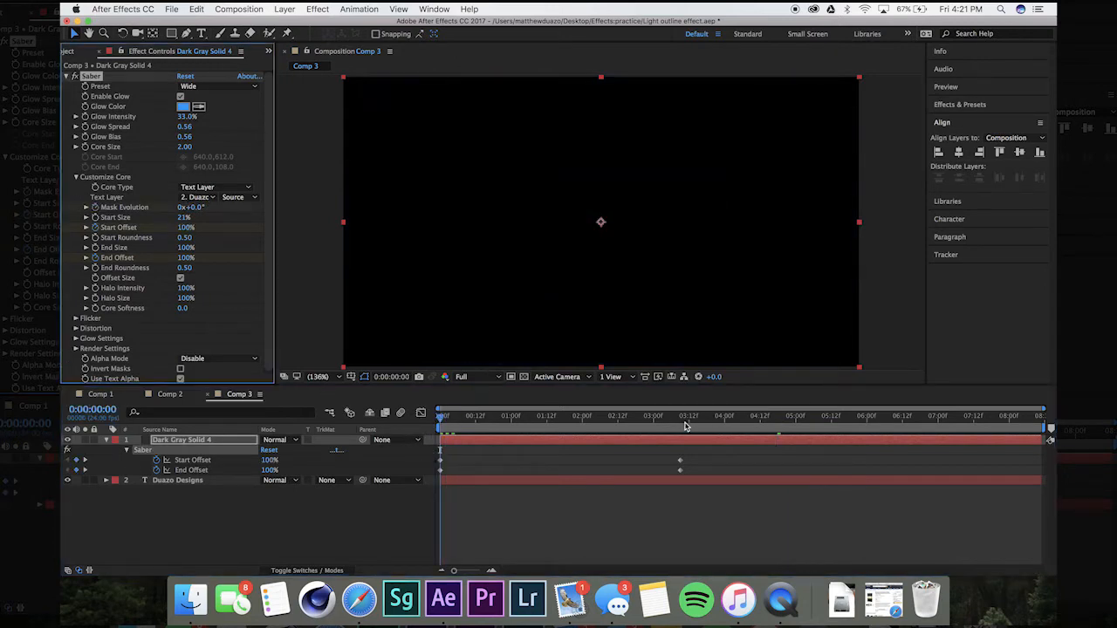
- Shift the second Start Offset and End Offset keyframes to 0:00:04:00 and set Mask Evolution to one revolution there
{"action": "left_click_drag", "start_coordinate": [684, 426], "coordinate": [725, 420]}
{"action": "left_click_drag", "start_coordinate": [669, 450], "coordinate": [688, 479]}
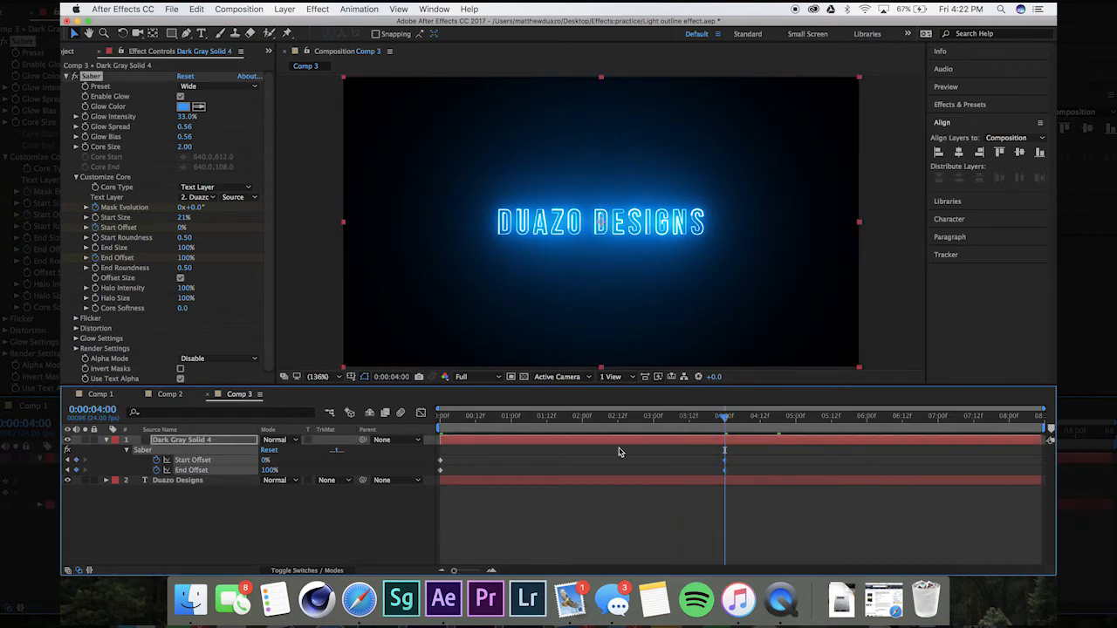
{"action": "left_click", "coordinate": [188, 207]}
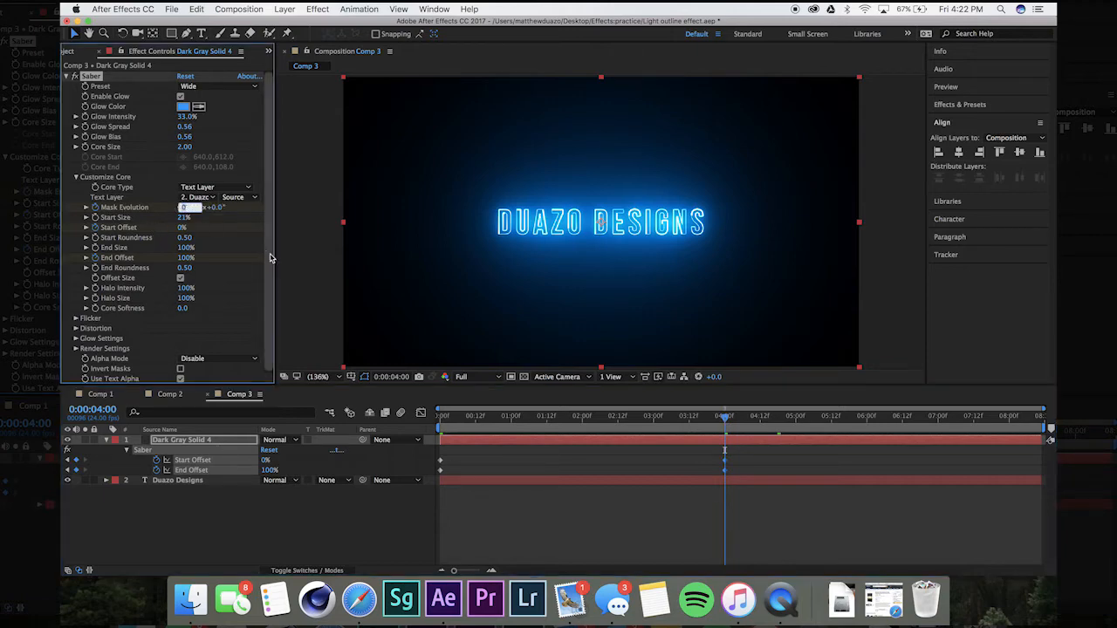
{"action": "left_click", "coordinate": [441, 550]}
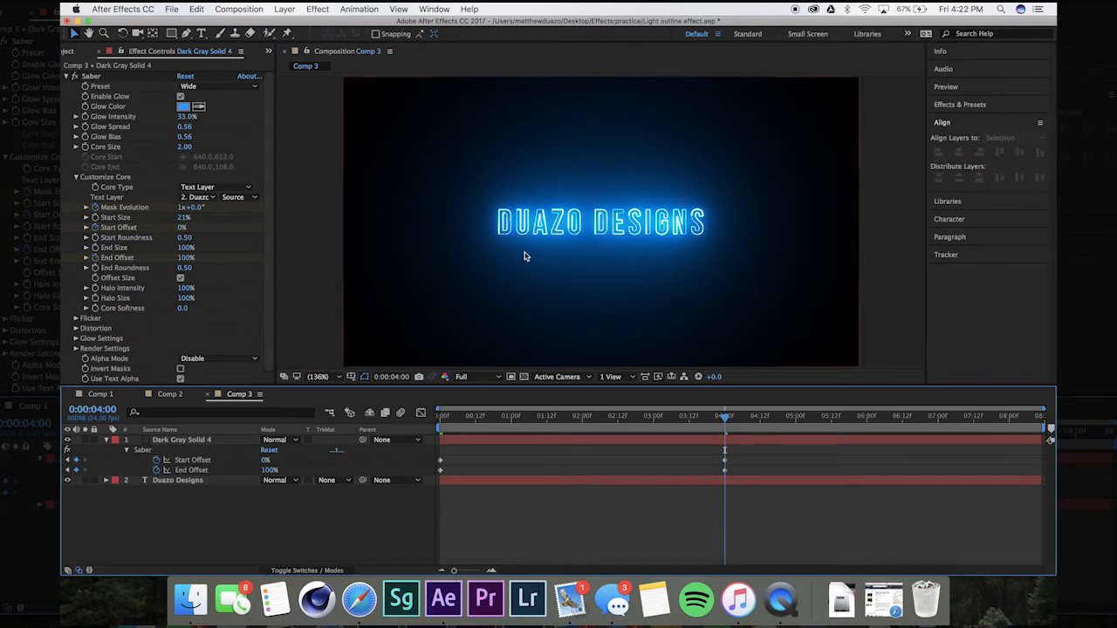
- Set Mask Evolution to two revolutions at 0:00:08:10 and play the animation from the beginning
{"action": "left_click_drag", "start_coordinate": [740, 415], "coordinate": [1038, 410]}
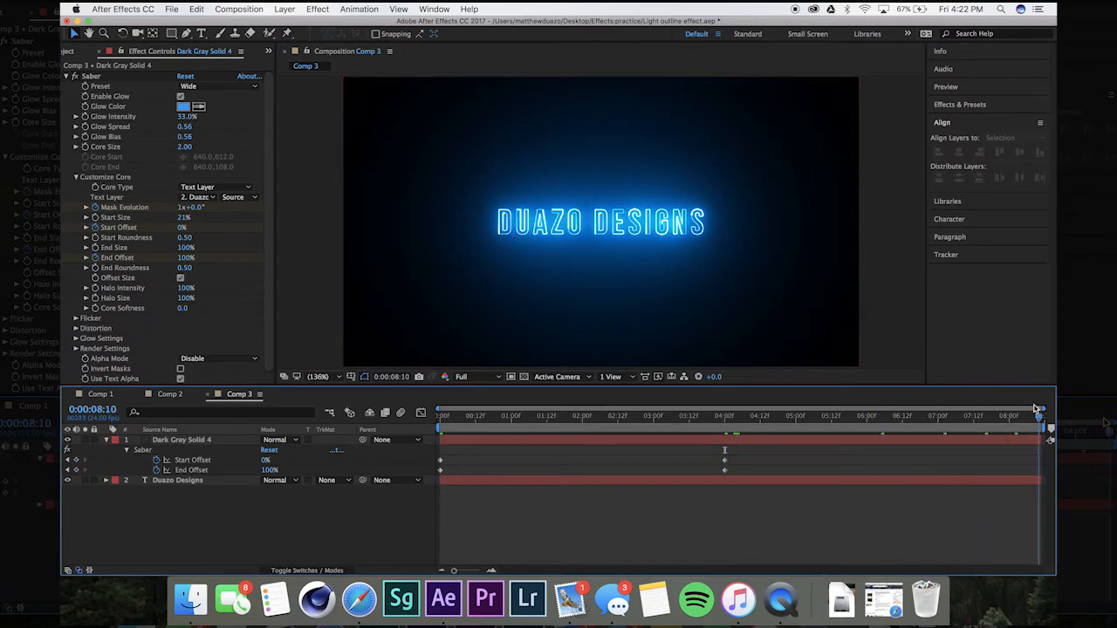
{"action": "left_click", "coordinate": [181, 207]}
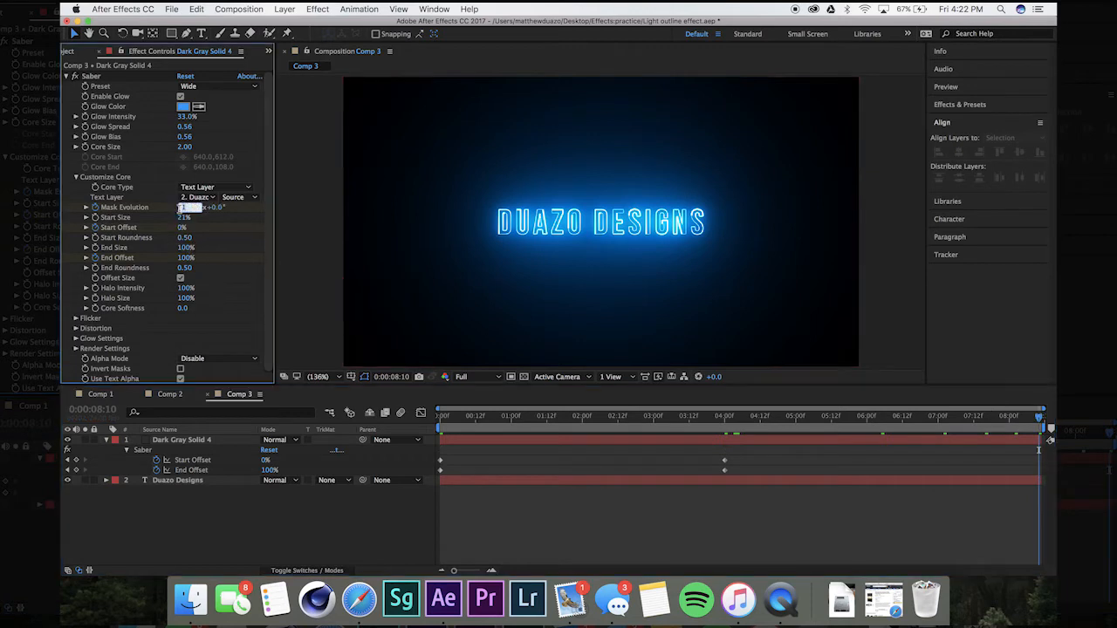
{"action": "left_click_drag", "start_coordinate": [450, 421], "coordinate": [407, 420]}
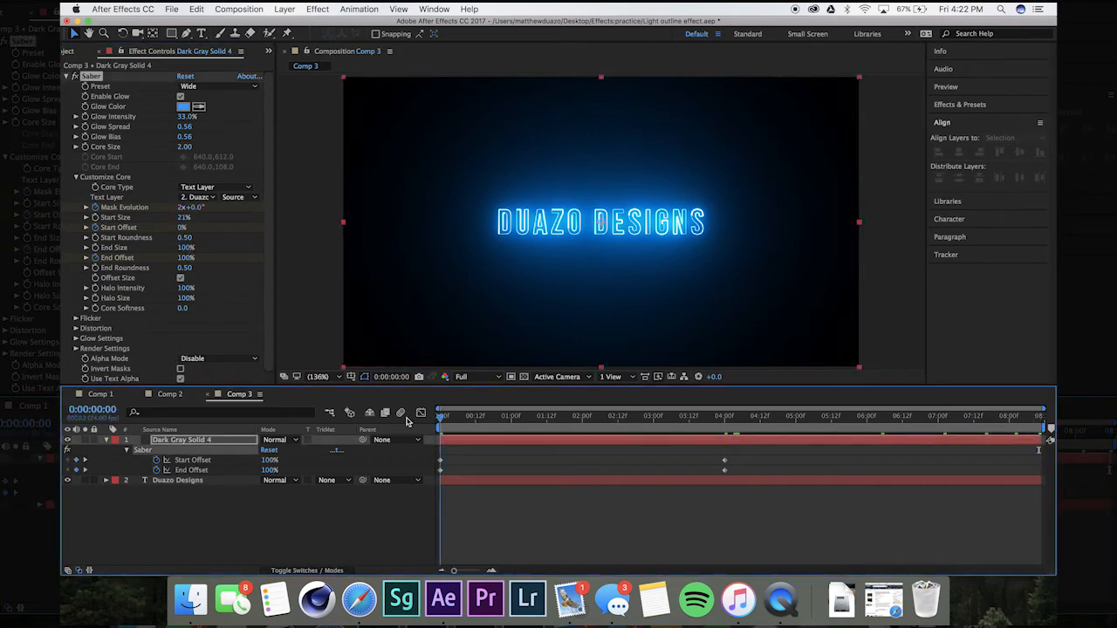
{"action": "key", "text": "space"}
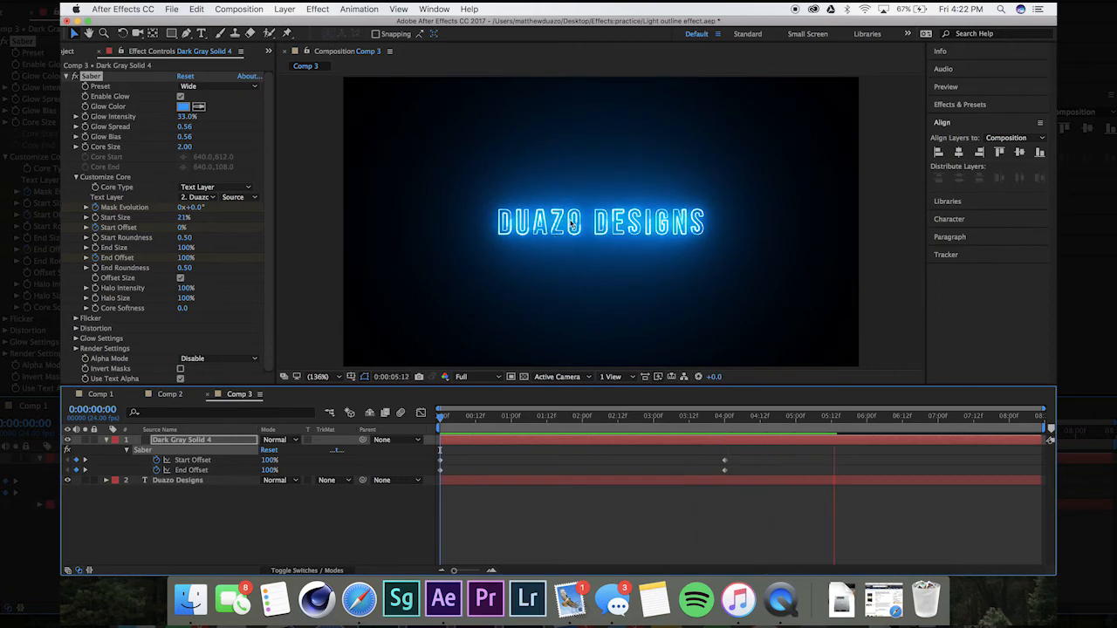
{"action": "key", "text": "space"}
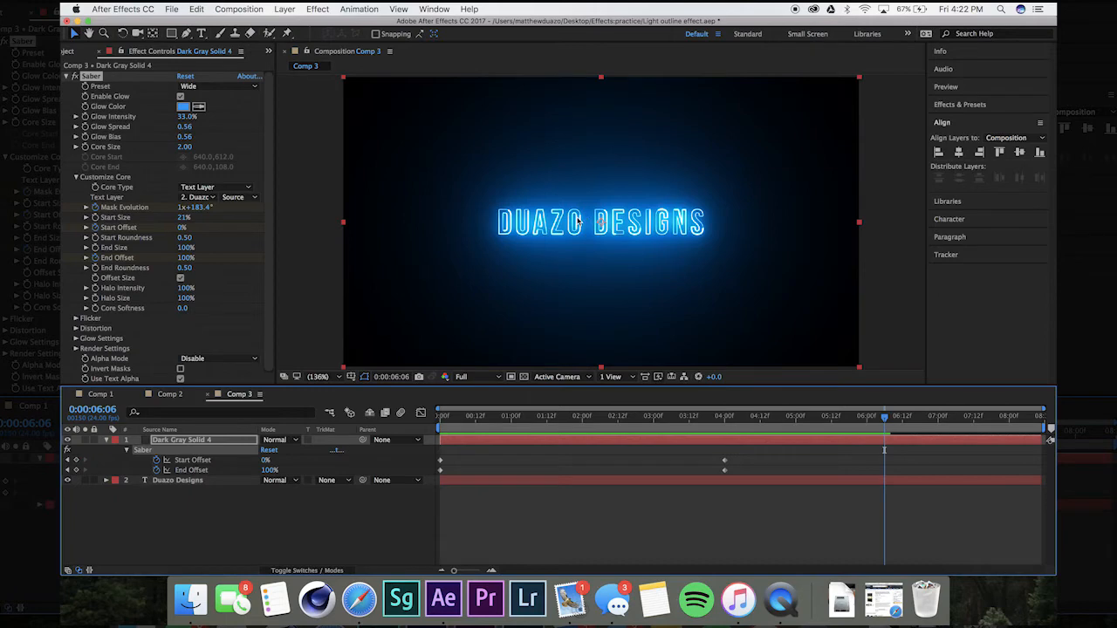
- Examine the glitch displacement in Comp 1 up to 0:00:01:16 and return to Comp 3
{"action": "left_click", "coordinate": [96, 394]}
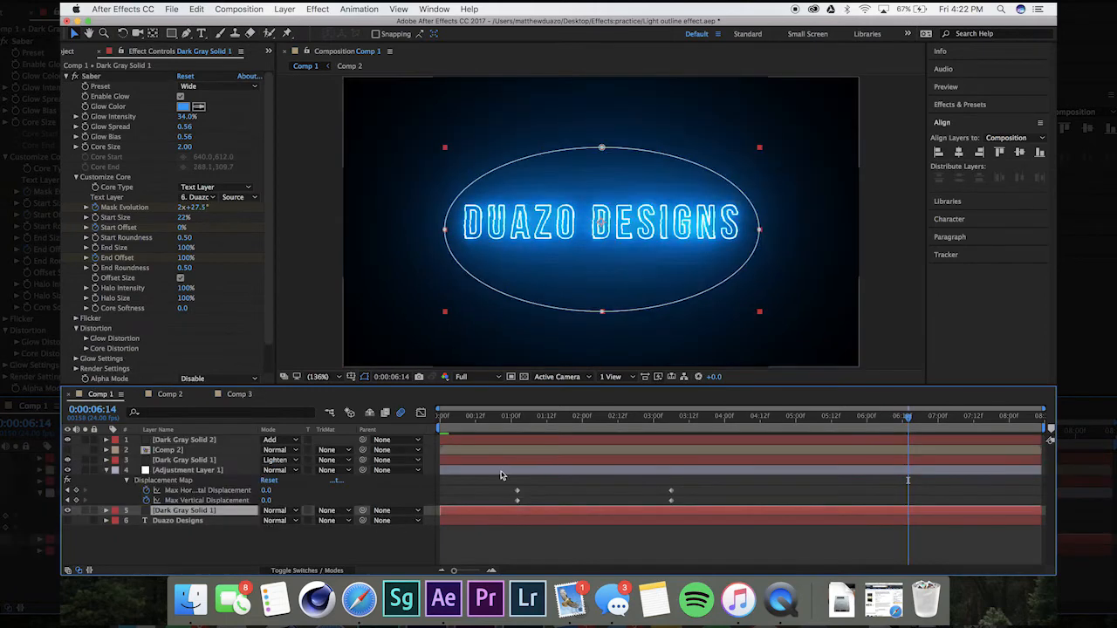
{"action": "left_click_drag", "start_coordinate": [511, 429], "coordinate": [558, 417]}
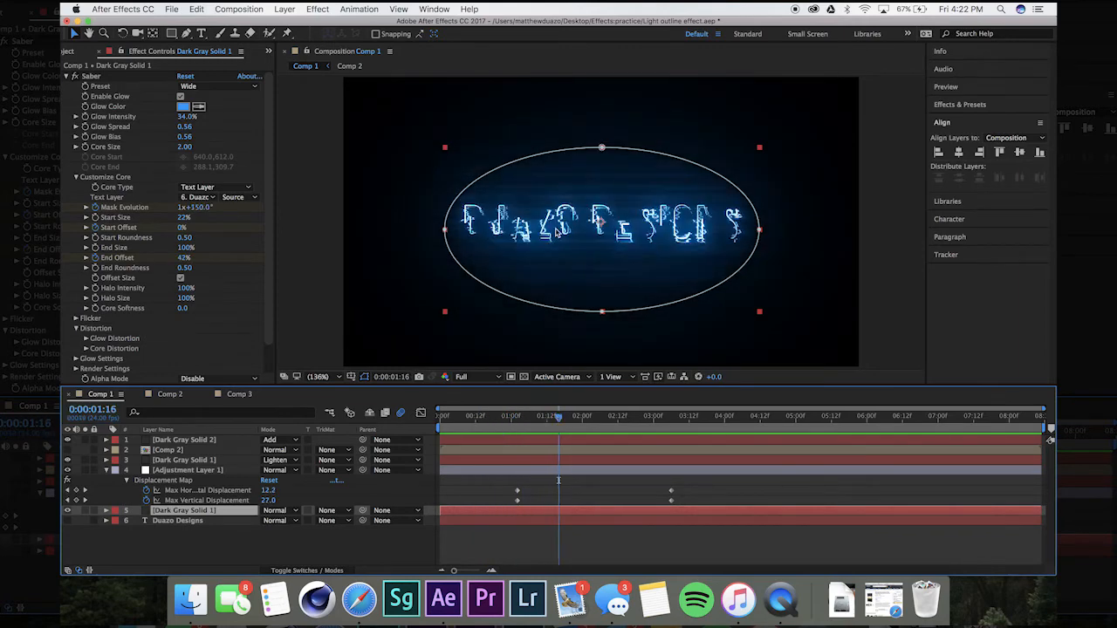
{"action": "left_click", "coordinate": [236, 393]}
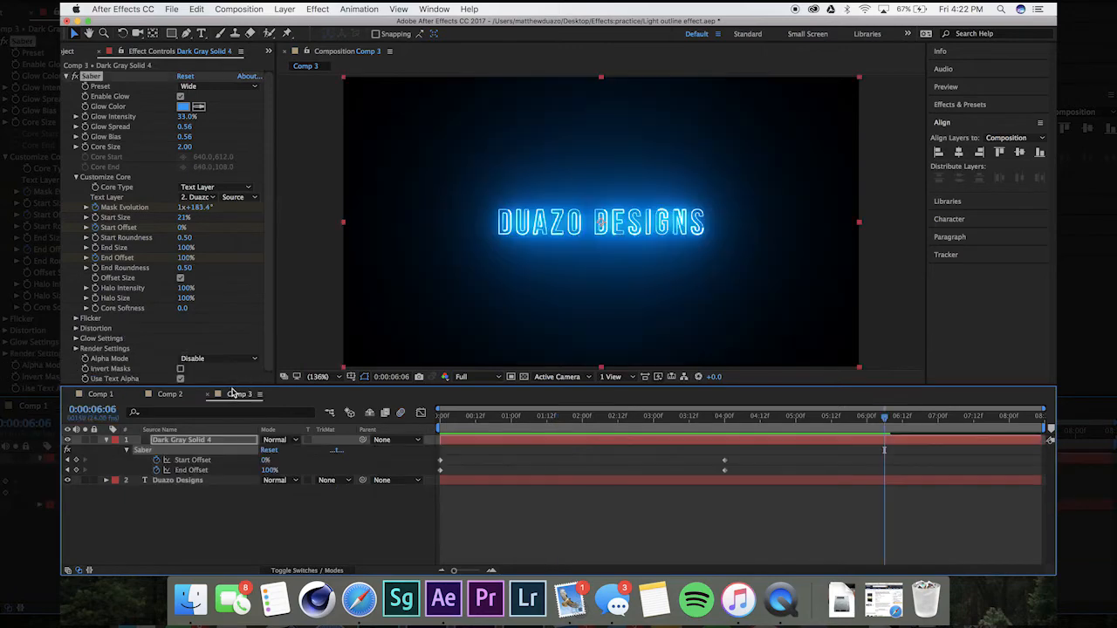
- Create a new 1280 × 720 composition, Comp 4, with a duration of 0:00:08:11 and add a comp-sized dark gray solid
{"action": "left_click", "coordinate": [206, 541]}
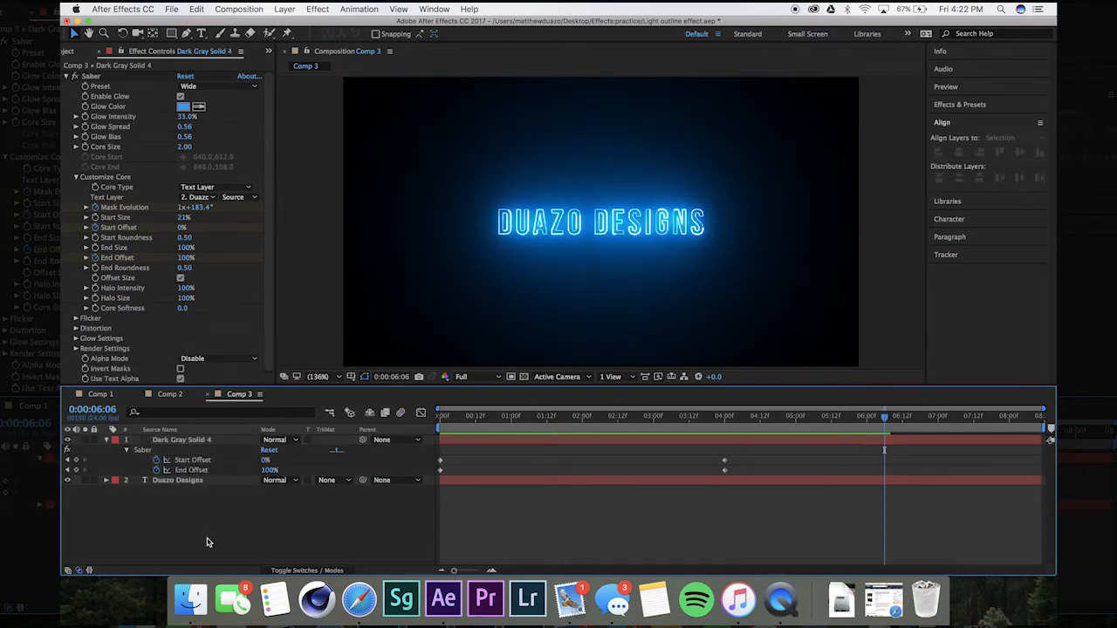
{"action": "left_click", "coordinate": [77, 50]}
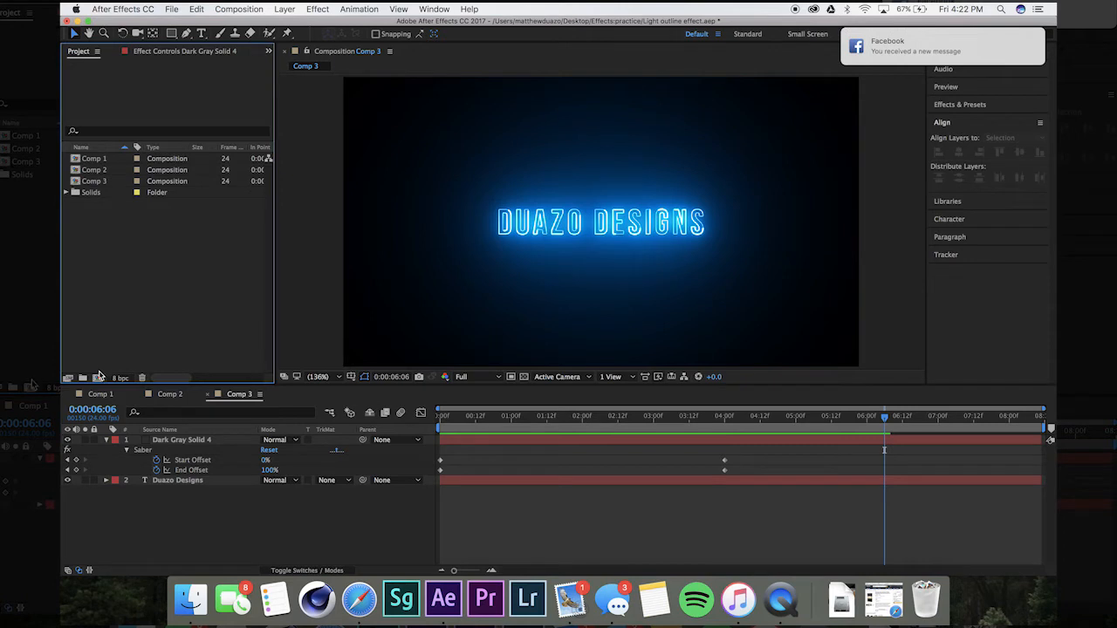
{"action": "key", "text": "super+o"}
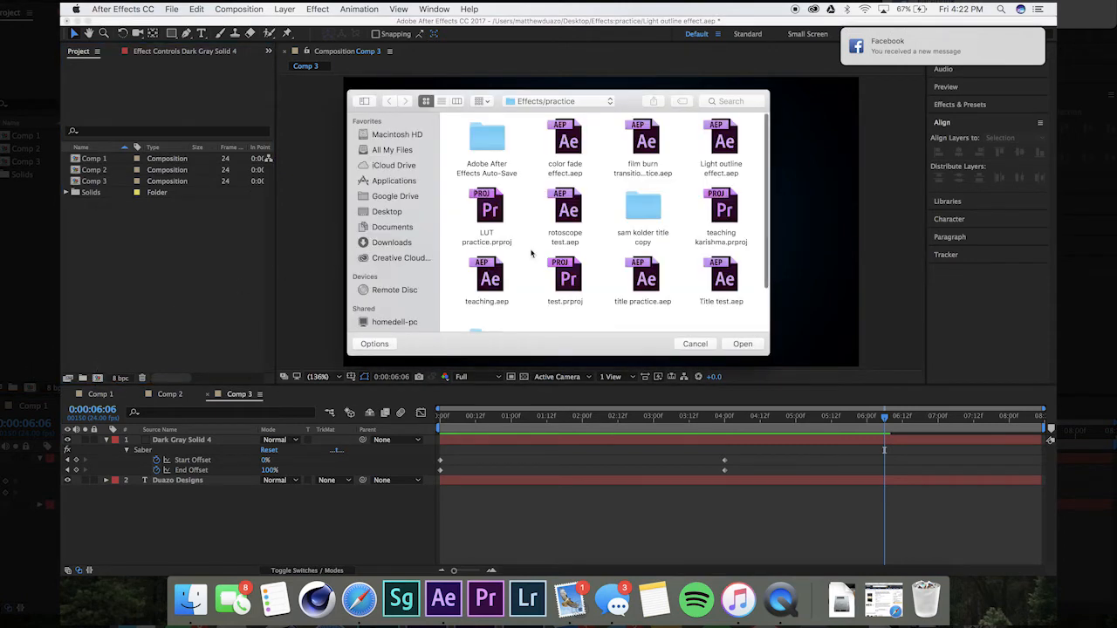
{"action": "left_click", "coordinate": [694, 343]}
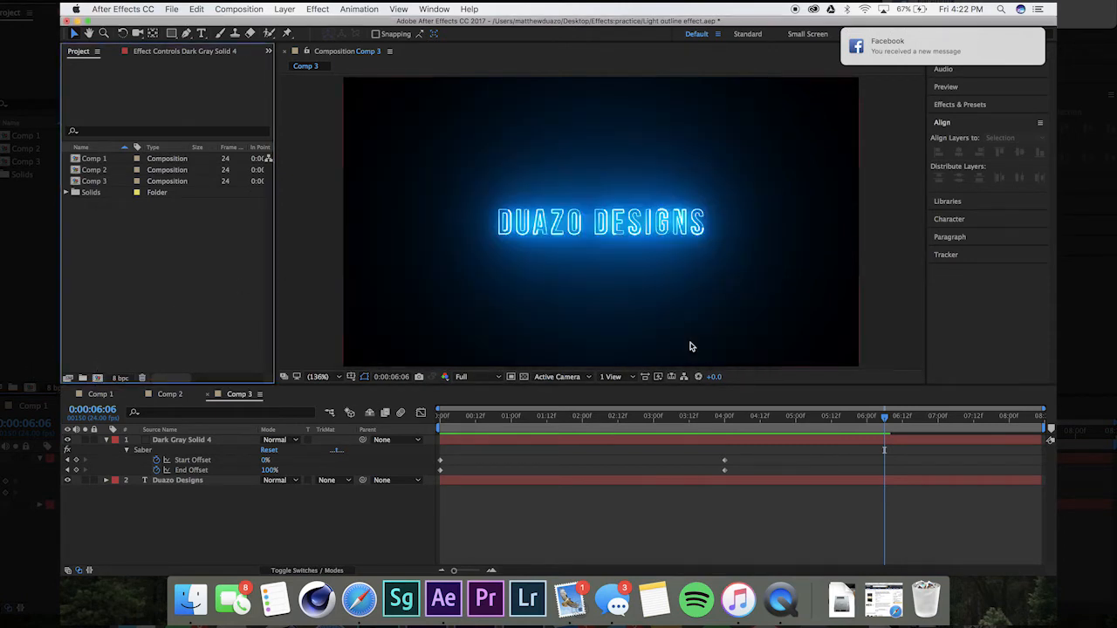
{"action": "left_click", "coordinate": [98, 378]}
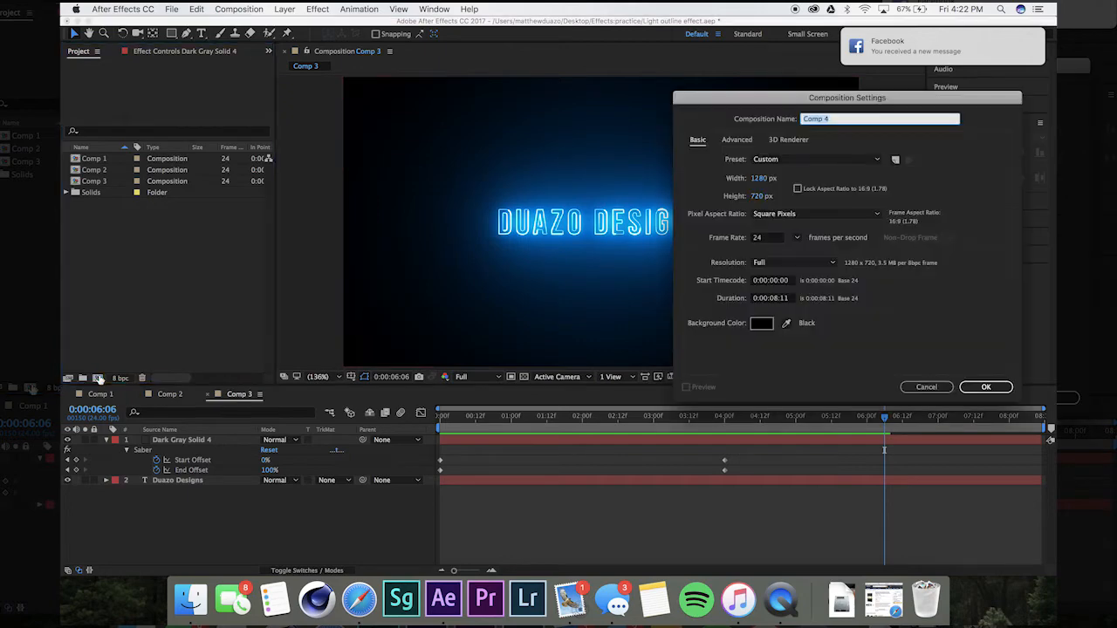
{"action": "left_click", "coordinate": [981, 387]}
{"action": "key", "text": "super+y"}
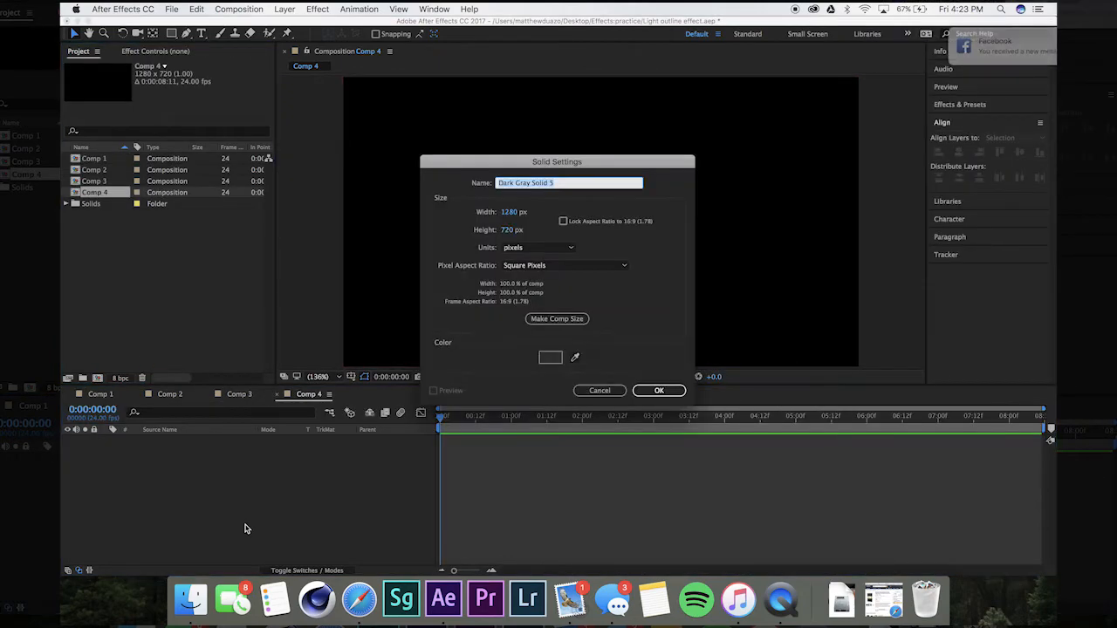
{"action": "key", "text": "Return"}
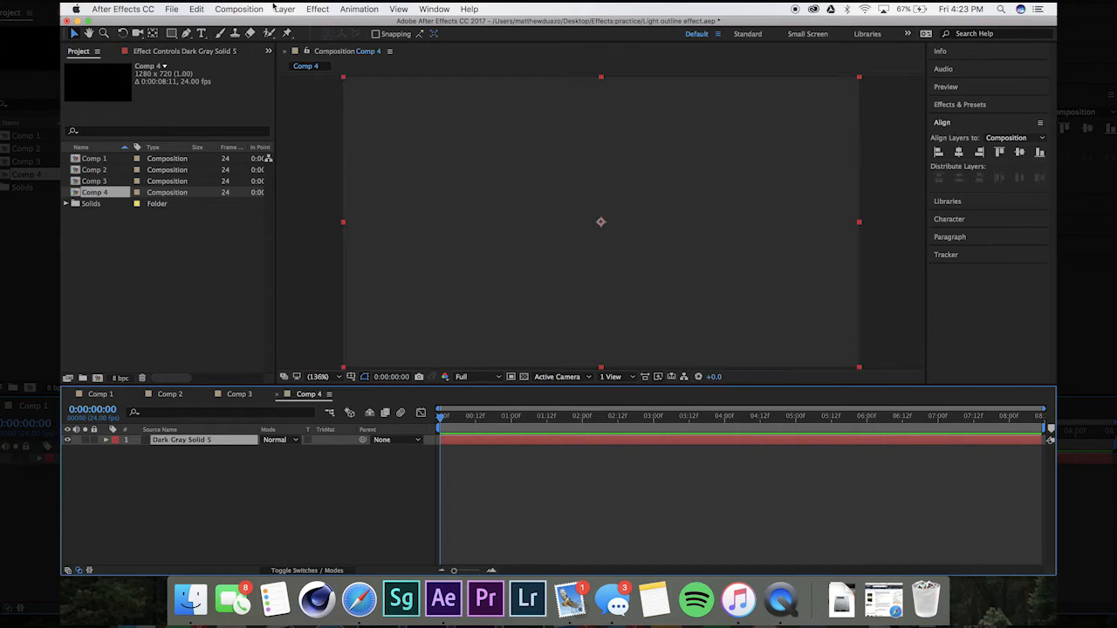
- Apply the Fractal Noise effect to the dark gray solid in Comp 4 and set its Noise Type to Block
{"action": "left_click", "coordinate": [317, 9]}
{"action": "left_click", "coordinate": [986, 98]}
{"action": "left_click", "coordinate": [983, 106]}
{"action": "left_click", "coordinate": [986, 120]}
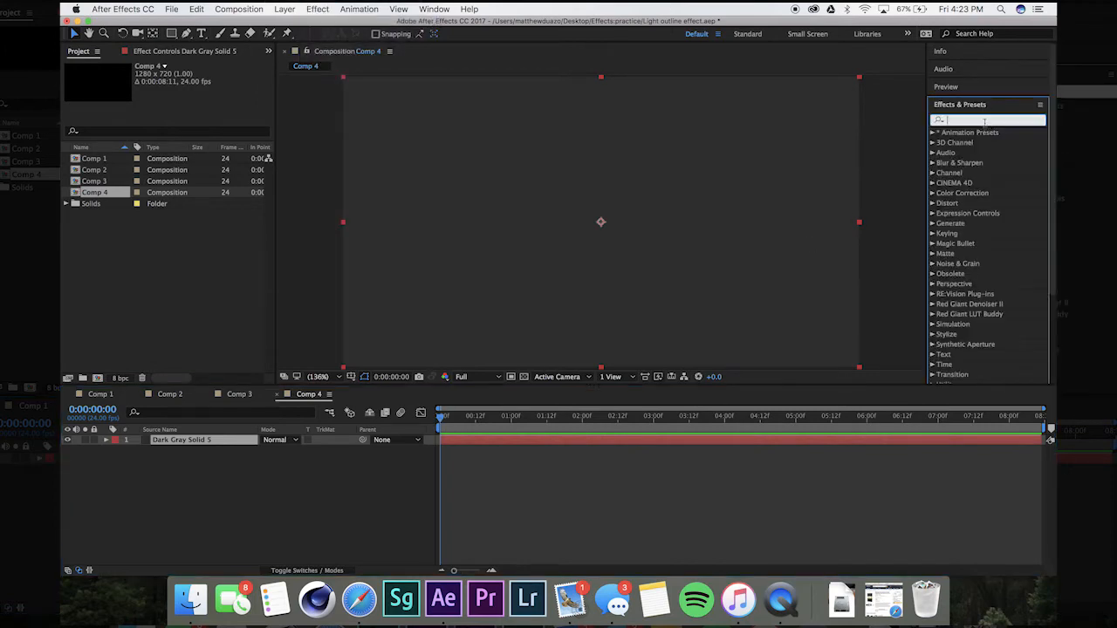
{"action": "type", "text": "frac"}
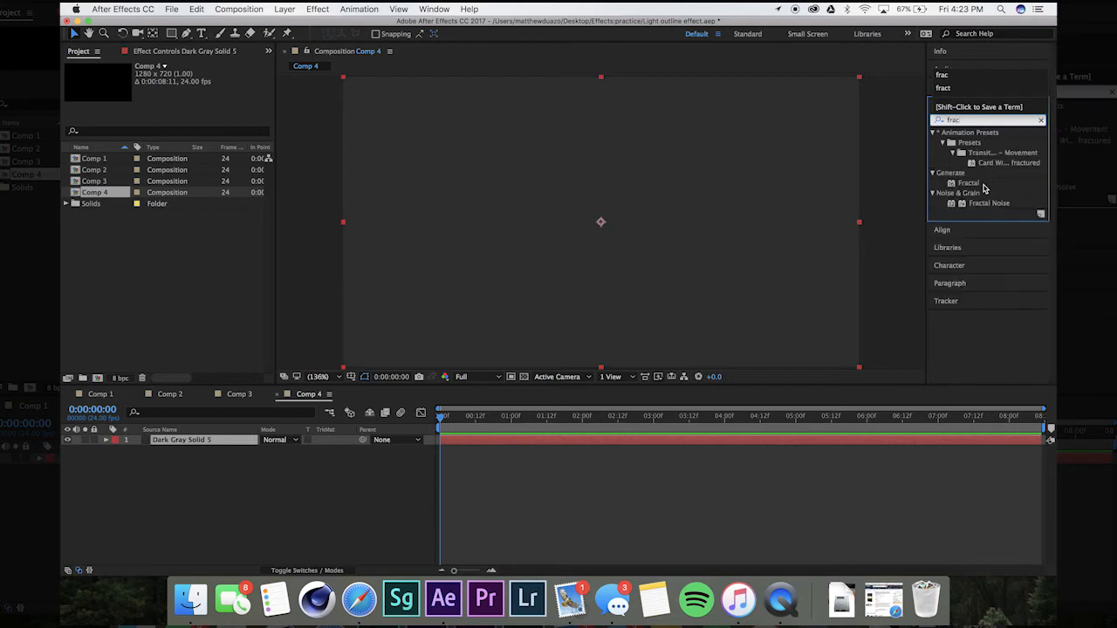
{"action": "double_click", "coordinate": [951, 203]}
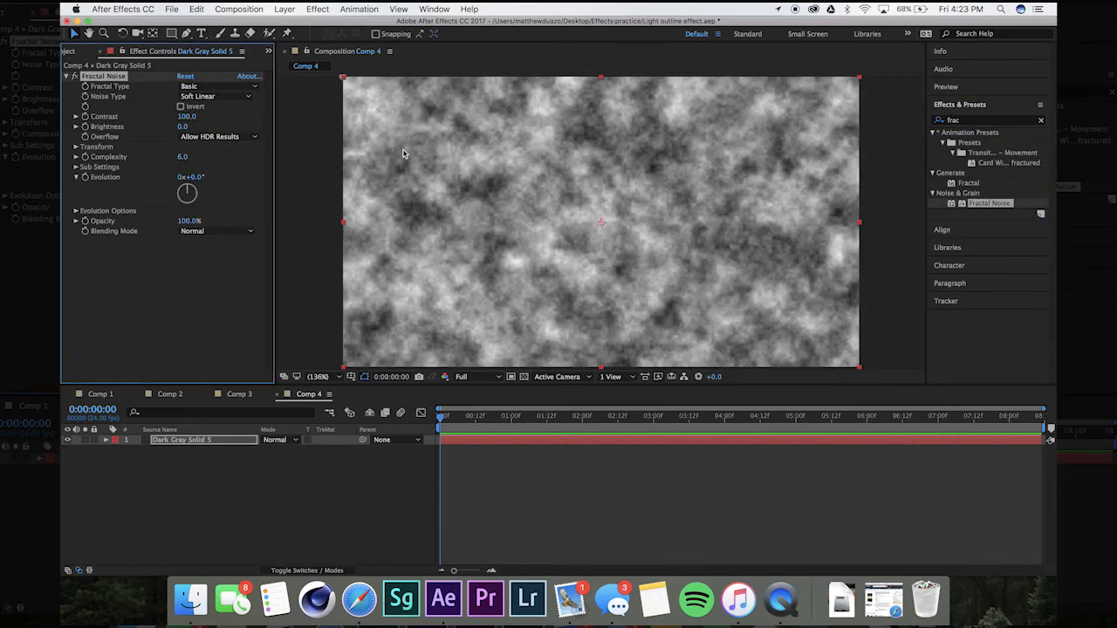
{"action": "left_click", "coordinate": [227, 96]}
{"action": "left_click", "coordinate": [203, 106]}
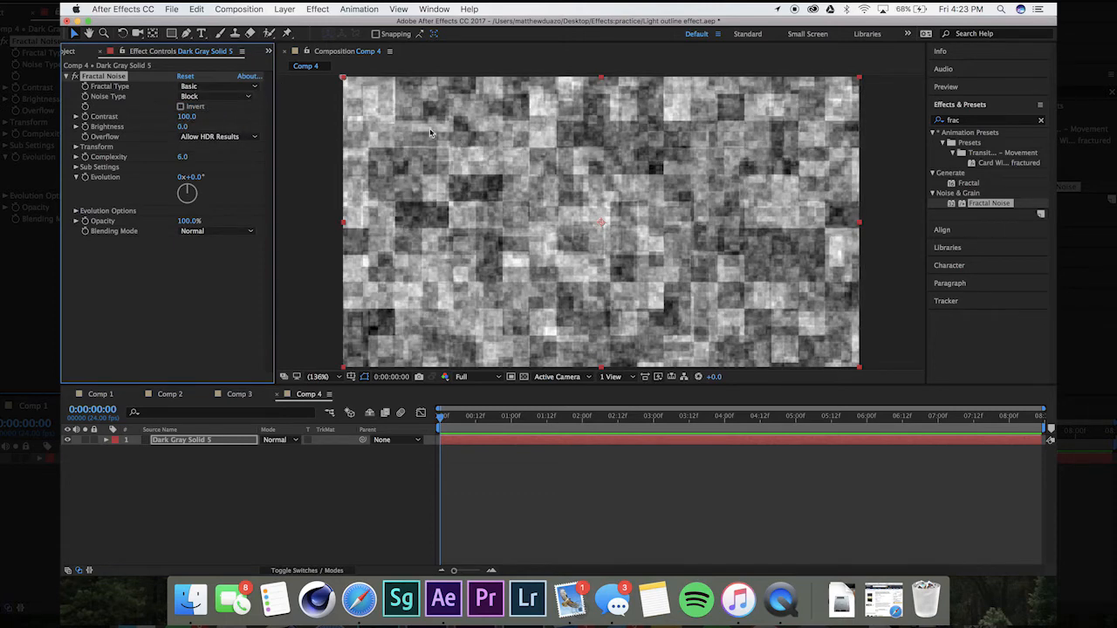
- Disable Uniform Scaling for the fractal noise and set Scale Width to 600 and Scale Height to 10
{"action": "left_click", "coordinate": [76, 147]}
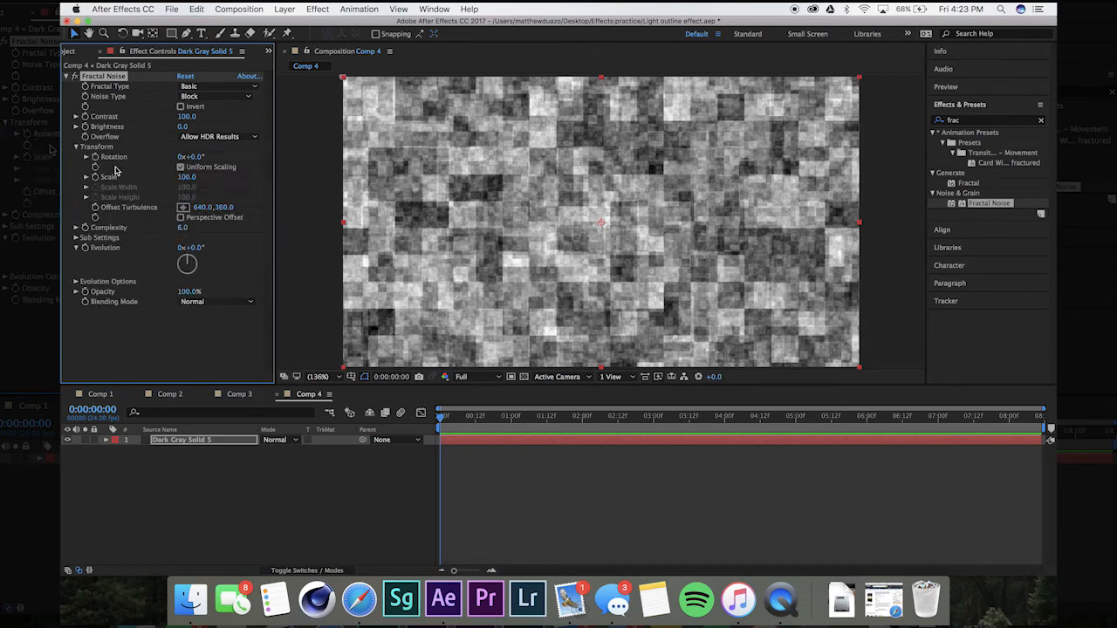
{"action": "left_click", "coordinate": [181, 167]}
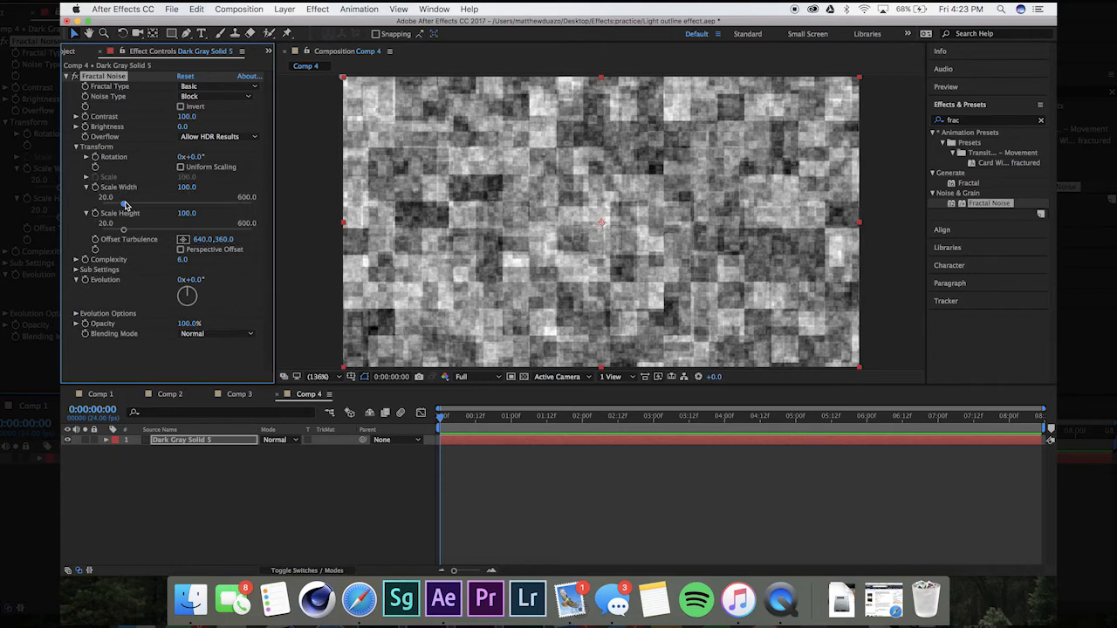
{"action": "left_click_drag", "start_coordinate": [283, 235], "coordinate": [299, 235]}
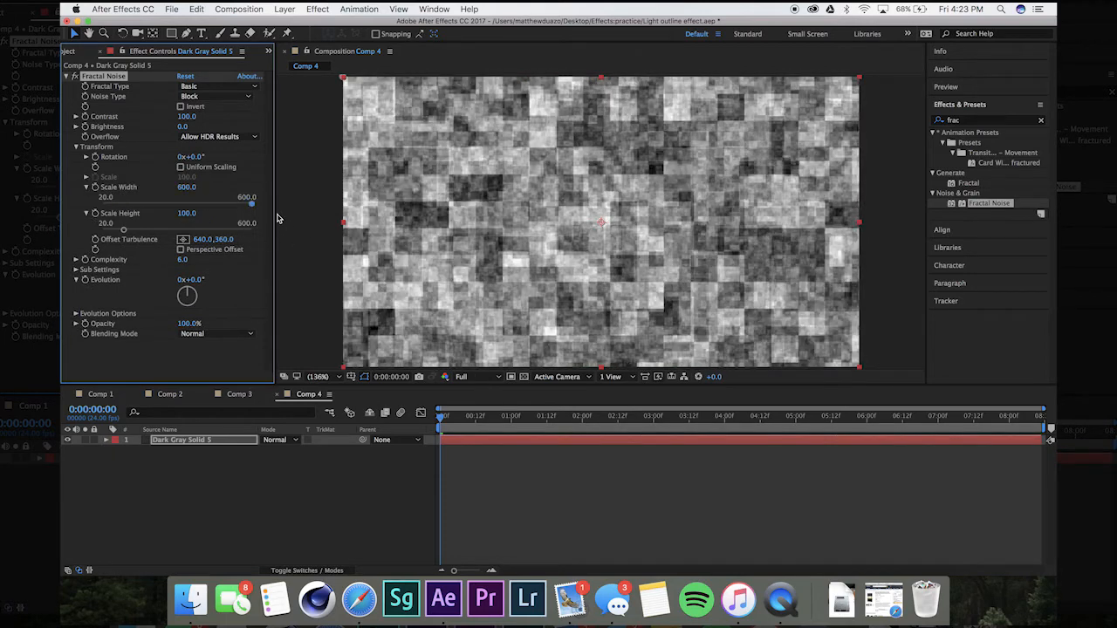
{"action": "left_click", "coordinate": [187, 213]}
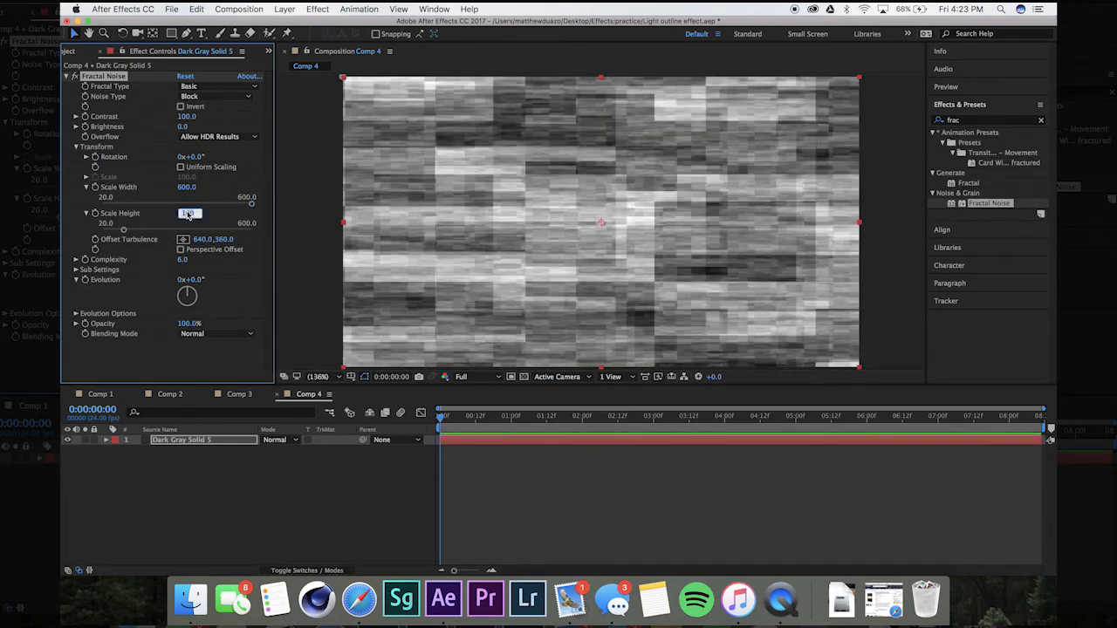
{"action": "type", "text": "10"}
{"action": "key", "text": "Return"}
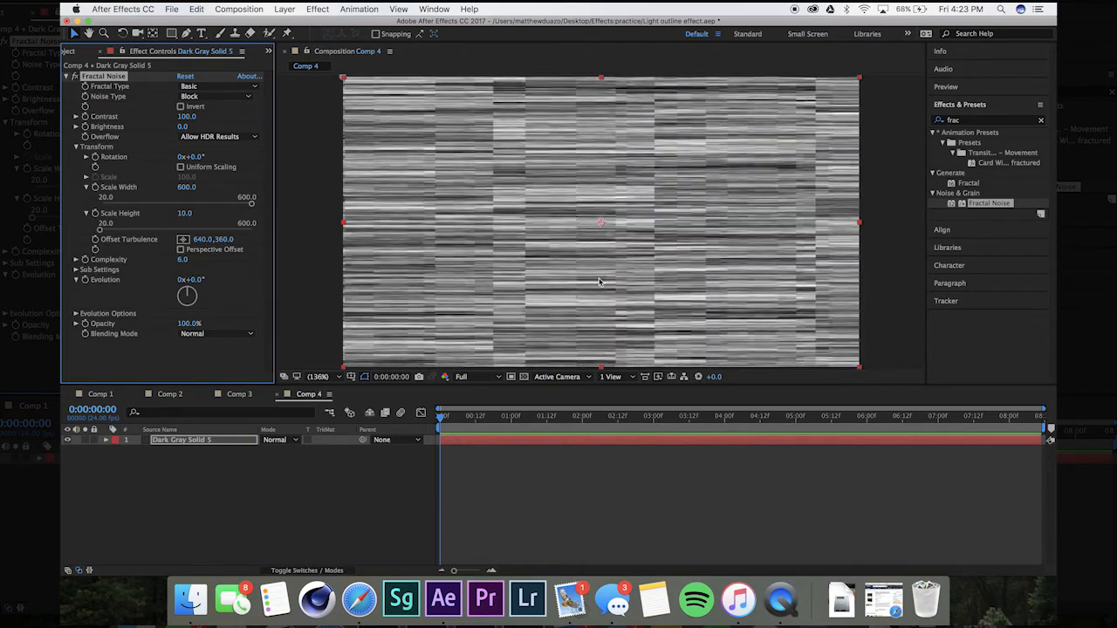
- Enable keyframing for the noise's Evolution at 0:00:00:00 and set it to 41 revolutions at 0:00:03:22
{"action": "left_click", "coordinate": [440, 419]}
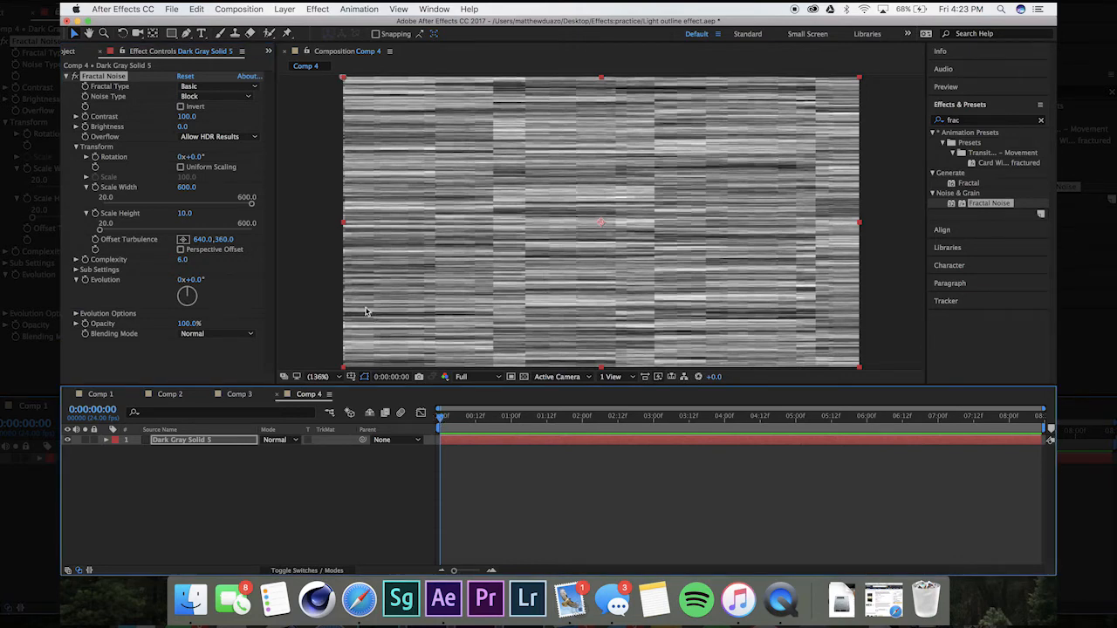
{"action": "left_click", "coordinate": [86, 281]}
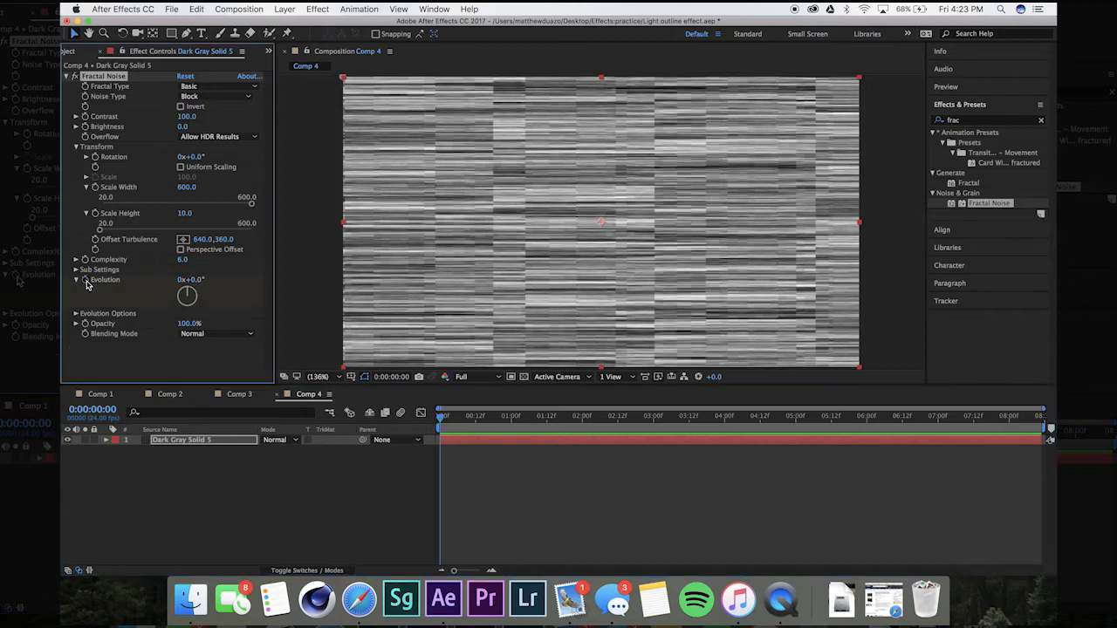
{"action": "left_click", "coordinate": [1039, 417]}
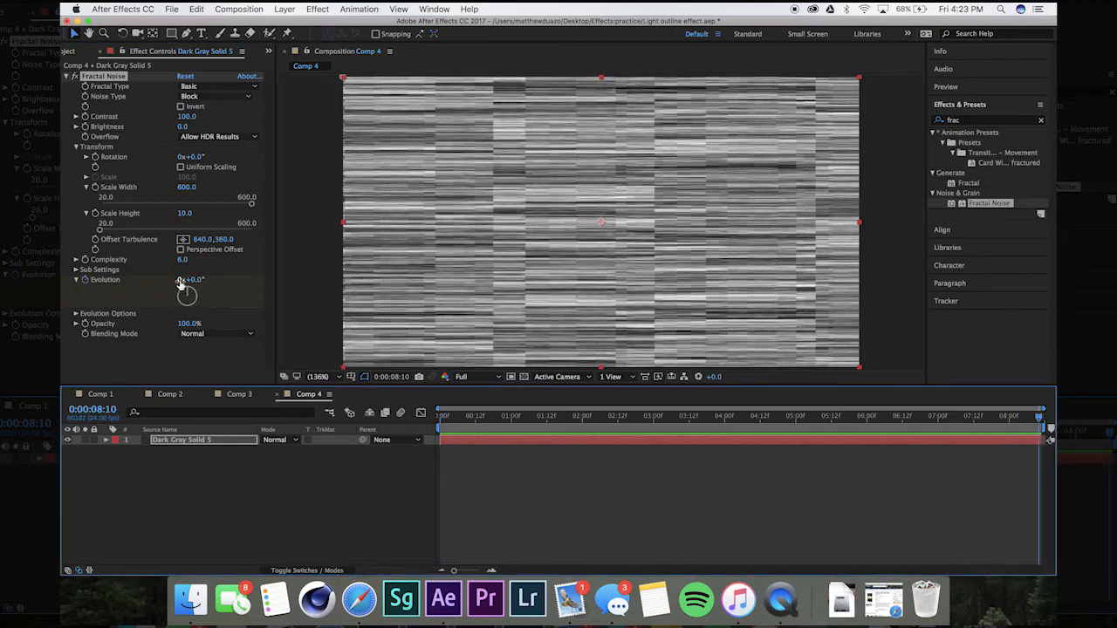
{"action": "left_click", "coordinate": [720, 417]}
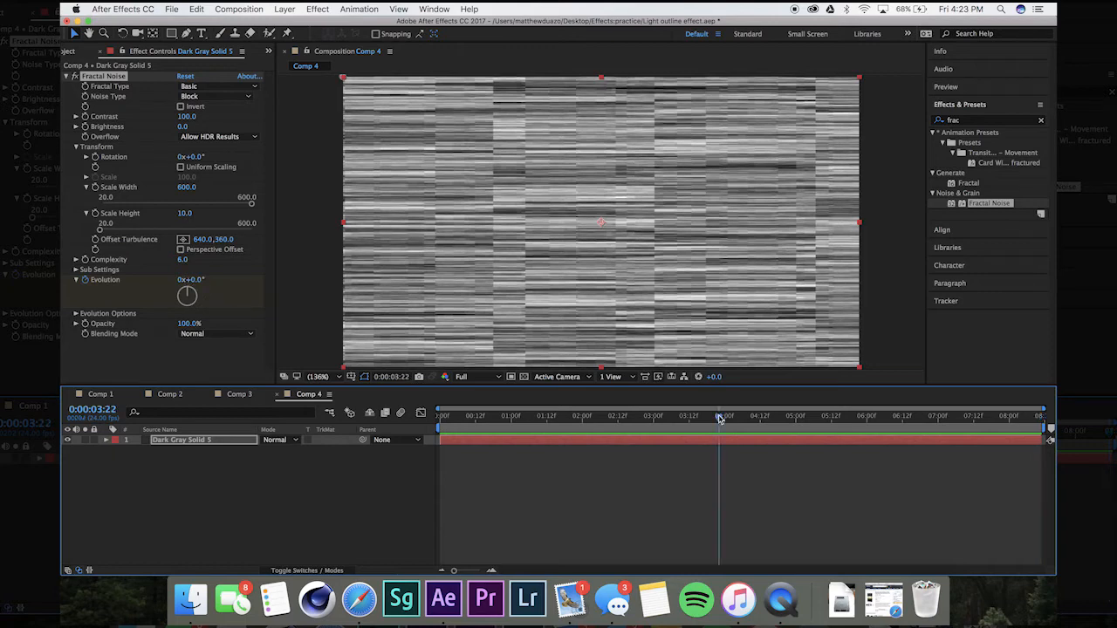
{"action": "left_click", "coordinate": [179, 280]}
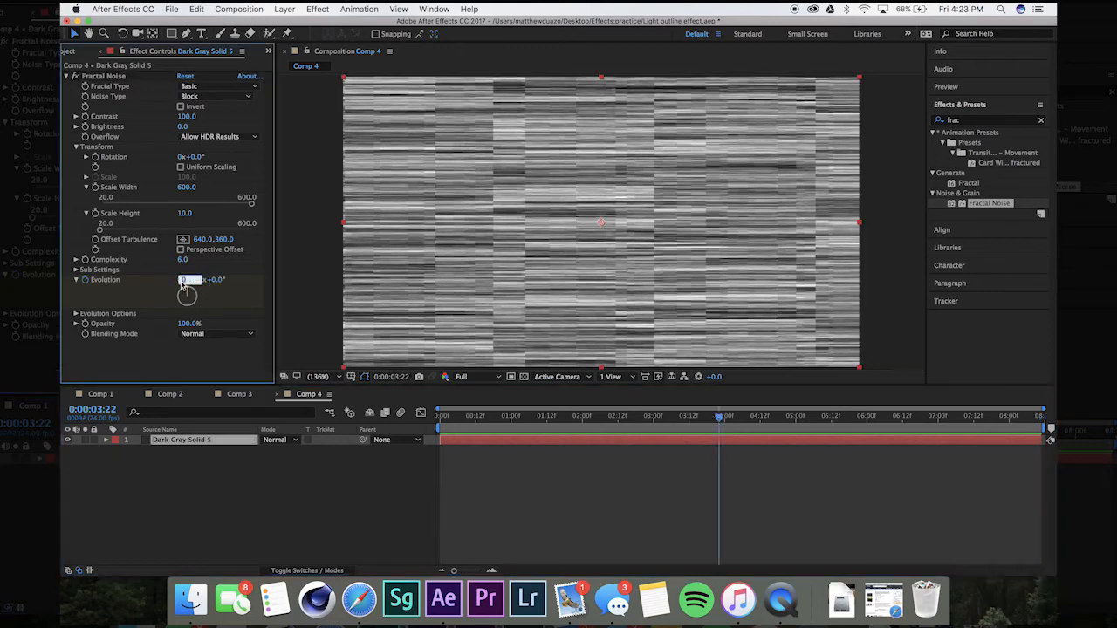
{"action": "type", "text": "41"}
- Set the noise's Evolution to 120 revolutions at 0:00:08:10 and preview the animation from the beginning
{"action": "left_click", "coordinate": [1040, 418]}
{"action": "left_click", "coordinate": [182, 281]}
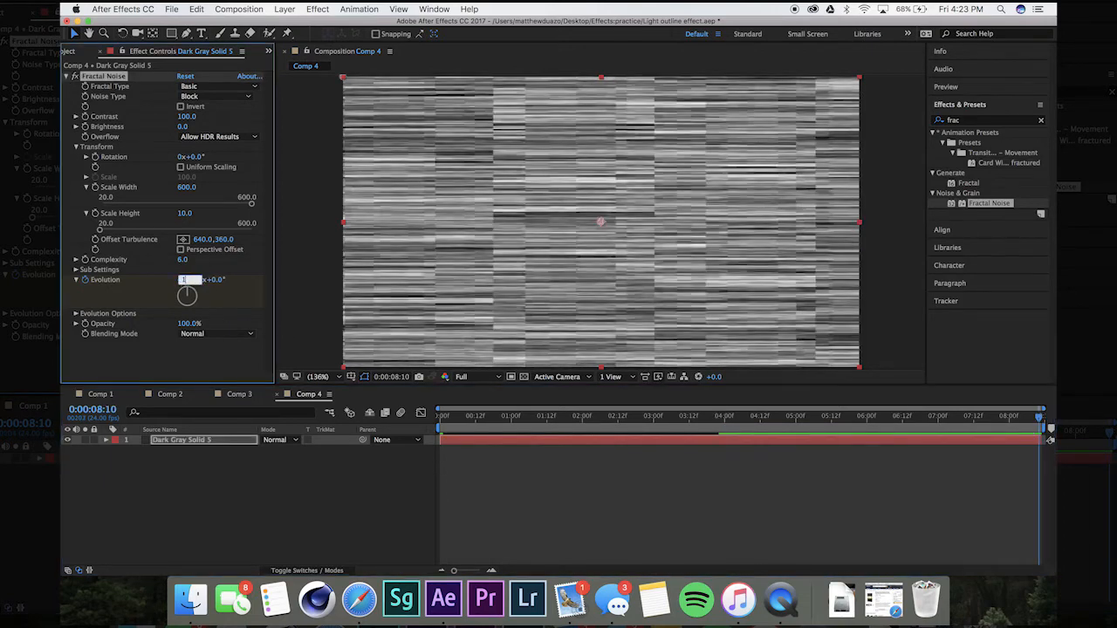
{"action": "type", "text": "120"}
{"action": "key", "text": "Return"}
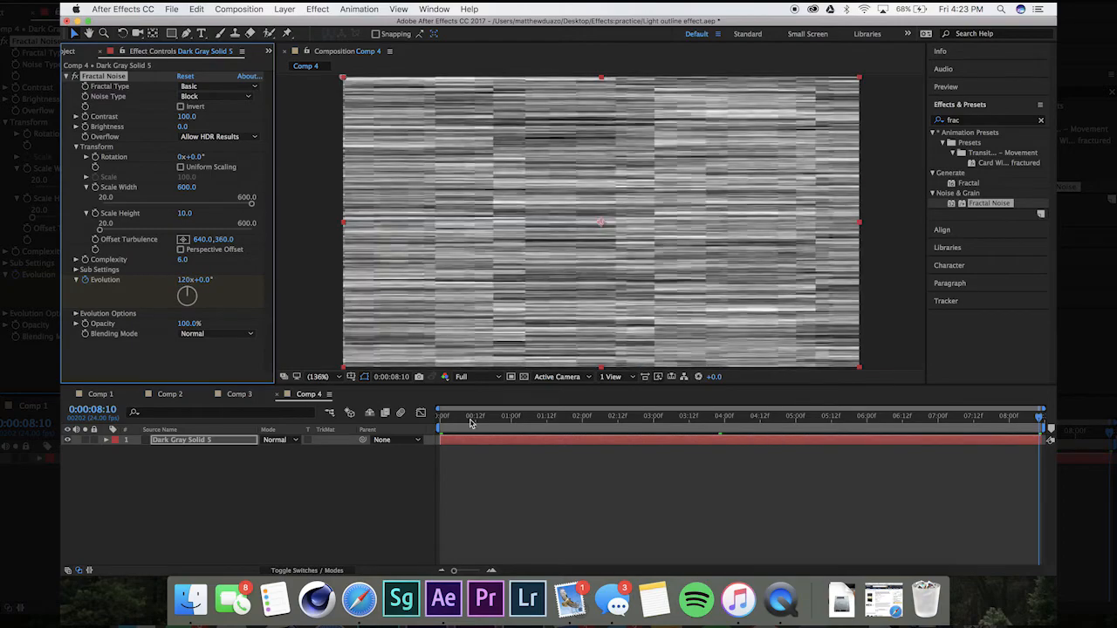
{"action": "key", "text": "space"}
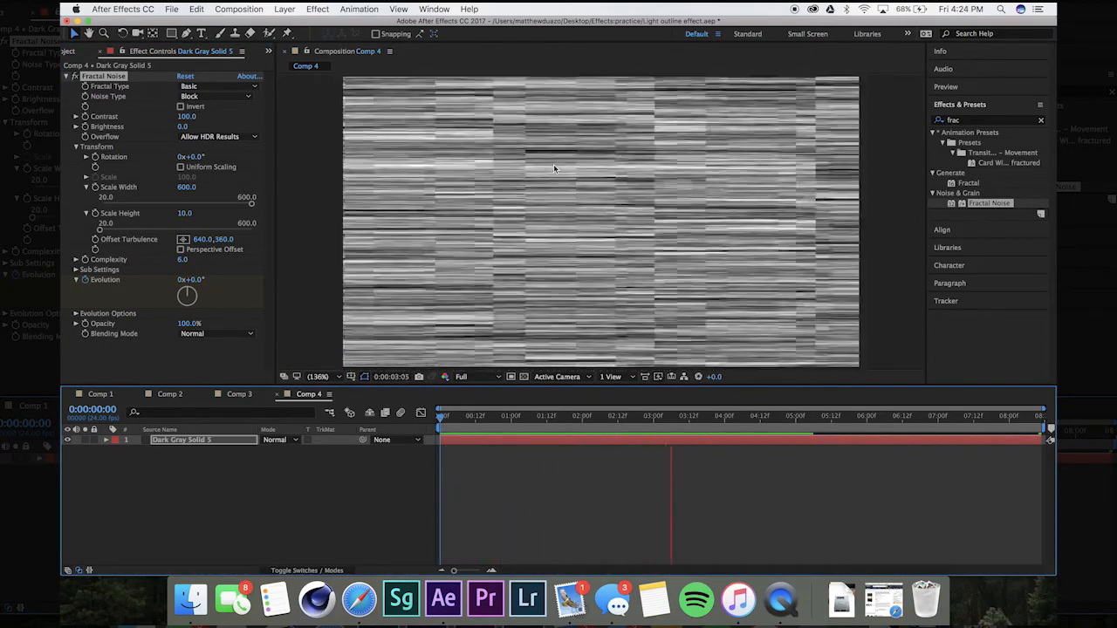
{"action": "key", "text": "space"}
{"action": "left_click", "coordinate": [221, 356]}
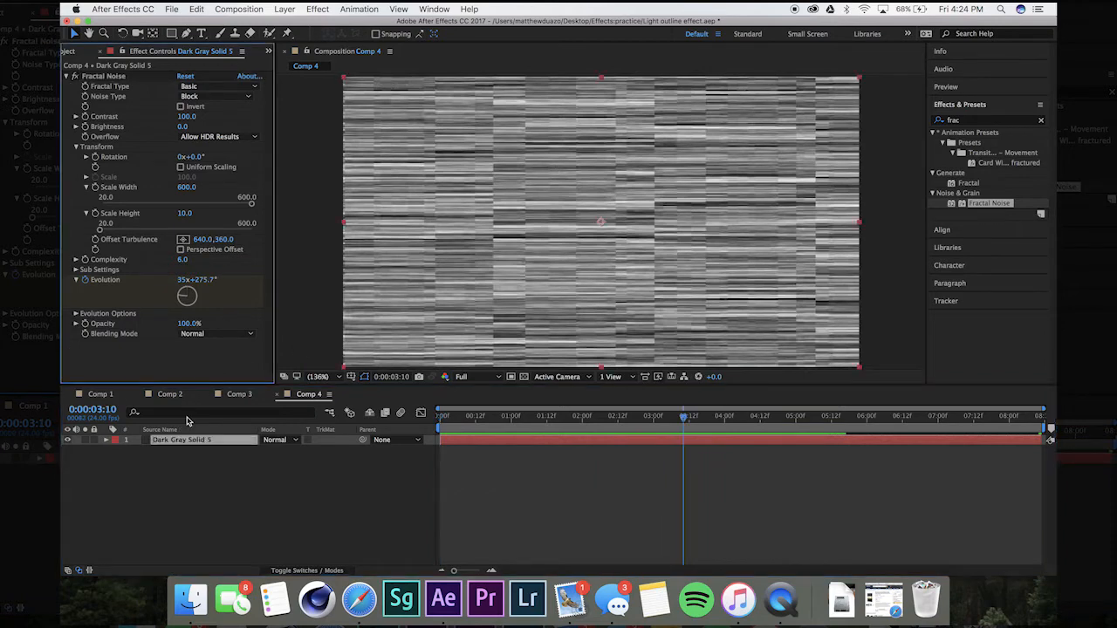
- Check the layer setup in Comp 1, then insert Comp 4 into Comp 3 as the top layer
{"action": "left_click", "coordinate": [97, 394]}
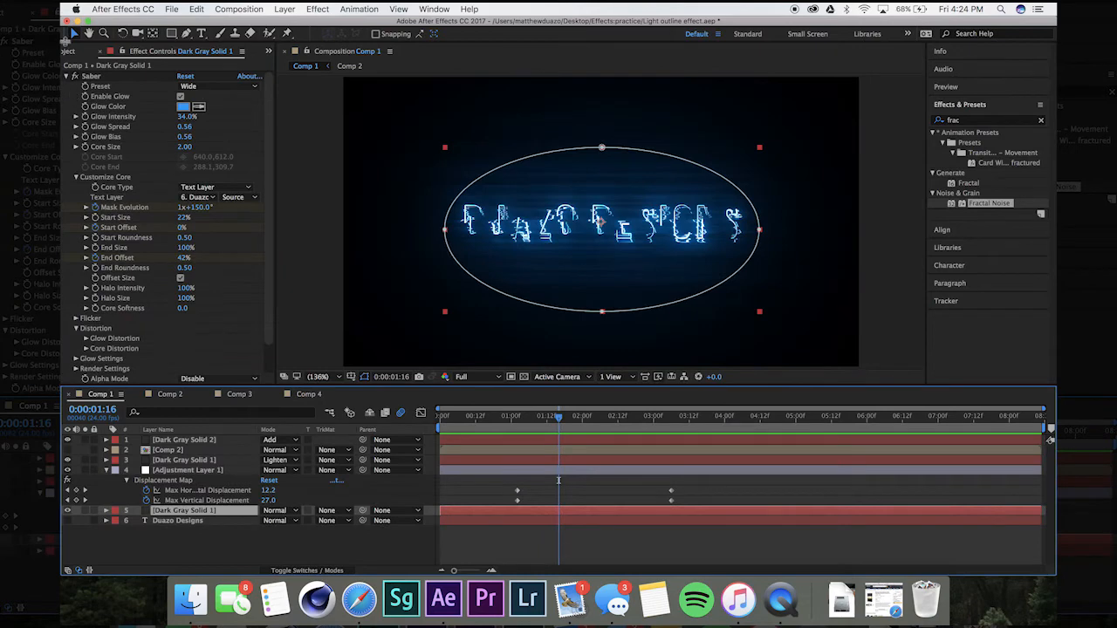
{"action": "left_click", "coordinate": [71, 52]}
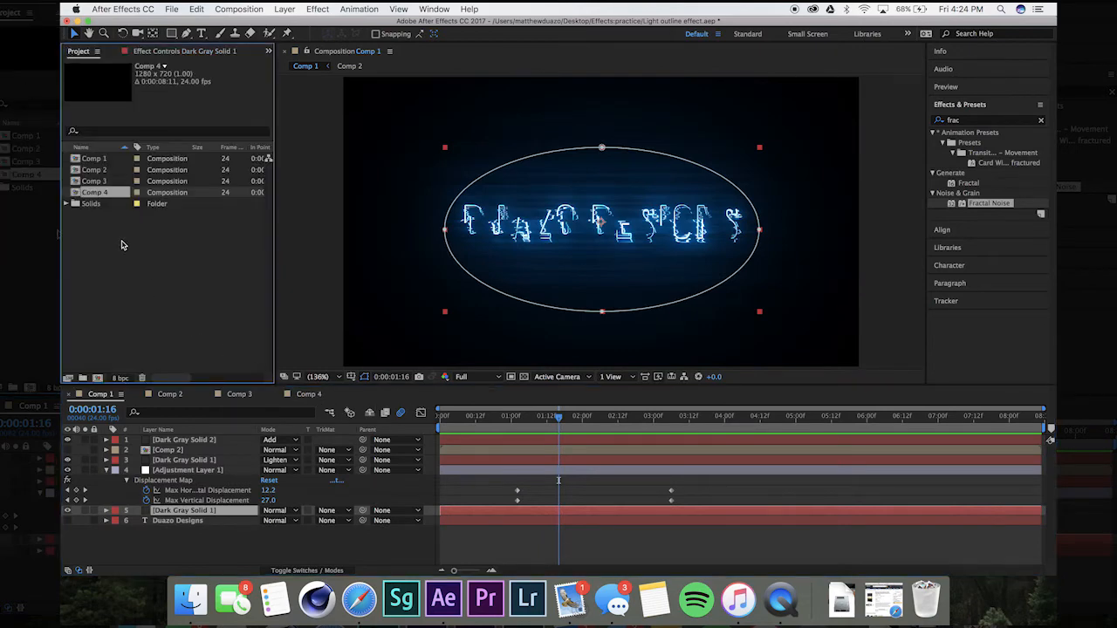
{"action": "left_click", "coordinate": [239, 393]}
{"action": "left_click_drag", "start_coordinate": [108, 193], "coordinate": [206, 440]}
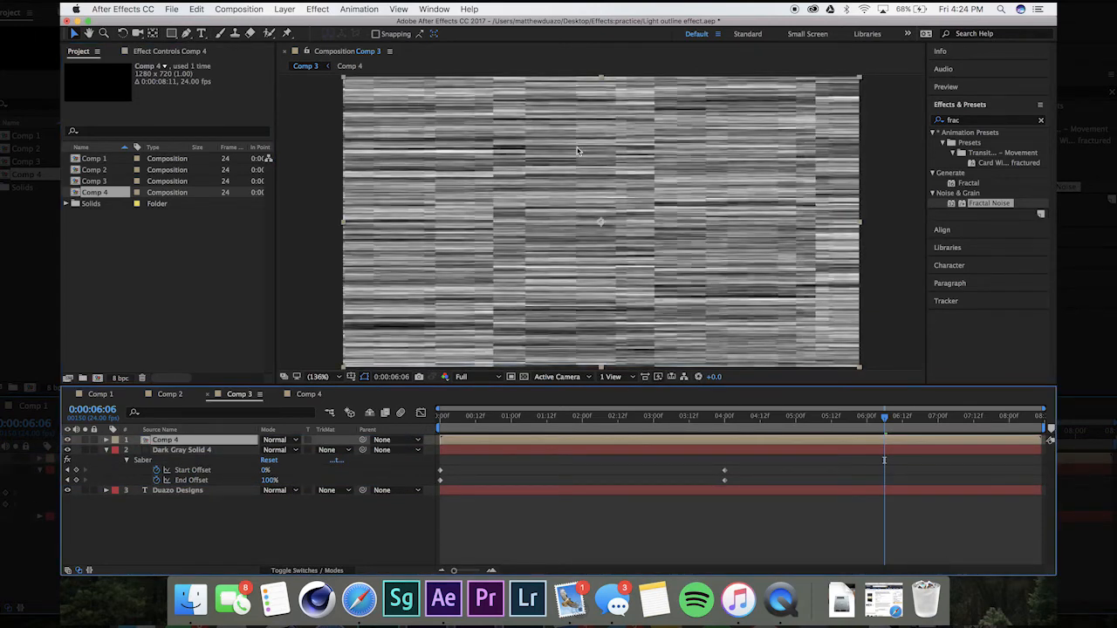
- Duplicate the Comp 4 layer in Comp 3 and hide the lower copy
{"action": "left_click", "coordinate": [302, 449]}
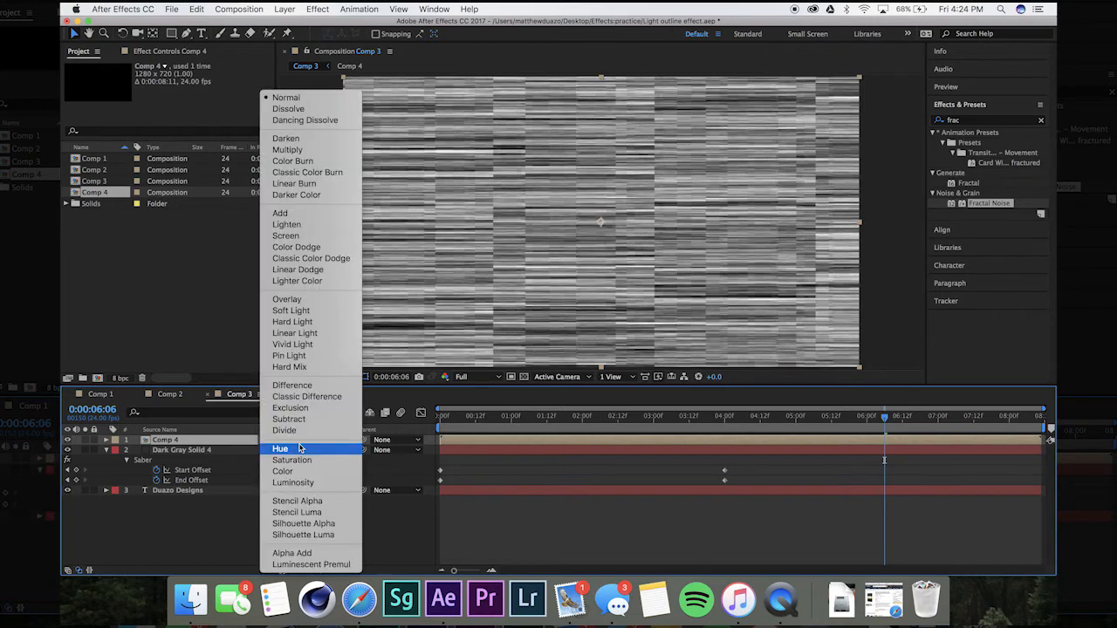
{"action": "left_click", "coordinate": [188, 446]}
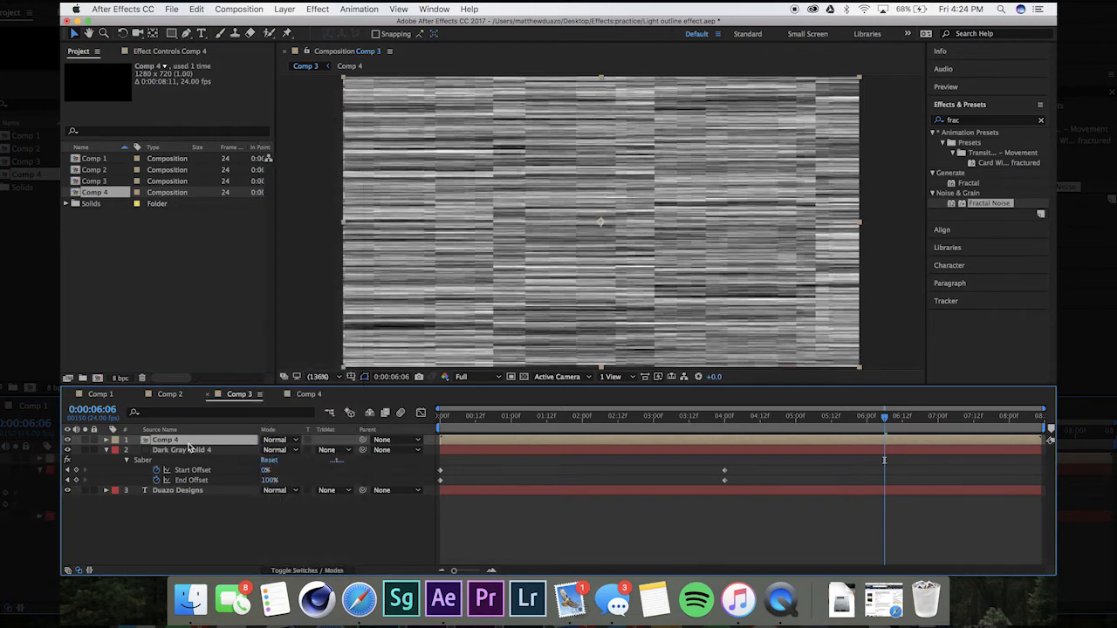
{"action": "key", "text": "super+d"}
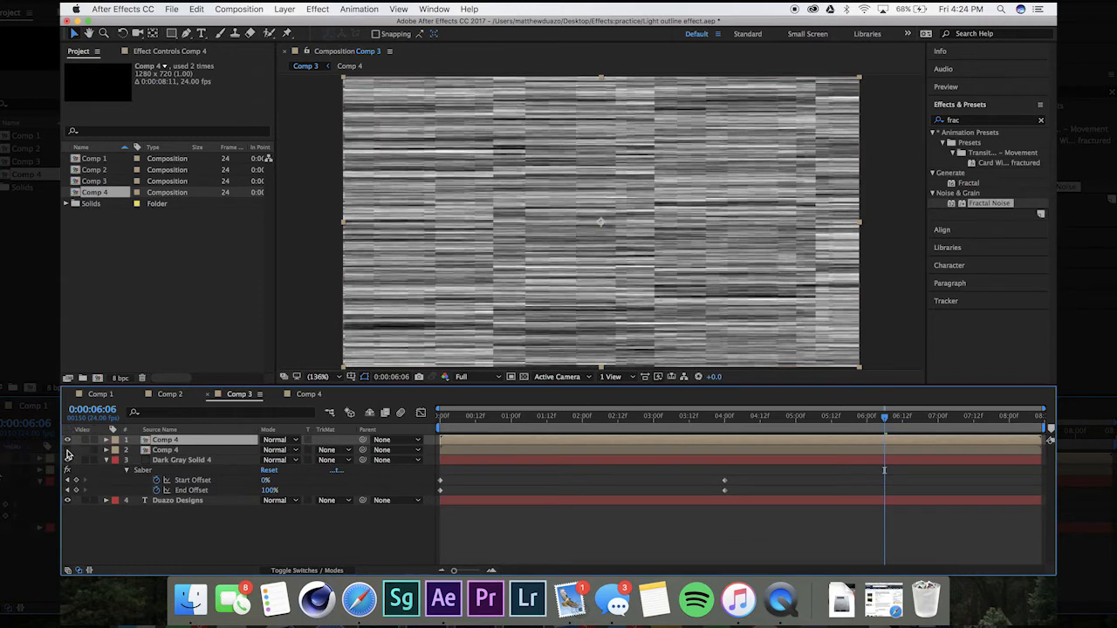
- Set the upper Comp 4 layer's blending mode to Overlay and its Opacity to 7%
{"action": "left_click", "coordinate": [277, 440]}
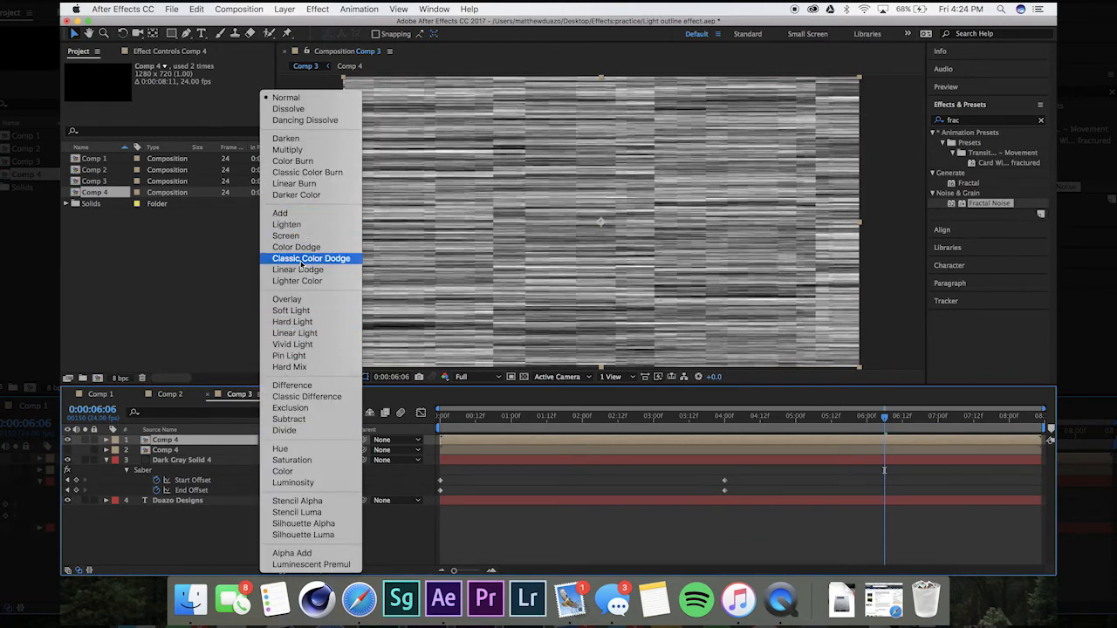
{"action": "left_click", "coordinate": [295, 300]}
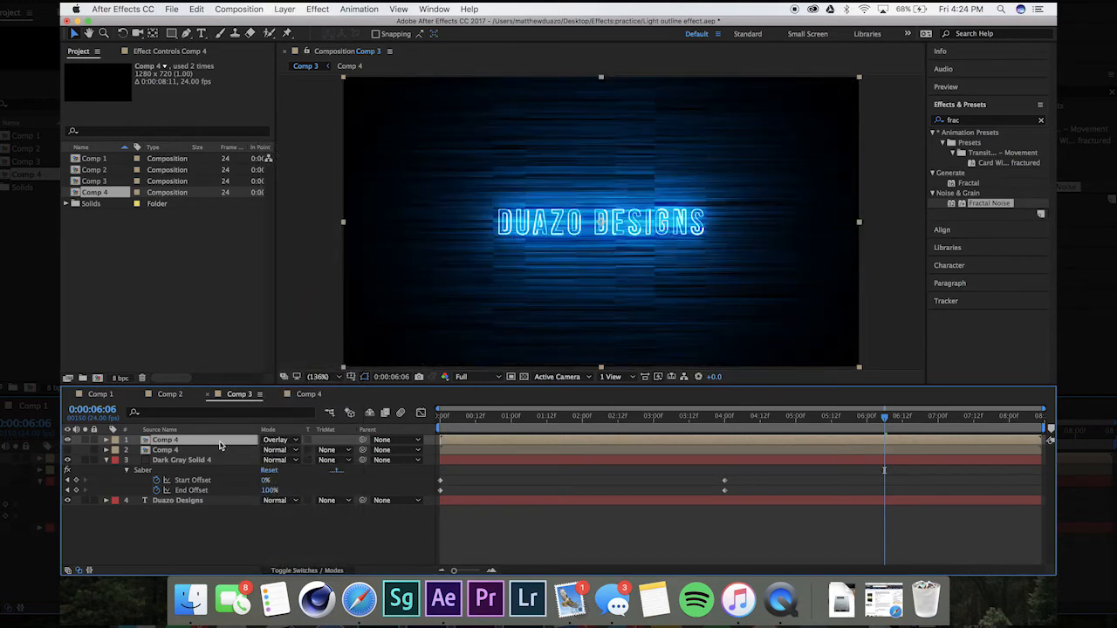
{"action": "left_click", "coordinate": [106, 440]}
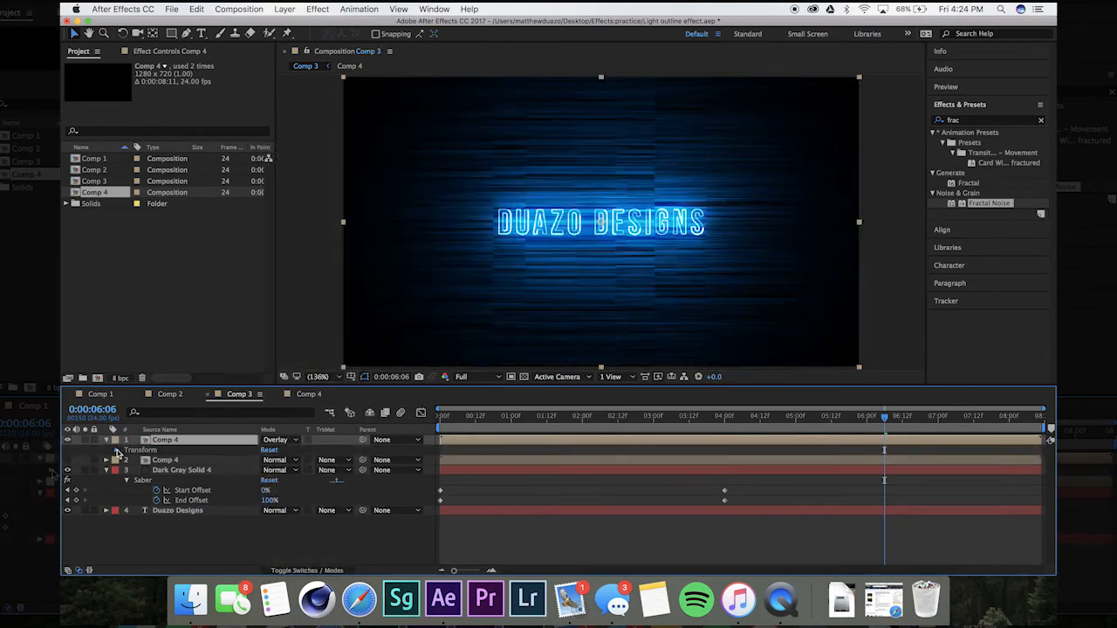
{"action": "left_click", "coordinate": [116, 450]}
{"action": "left_click_drag", "start_coordinate": [267, 504], "coordinate": [213, 504]}
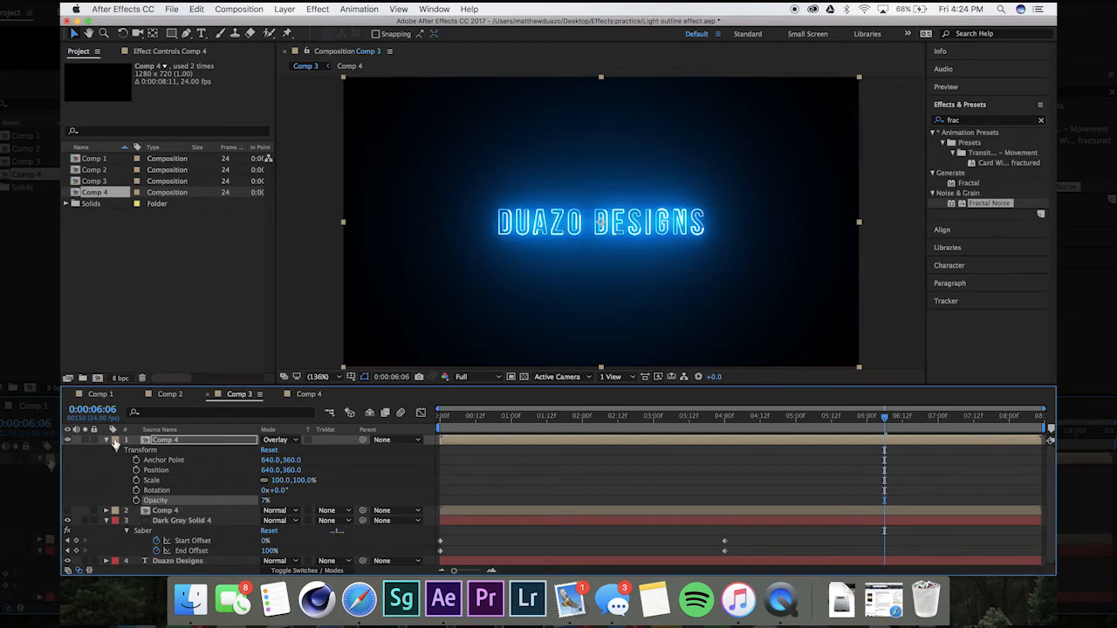
- Raise the upper Comp 4 layer's Opacity to 12% and collapse its properties
{"action": "left_click", "coordinate": [107, 440]}
{"action": "left_click", "coordinate": [189, 443]}
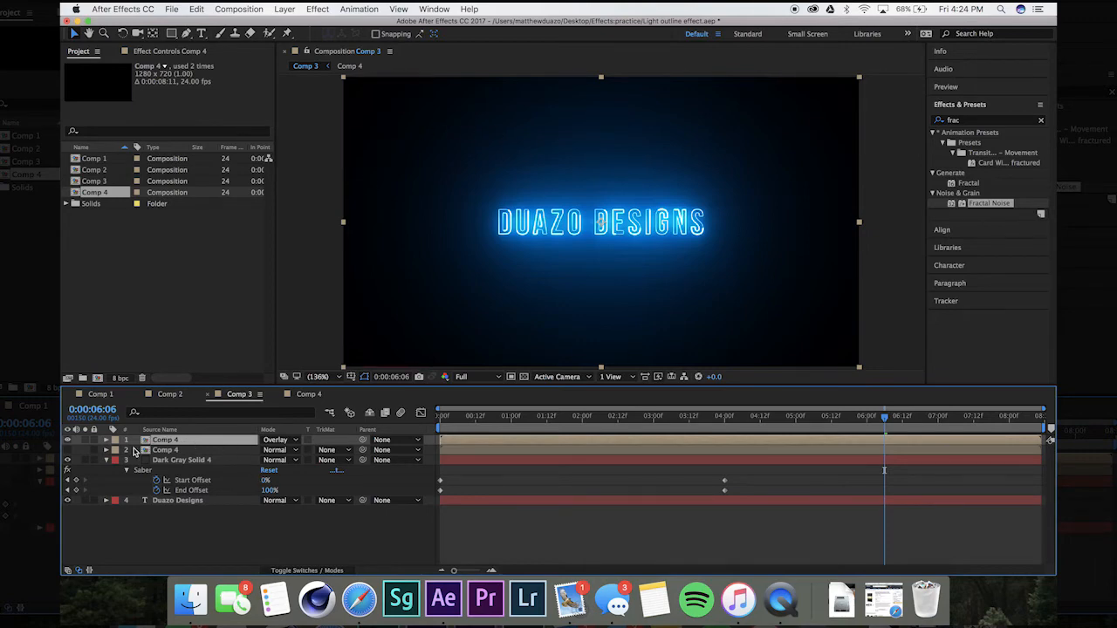
{"action": "left_click", "coordinate": [106, 439]}
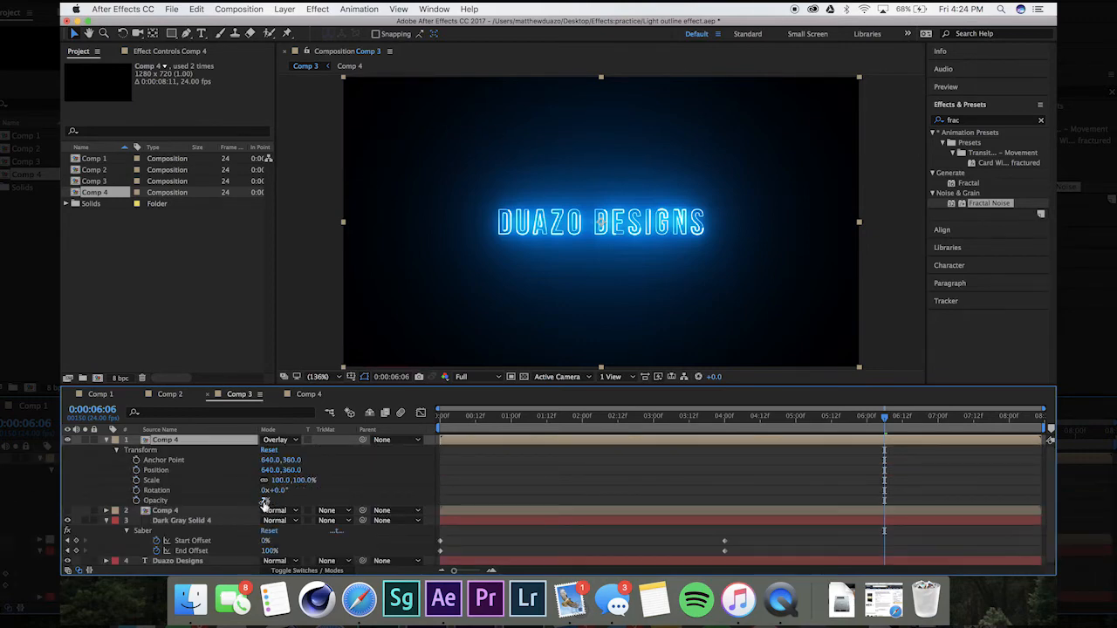
{"action": "left_click", "coordinate": [265, 501]}
{"action": "type", "text": "75"}
{"action": "key", "text": "Return"}
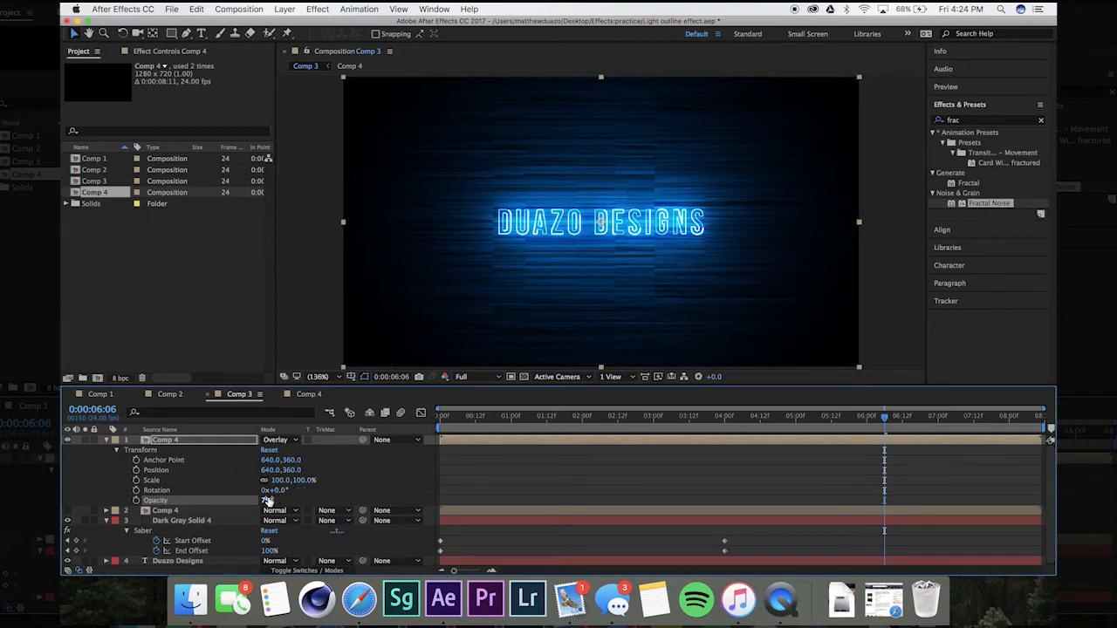
{"action": "left_click_drag", "start_coordinate": [265, 499], "coordinate": [209, 496]}
{"action": "left_click", "coordinate": [173, 431]}
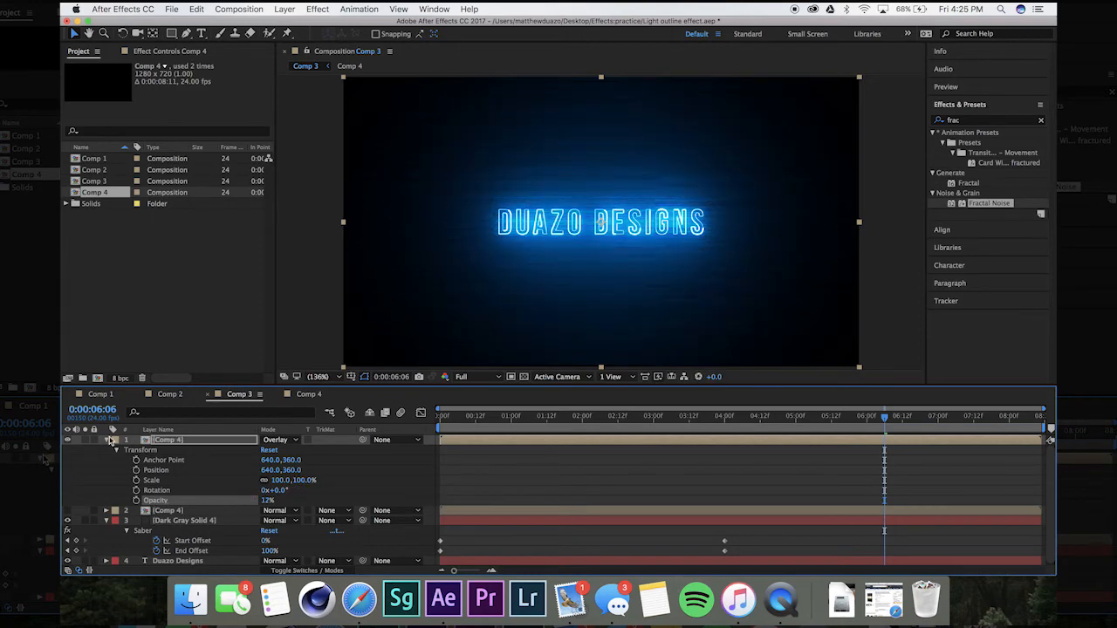
{"action": "left_click", "coordinate": [107, 440]}
- Draw an elliptical mask around the text on the upper Comp 4 layer and set its Mask Feather to 225 pixels
{"action": "left_click", "coordinate": [169, 35]}
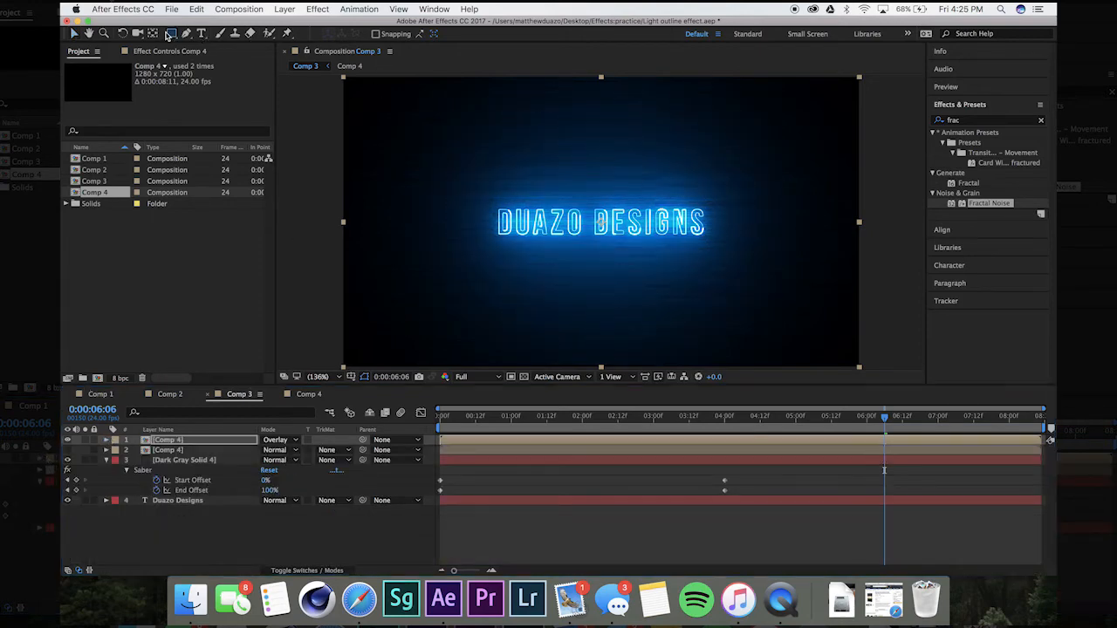
{"action": "left_click_drag", "start_coordinate": [168, 35], "coordinate": [208, 61]}
{"action": "left_click_drag", "start_coordinate": [441, 157], "coordinate": [749, 300]}
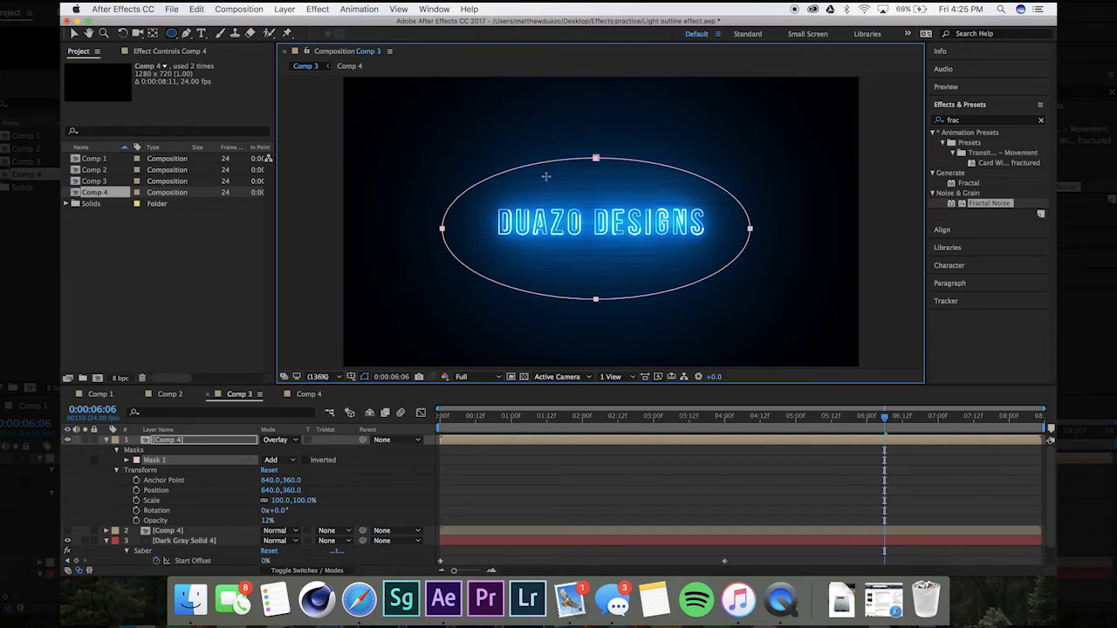
{"action": "left_click", "coordinate": [159, 469]}
{"action": "left_click", "coordinate": [128, 460]}
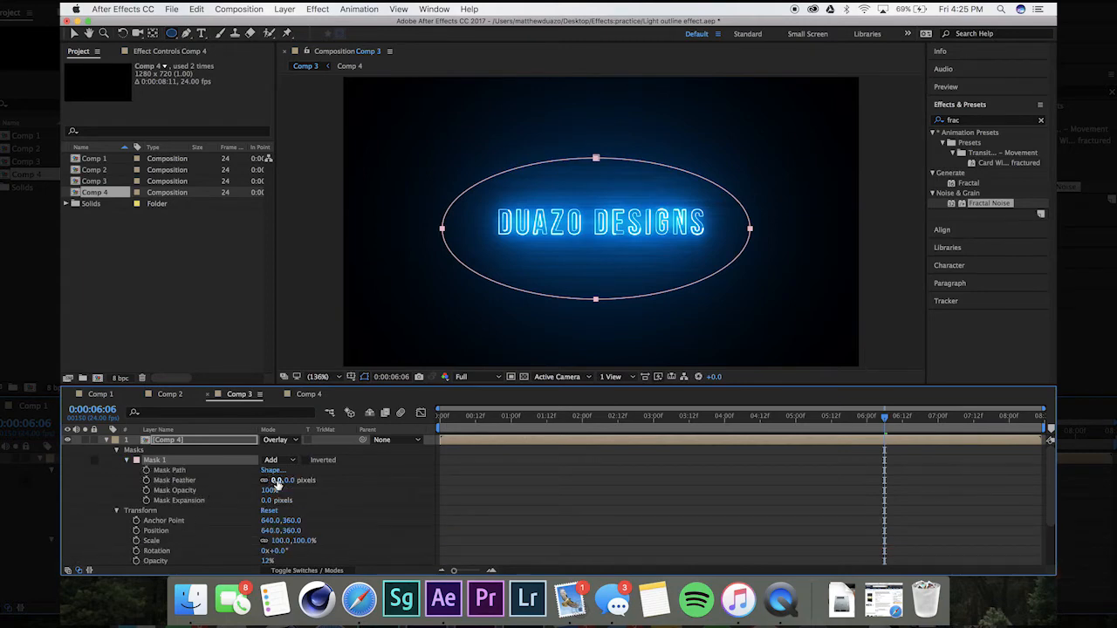
{"action": "left_click_drag", "start_coordinate": [276, 483], "coordinate": [376, 471]}
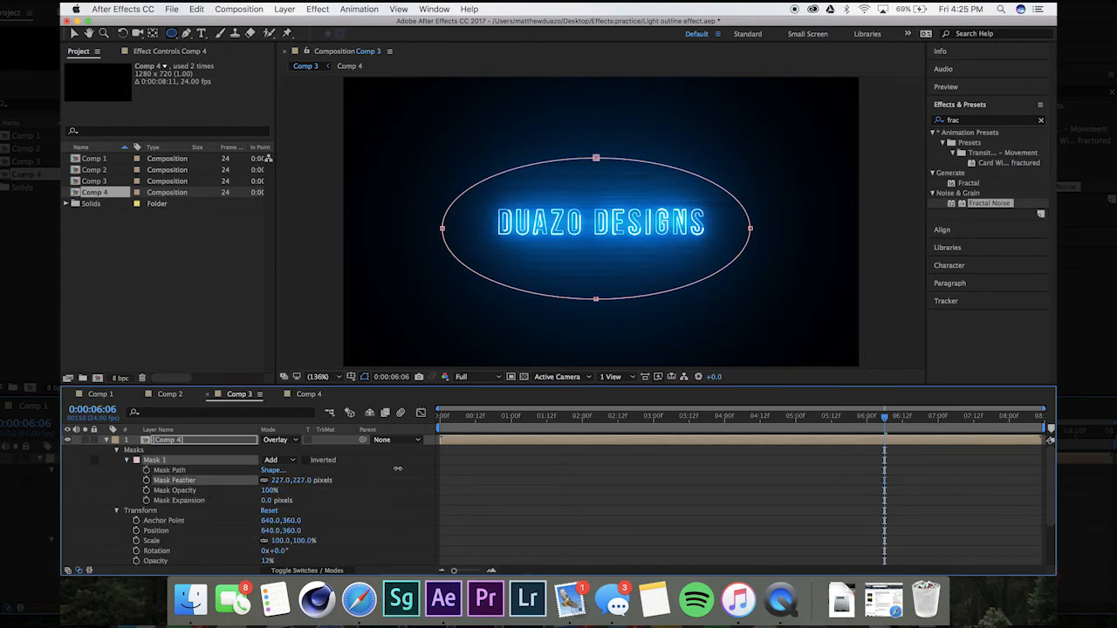
{"action": "left_click", "coordinate": [445, 519]}
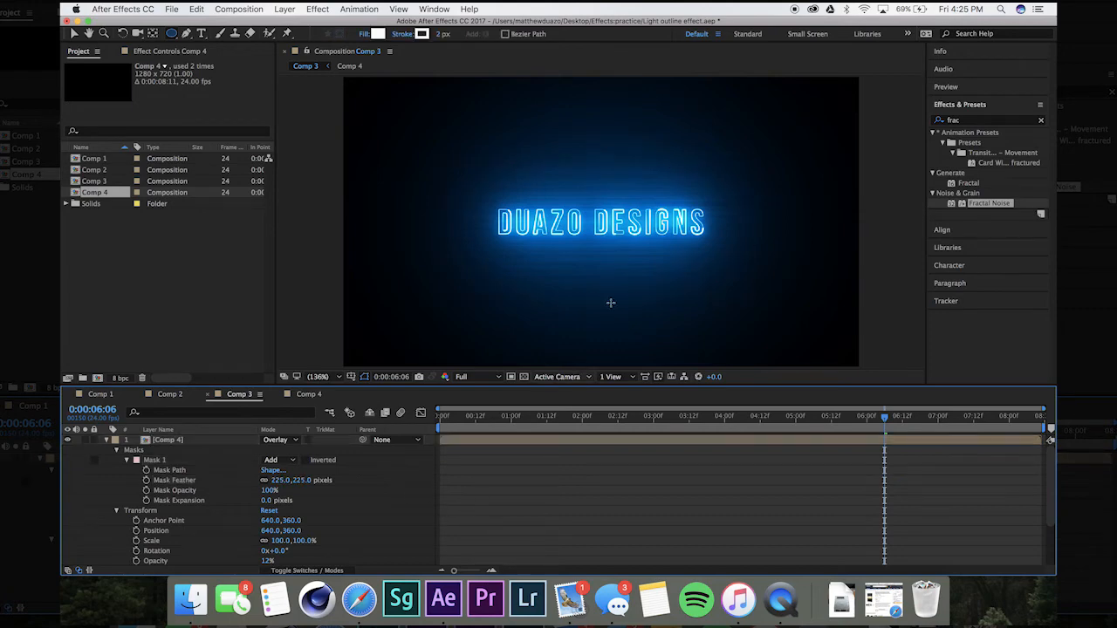
- Move the whole elliptical mask on the upper Comp 4 layer slightly up and to the left
{"action": "left_click", "coordinate": [154, 459]}
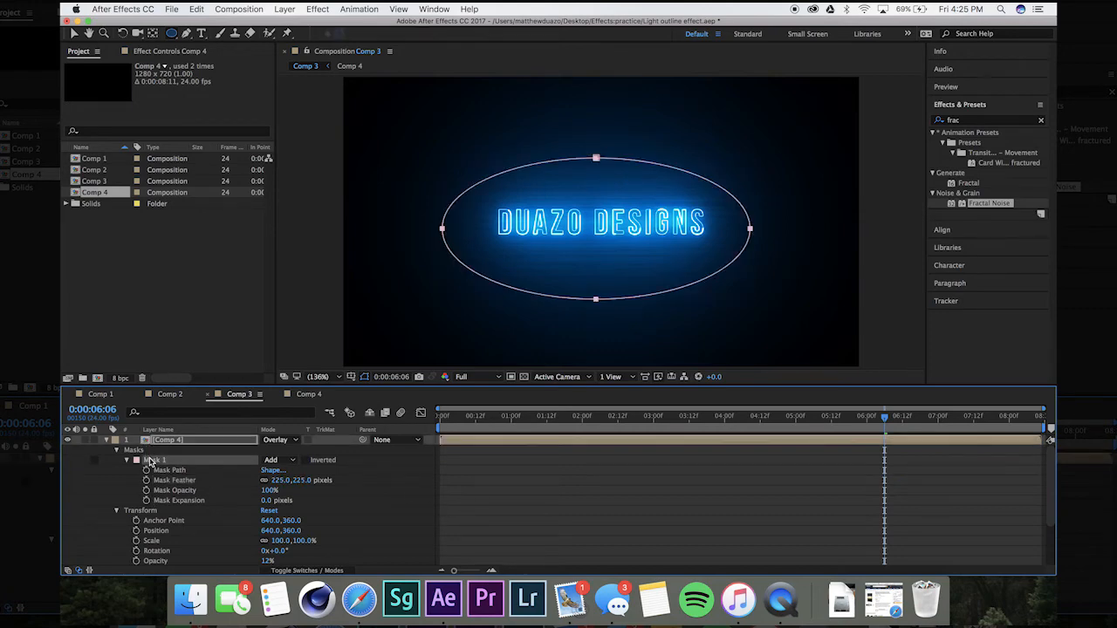
{"action": "key", "text": "super+d"}
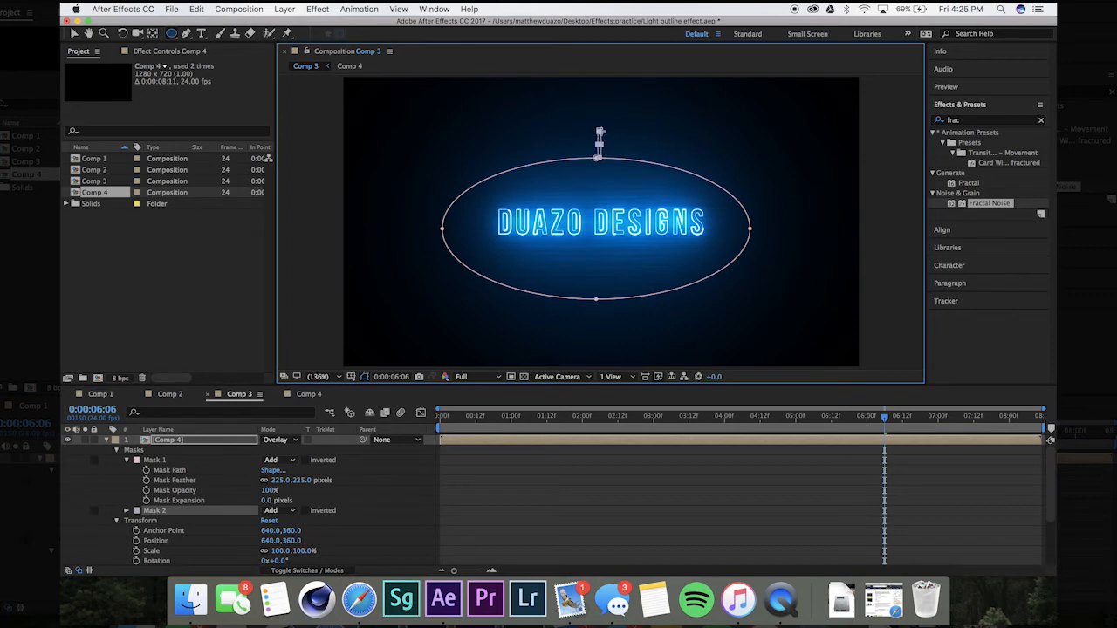
{"action": "key", "text": "super+z"}
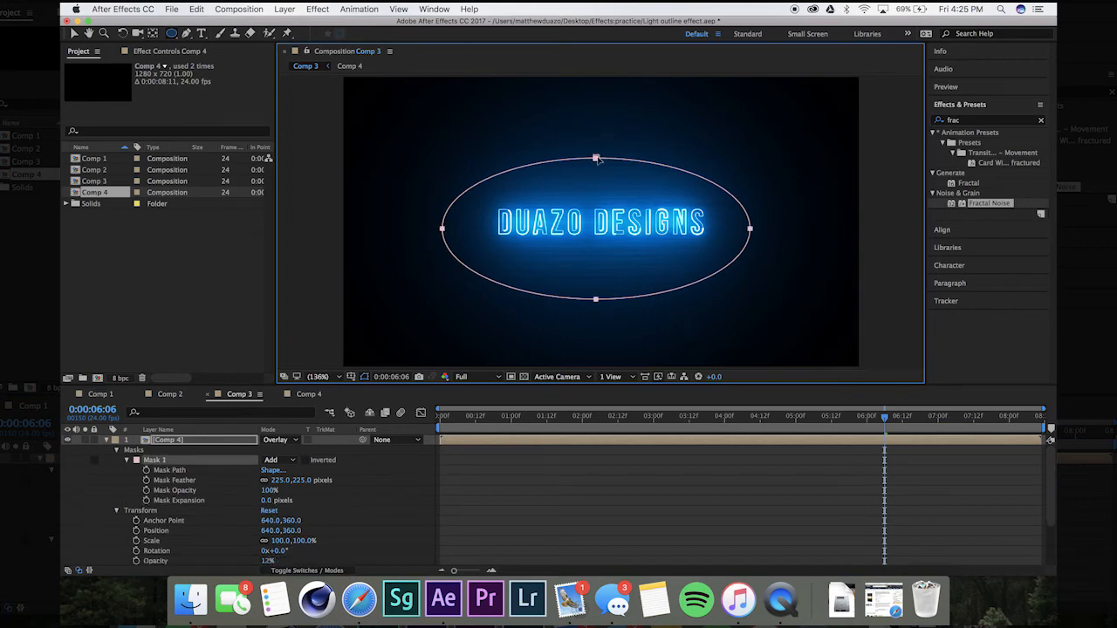
{"action": "key", "text": "v"}
{"action": "left_click_drag", "start_coordinate": [597, 158], "coordinate": [563, 140]}
{"action": "left_click_drag", "start_coordinate": [717, 212], "coordinate": [728, 219]}
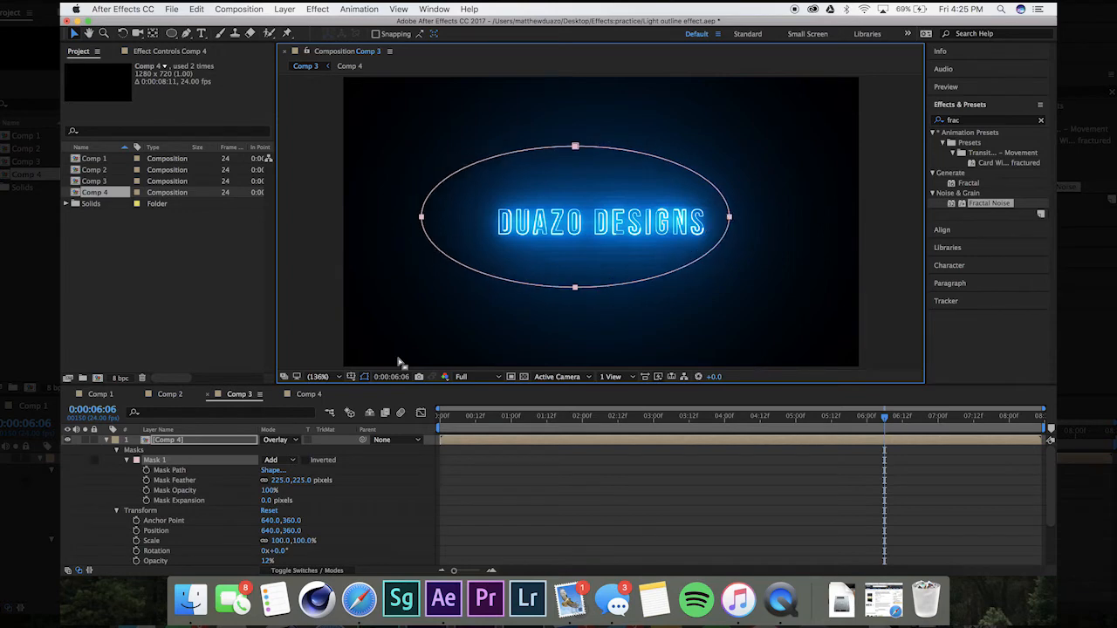
- Raise the top point of the elliptical mask to make it taller
{"action": "key", "text": "Caps_Lock"}
{"action": "key", "text": "Caps_Lock"}
{"action": "left_click", "coordinate": [593, 233]}
{"action": "left_click_drag", "start_coordinate": [607, 152], "coordinate": [576, 129]}
{"action": "key", "text": "super+z"}
{"action": "left_click", "coordinate": [578, 146]}
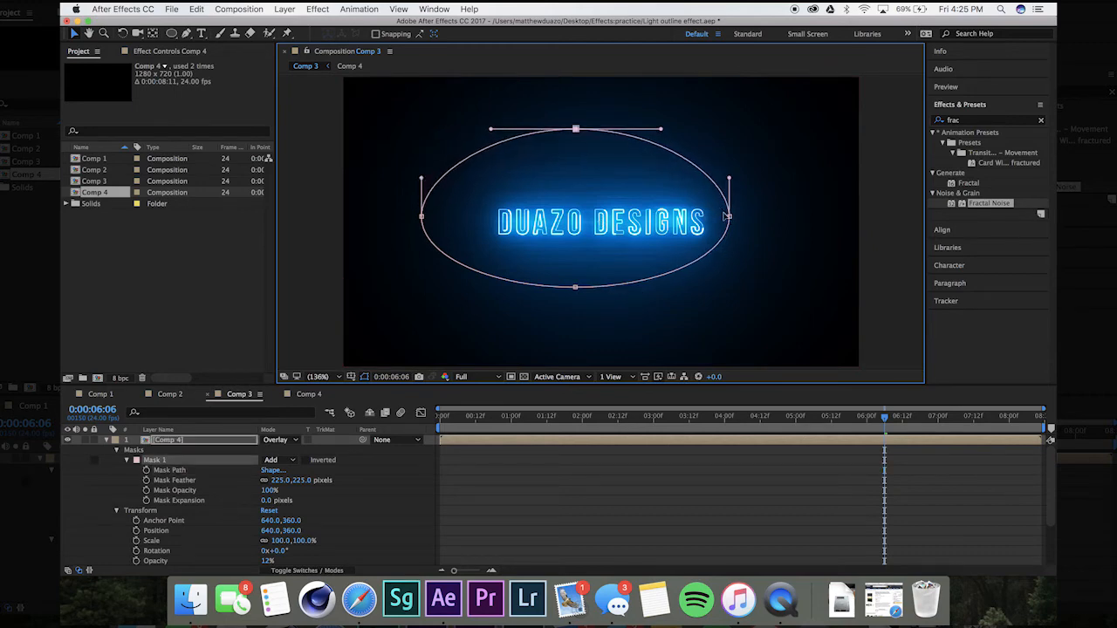
- Pull the mask's right, bottom and left points outward and shift its top point right to widen and recentre it around the text
{"action": "left_click_drag", "start_coordinate": [731, 217], "coordinate": [771, 226]}
{"action": "left_click_drag", "start_coordinate": [575, 286], "coordinate": [601, 314]}
{"action": "left_click_drag", "start_coordinate": [423, 223], "coordinate": [402, 253]}
{"action": "left_click_drag", "start_coordinate": [576, 129], "coordinate": [599, 134]}
{"action": "left_click_drag", "start_coordinate": [772, 227], "coordinate": [776, 232]}
{"action": "left_click", "coordinate": [509, 548]}
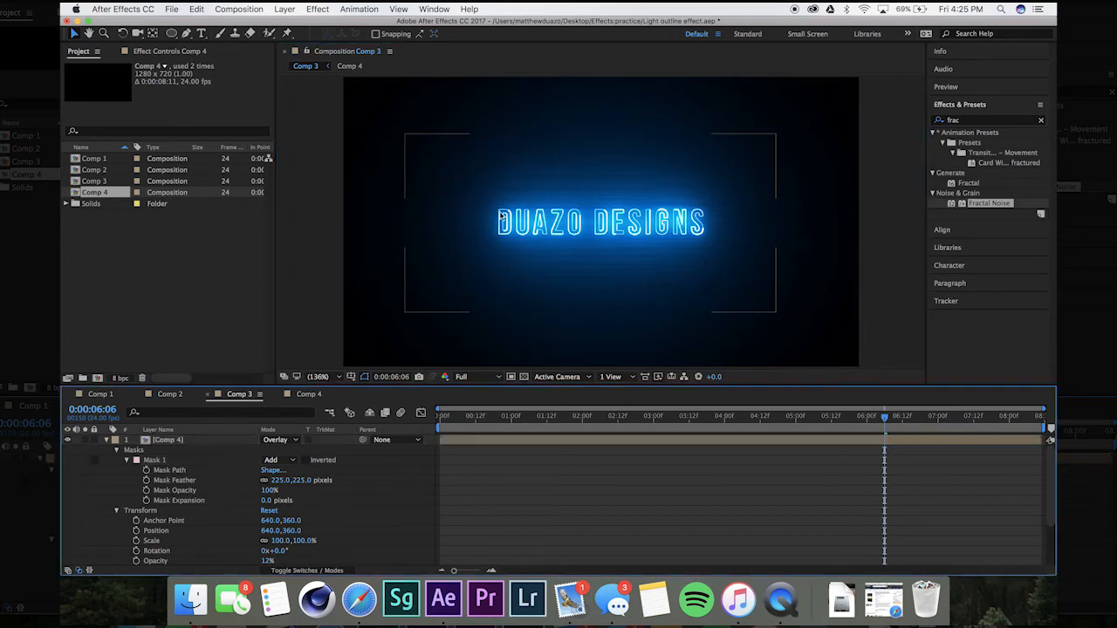
- Collapse the upper Comp 4 layer's properties and preview the masked animation from the beginning
{"action": "key", "text": "u"}
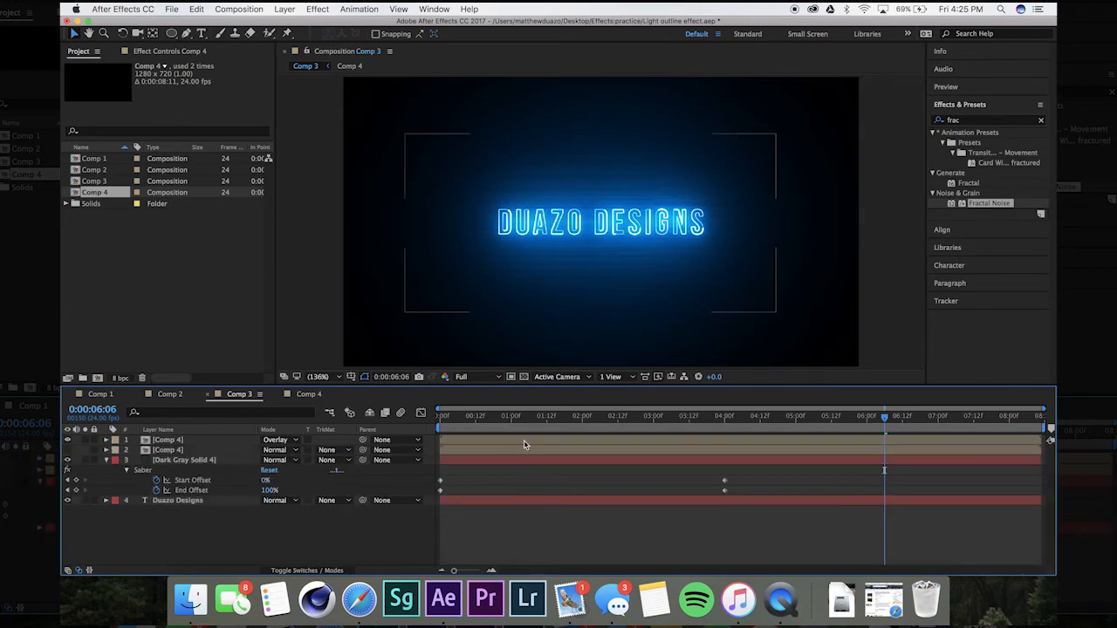
{"action": "key", "text": "space"}
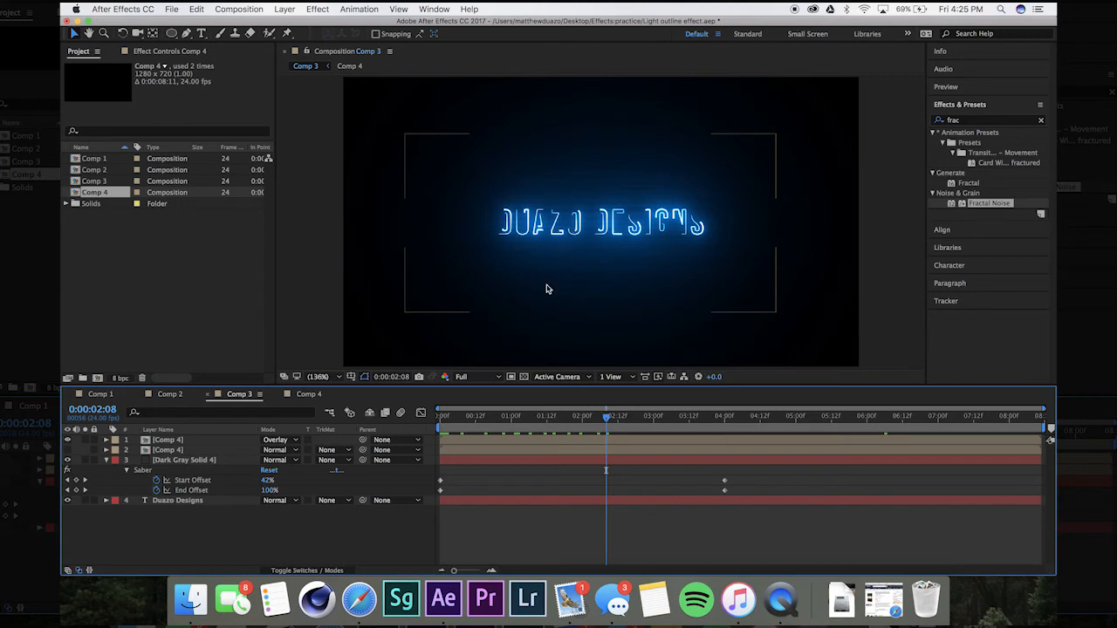
{"action": "key", "text": "space"}
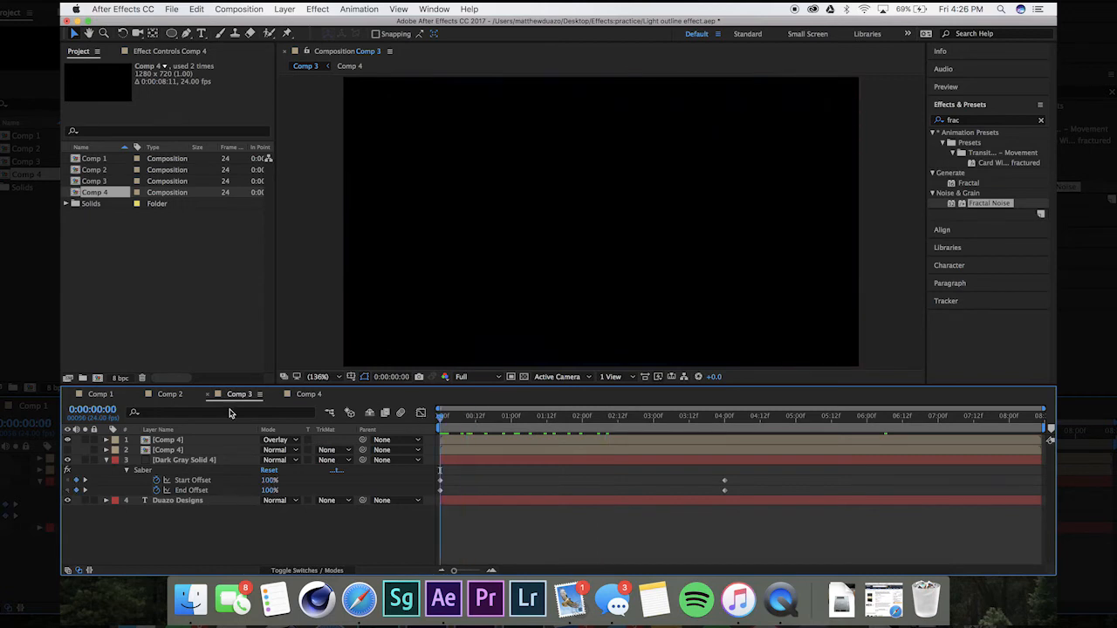
- Hide the upper Comp 4 layer and duplicate the Dark Gray Solid 4 layer with the playhead at 0:00:01:18
{"action": "left_click", "coordinate": [106, 461]}
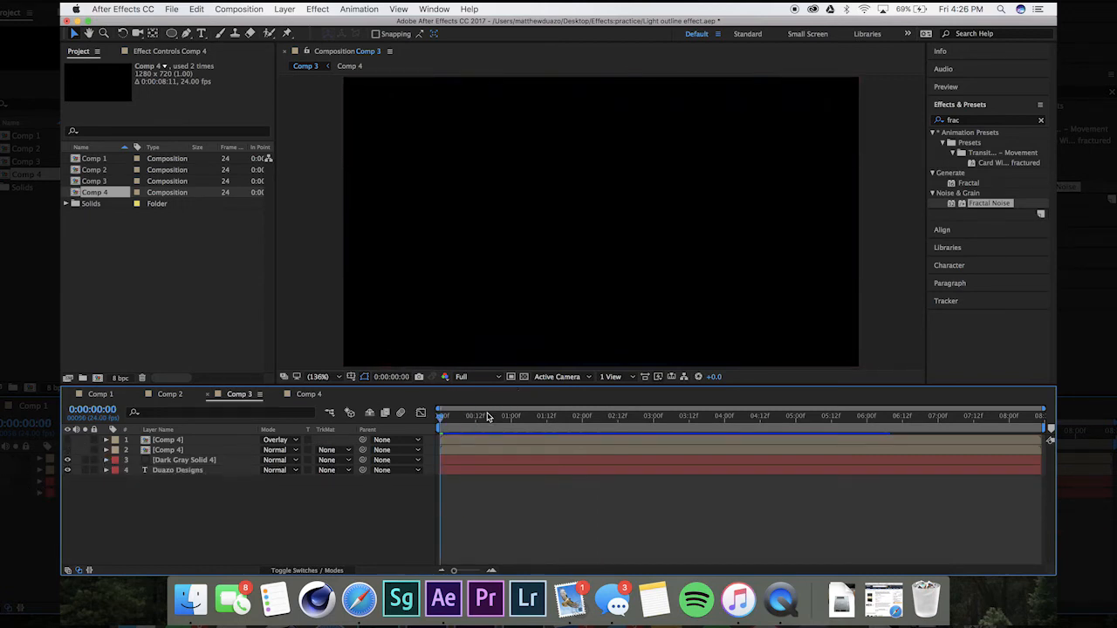
{"action": "left_click_drag", "start_coordinate": [488, 417], "coordinate": [567, 417]}
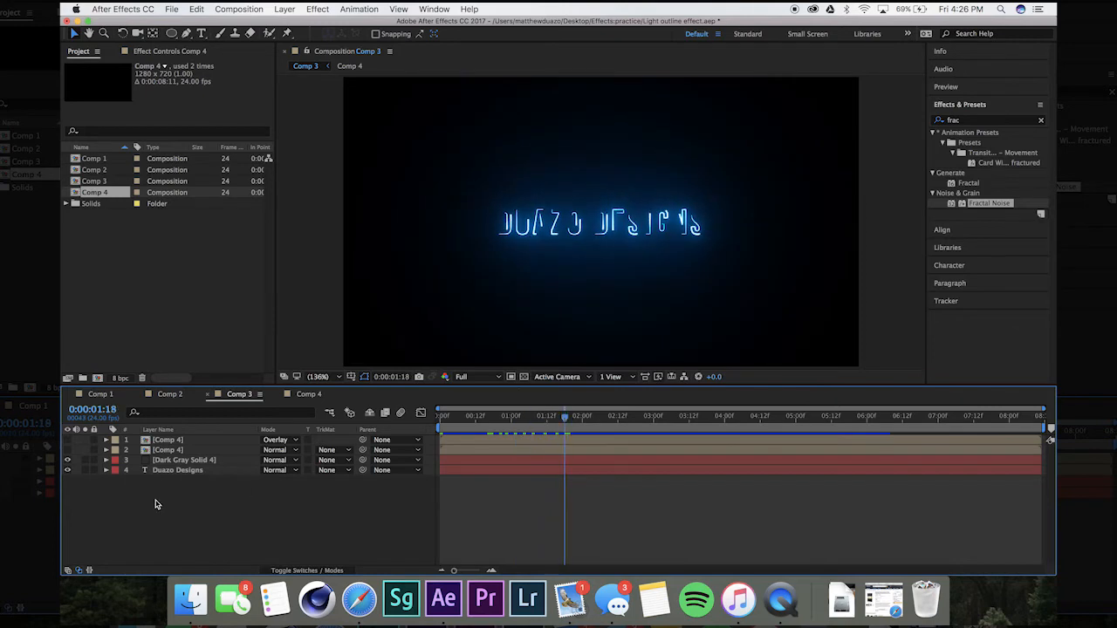
{"action": "left_click", "coordinate": [149, 458]}
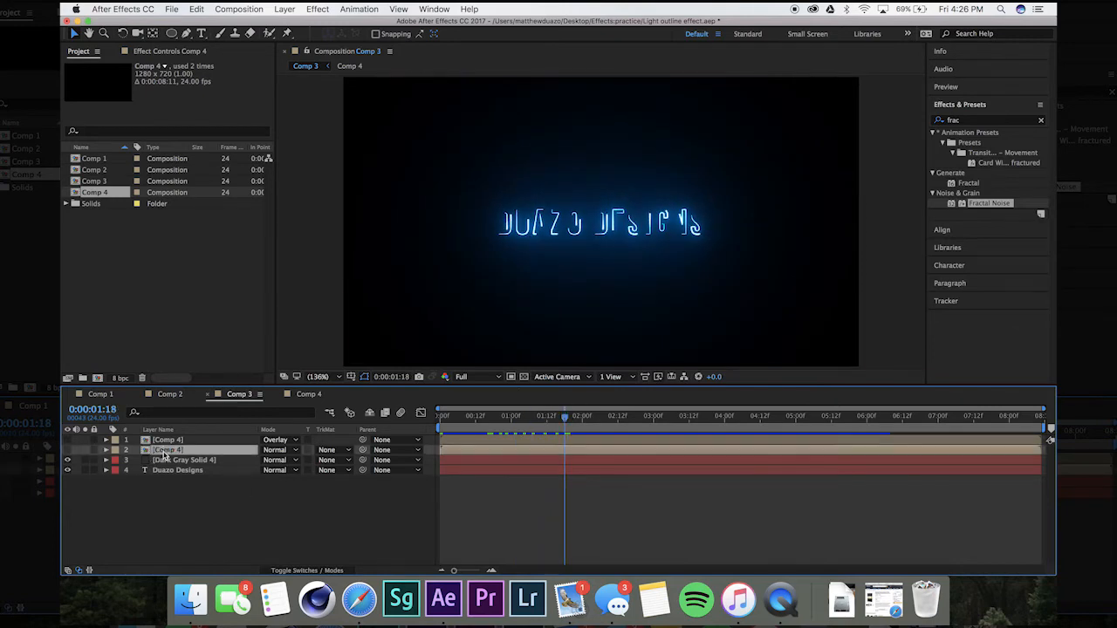
{"action": "left_click", "coordinate": [164, 461]}
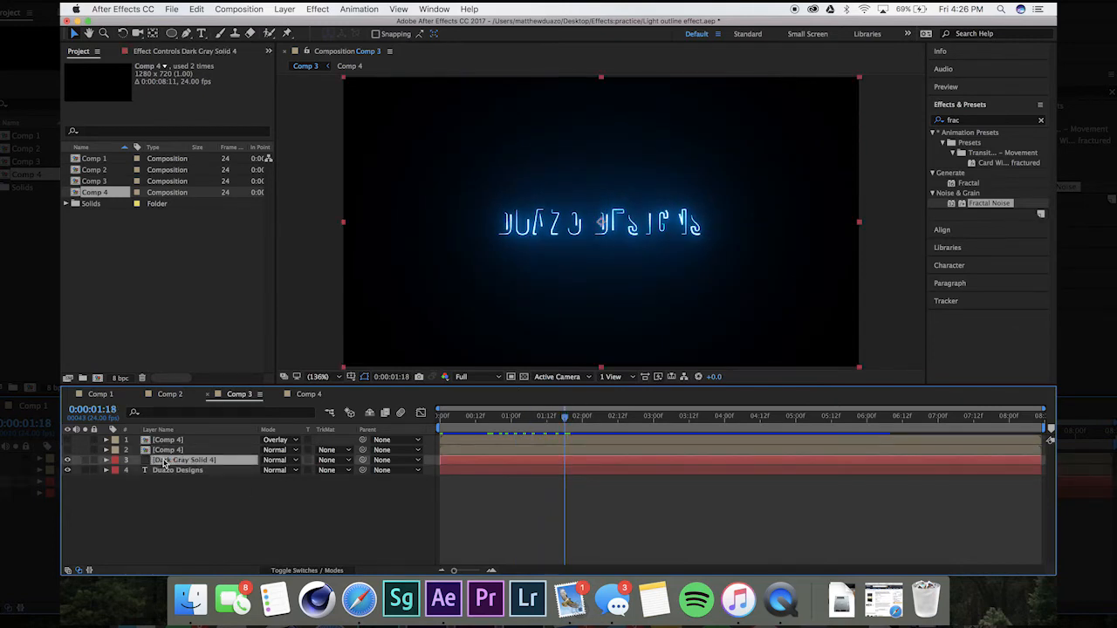
{"action": "key", "text": "super+d"}
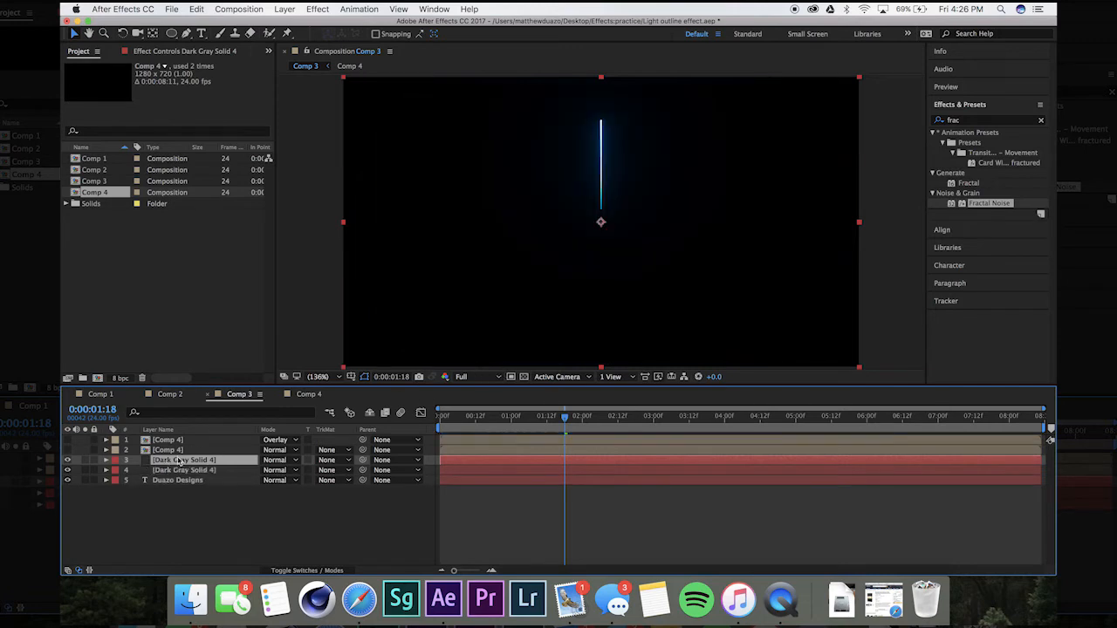
- Set the duplicated solid's Saber text layer to Duazo Designs and its blending mode to Lighten
{"action": "left_click", "coordinate": [141, 51]}
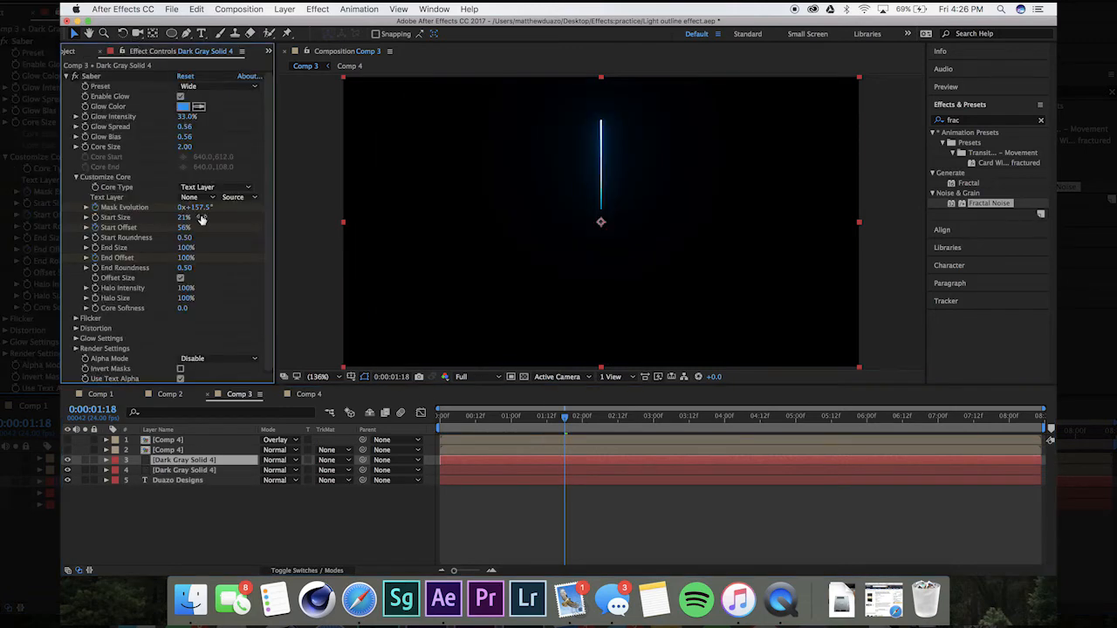
{"action": "left_click", "coordinate": [208, 199]}
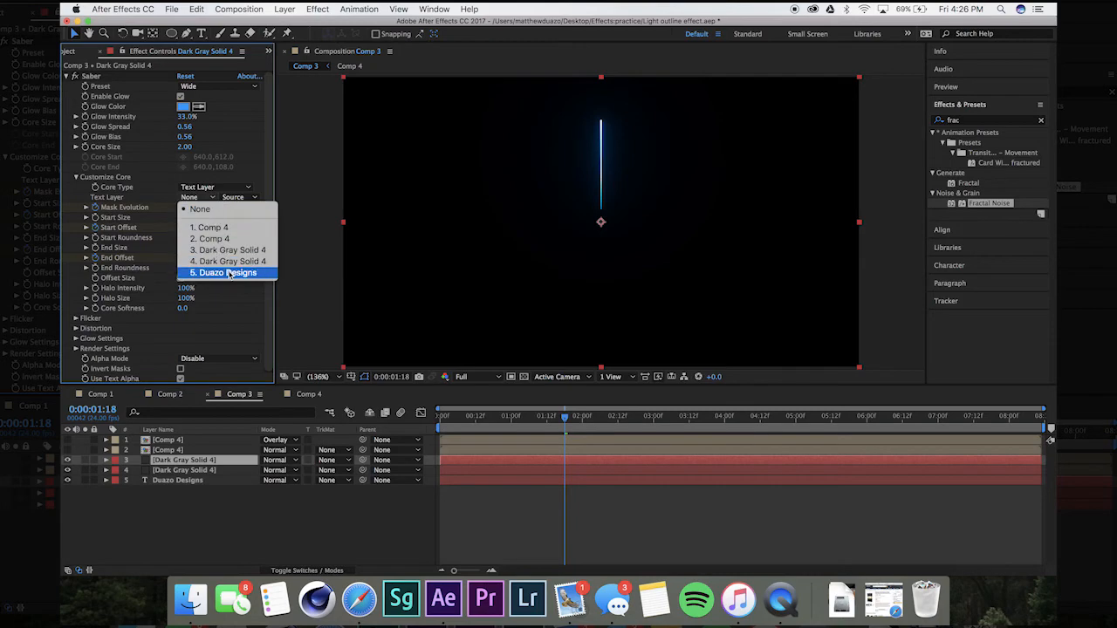
{"action": "left_click", "coordinate": [171, 424]}
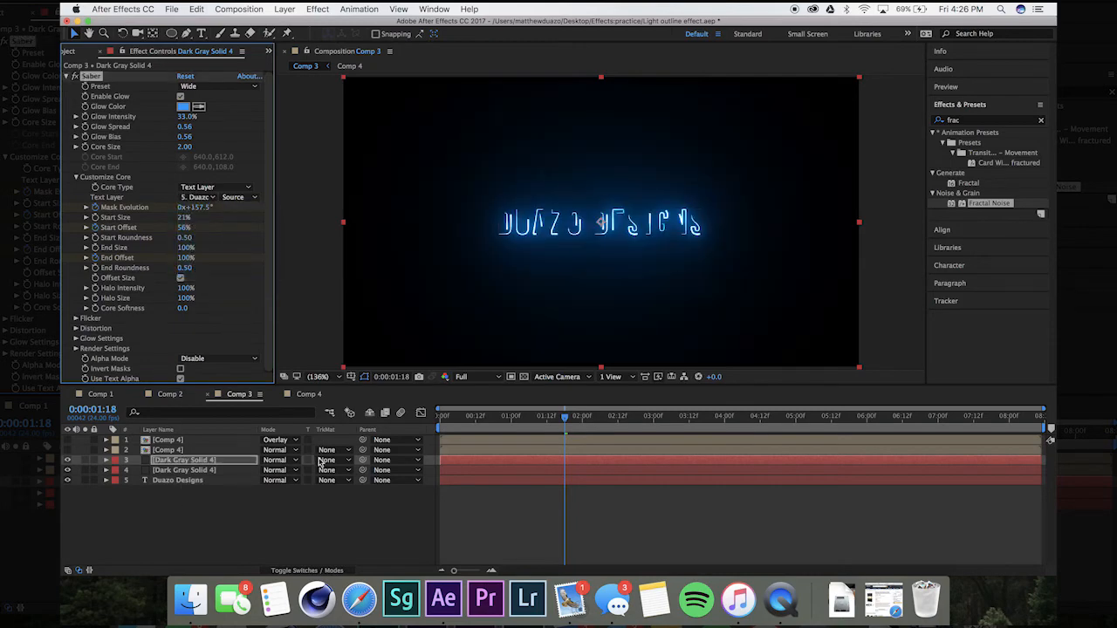
{"action": "left_click", "coordinate": [277, 460]}
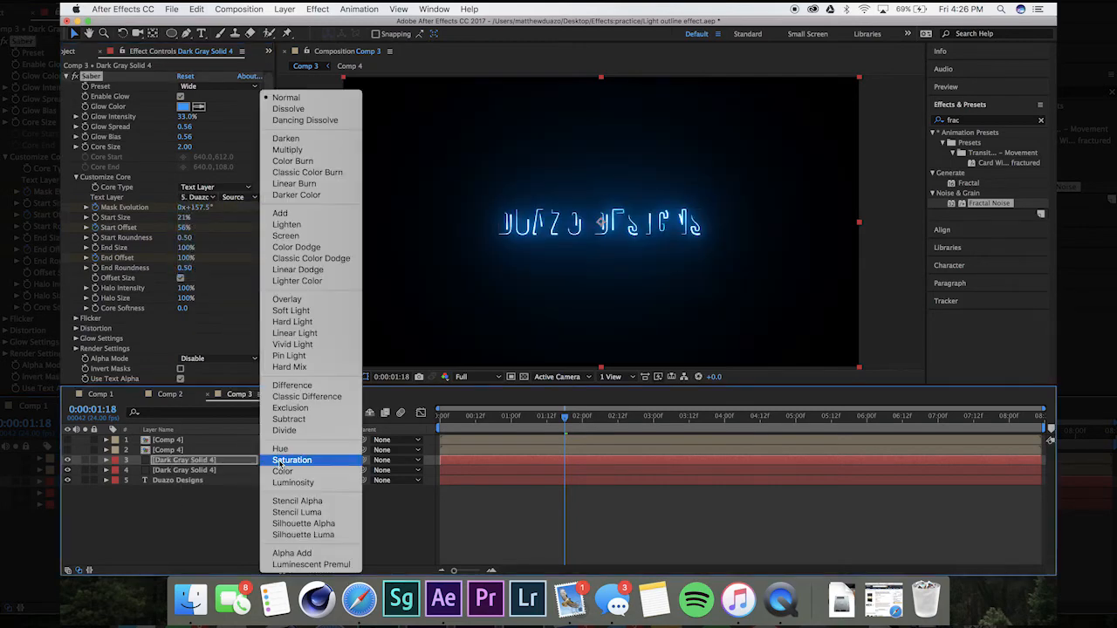
{"action": "left_click", "coordinate": [323, 226]}
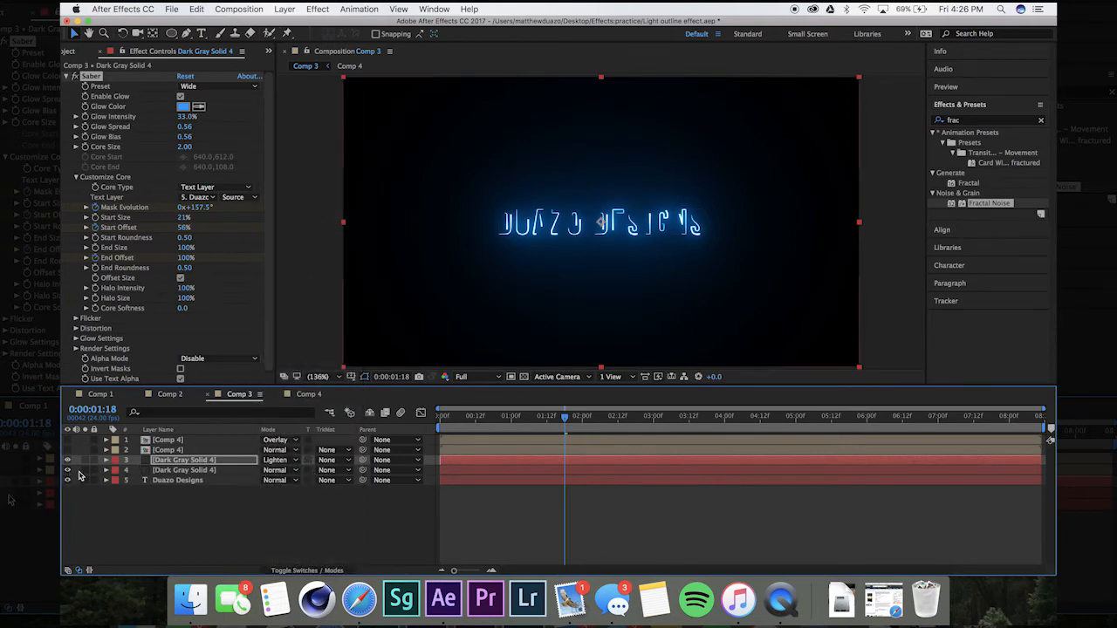
- Apply the Displacement Map effect to the lower Dark Gray Solid 4 layer and collapse its Saber settings
{"action": "left_click", "coordinate": [193, 471]}
{"action": "key", "text": "super+Up"}
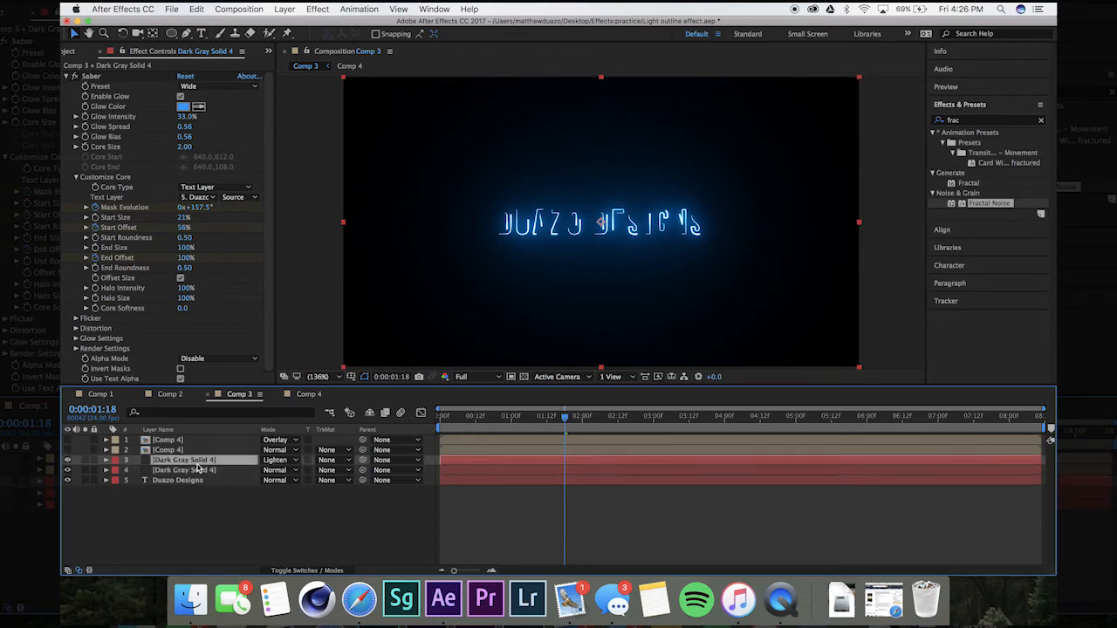
{"action": "left_click", "coordinate": [196, 474]}
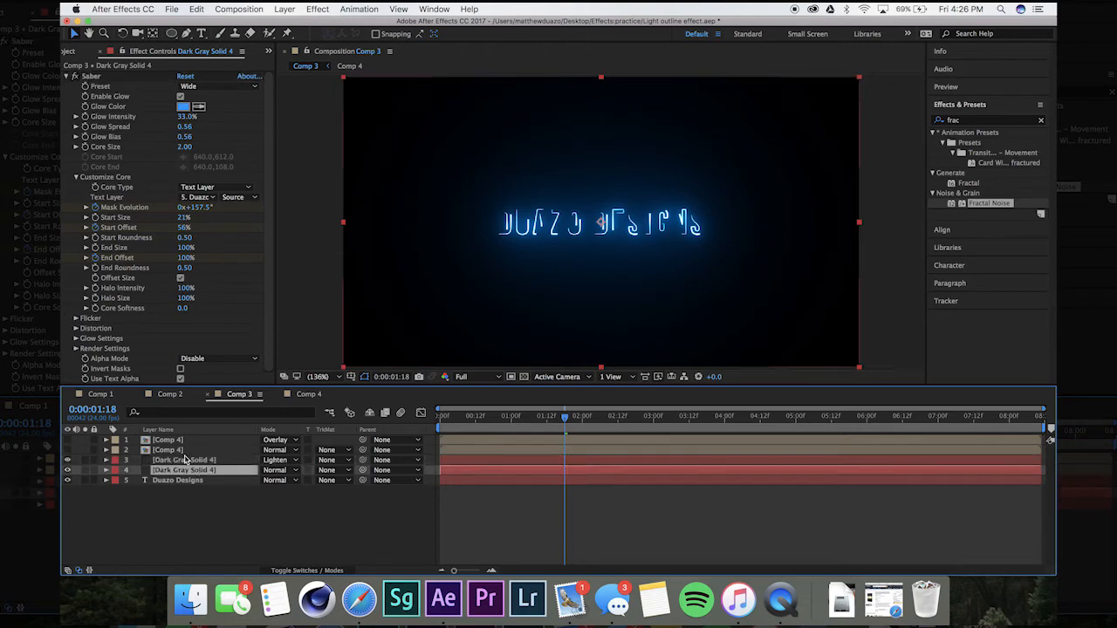
{"action": "left_click", "coordinate": [1004, 119]}
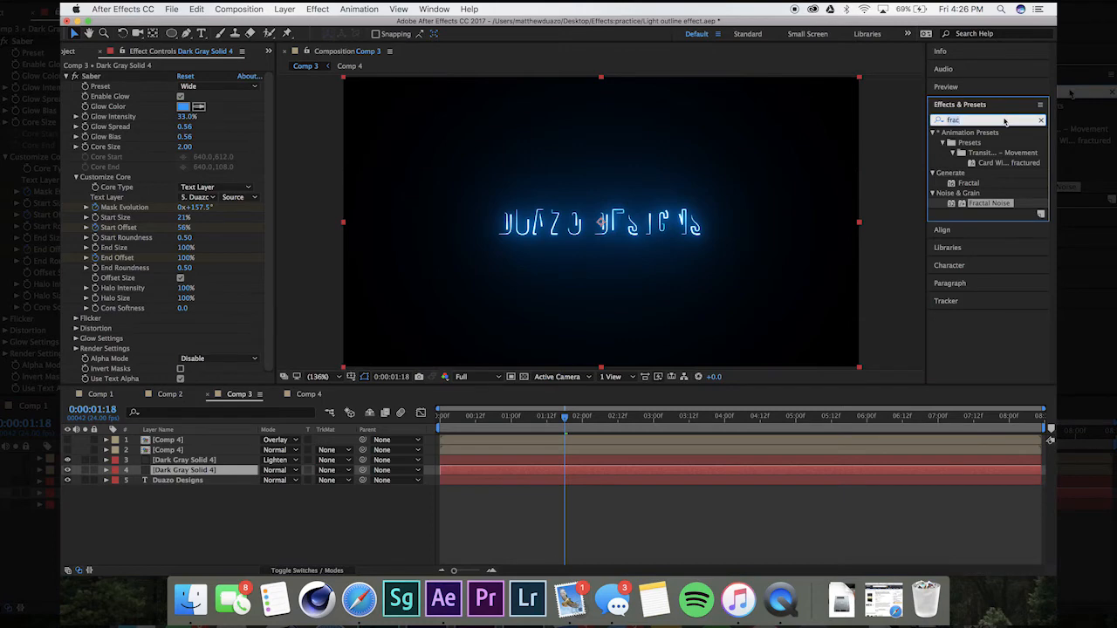
{"action": "key", "text": "BackSpace"}
{"action": "key", "text": "BackSpace"}
{"action": "key", "text": "BackSpace"}
{"action": "key", "text": "BackSpace"}
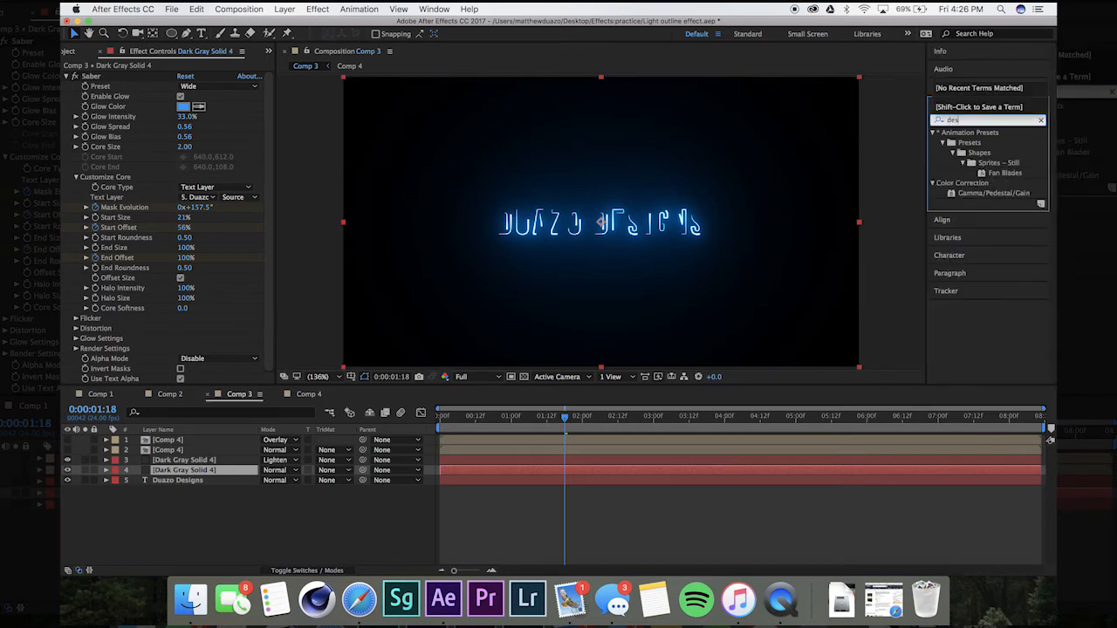
{"action": "type", "text": "displ"}
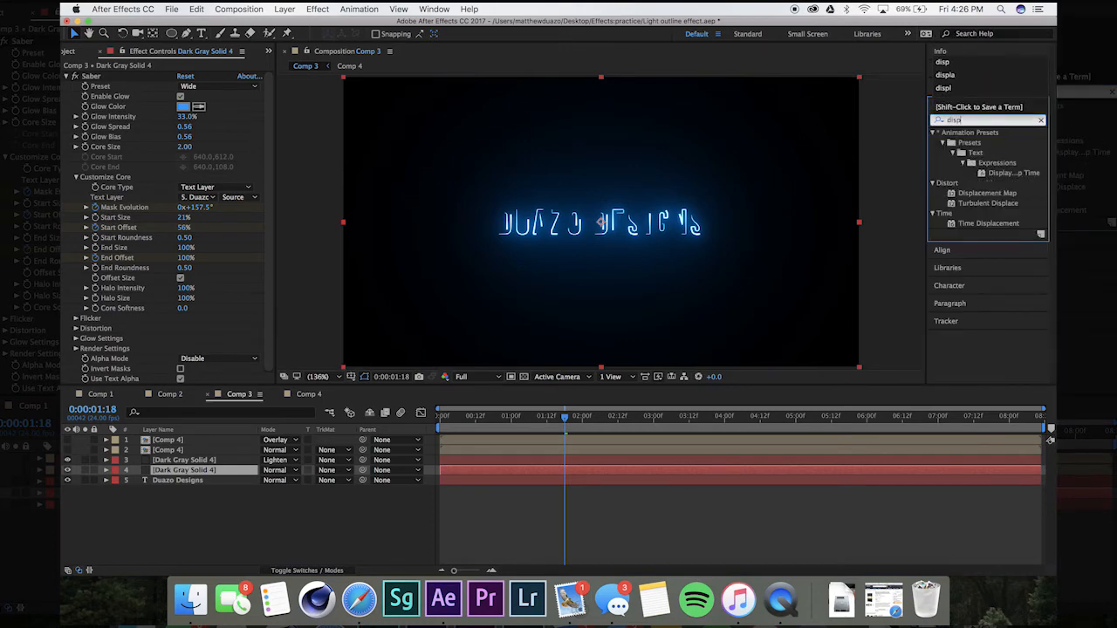
{"action": "double_click", "coordinate": [987, 194]}
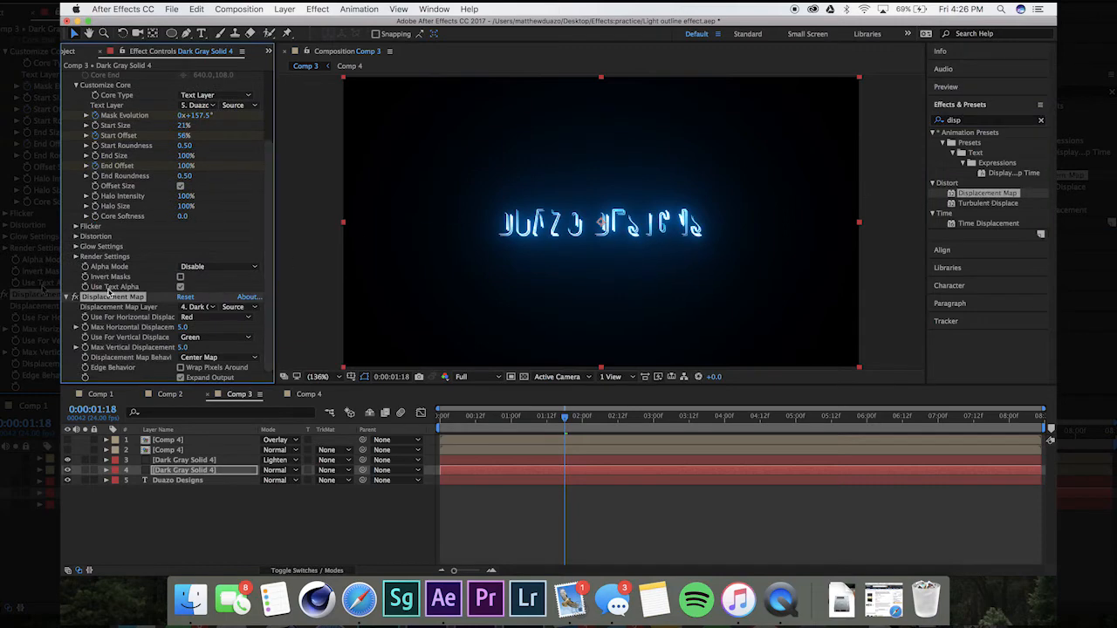
{"action": "scroll", "coordinate": [110, 293], "scroll_direction": "up", "scroll_amount": 5}
{"action": "left_click", "coordinate": [68, 78]}
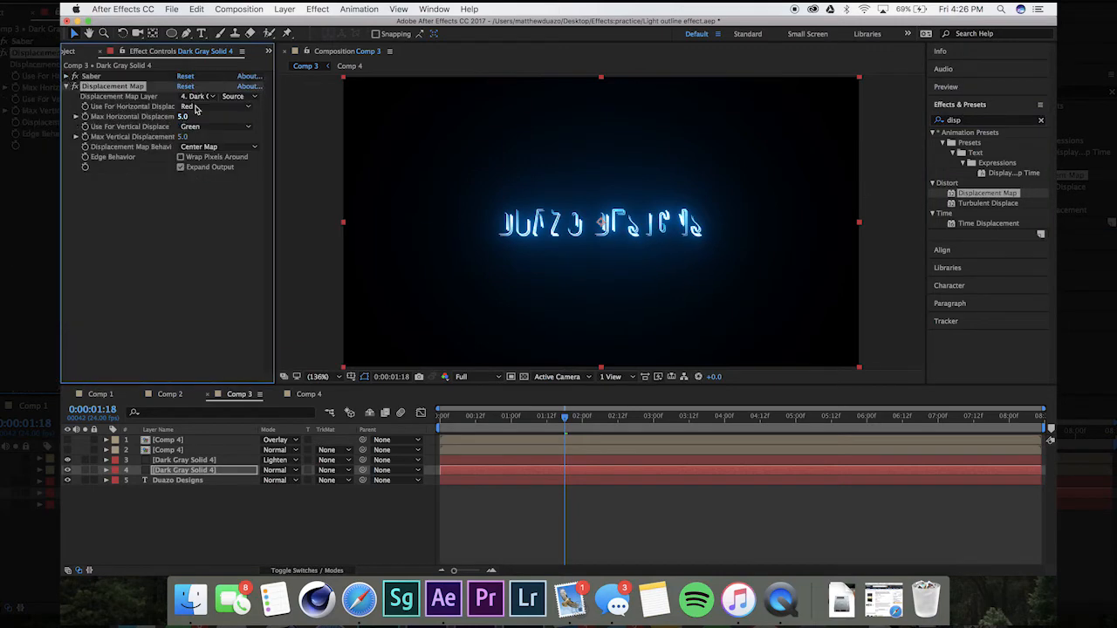
- Set the Displacement Map layer of the lower Dark Gray Solid 4 to 2. Comp 4 and show the upper Comp 4 layer
{"action": "left_click", "coordinate": [206, 96]}
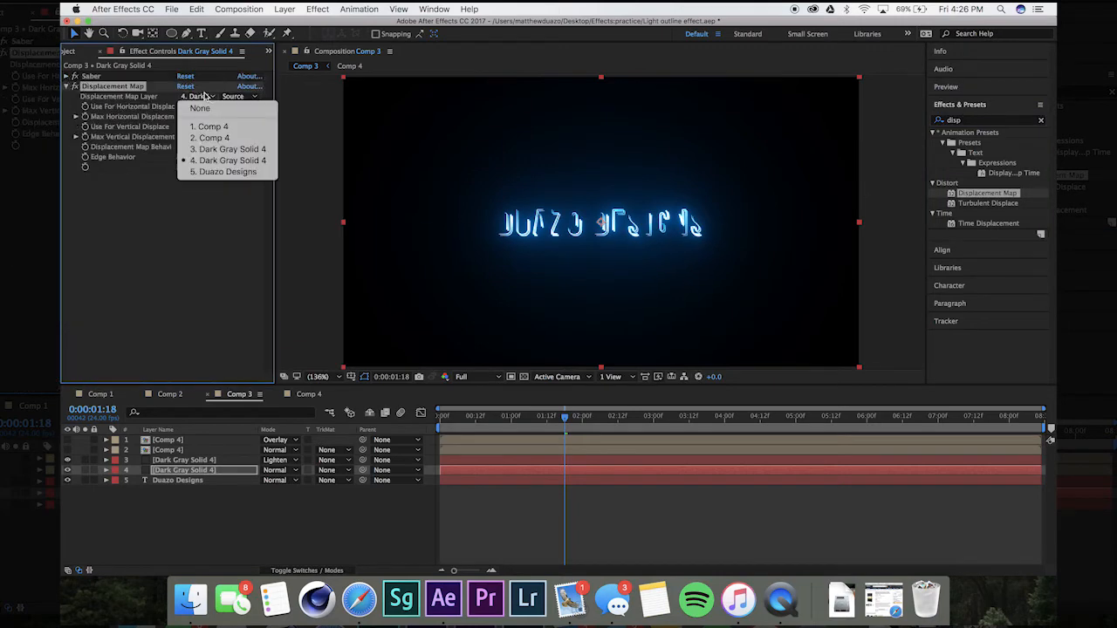
{"action": "left_click", "coordinate": [215, 139]}
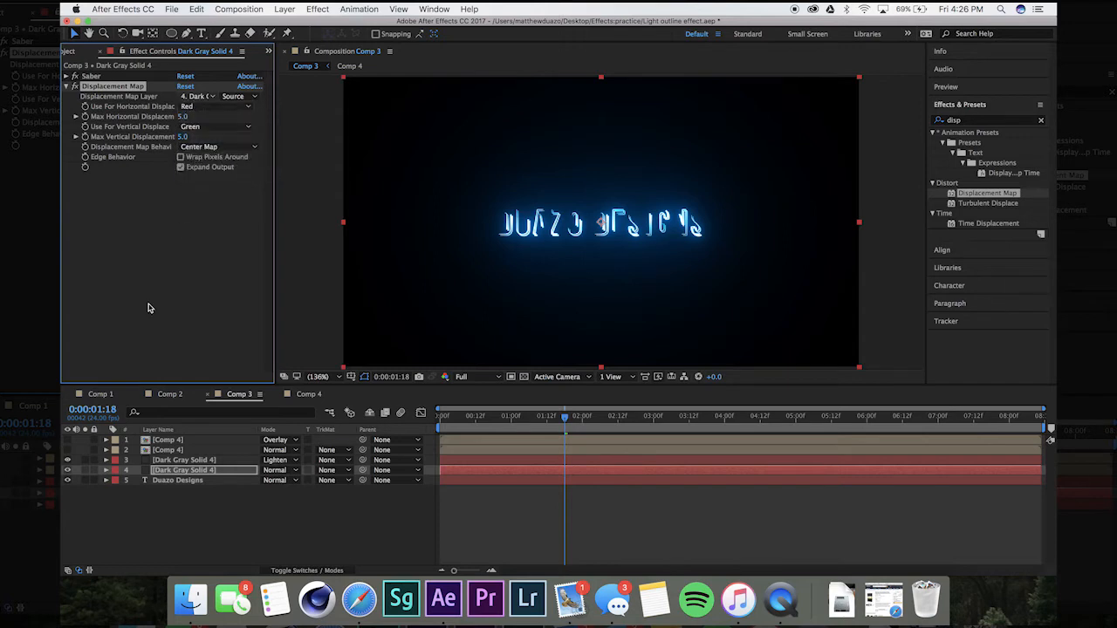
{"action": "left_click", "coordinate": [67, 448]}
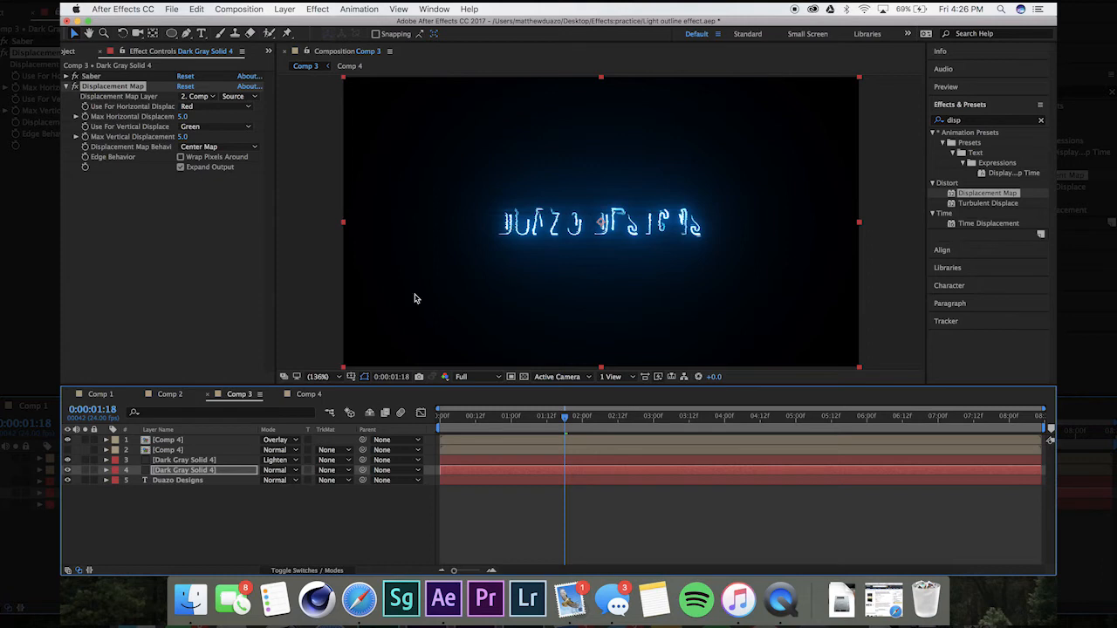
- Toggle the visibility of the two Dark Gray Solid 4 layers to check each layer's contribution, leaving both shown
{"action": "left_click", "coordinate": [68, 460]}
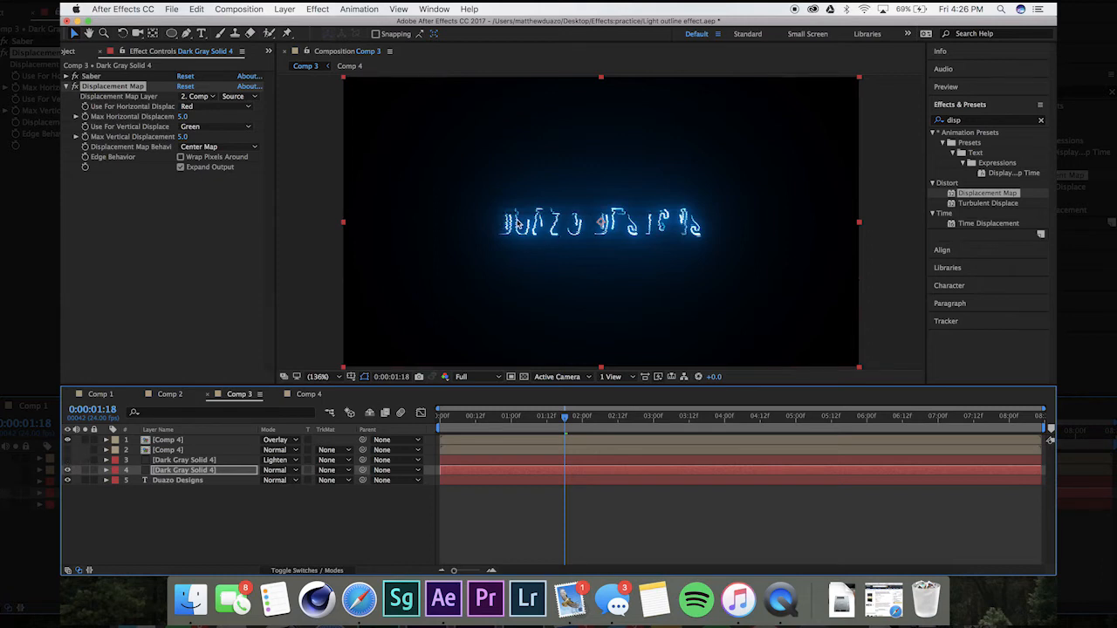
{"action": "left_click", "coordinate": [68, 469]}
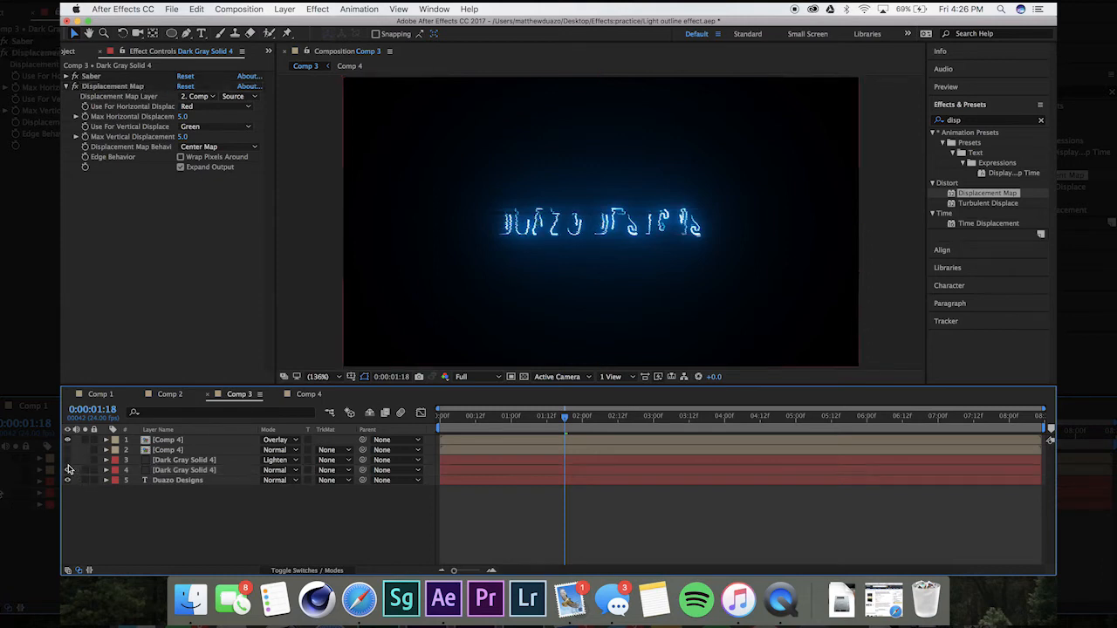
{"action": "left_click", "coordinate": [67, 461]}
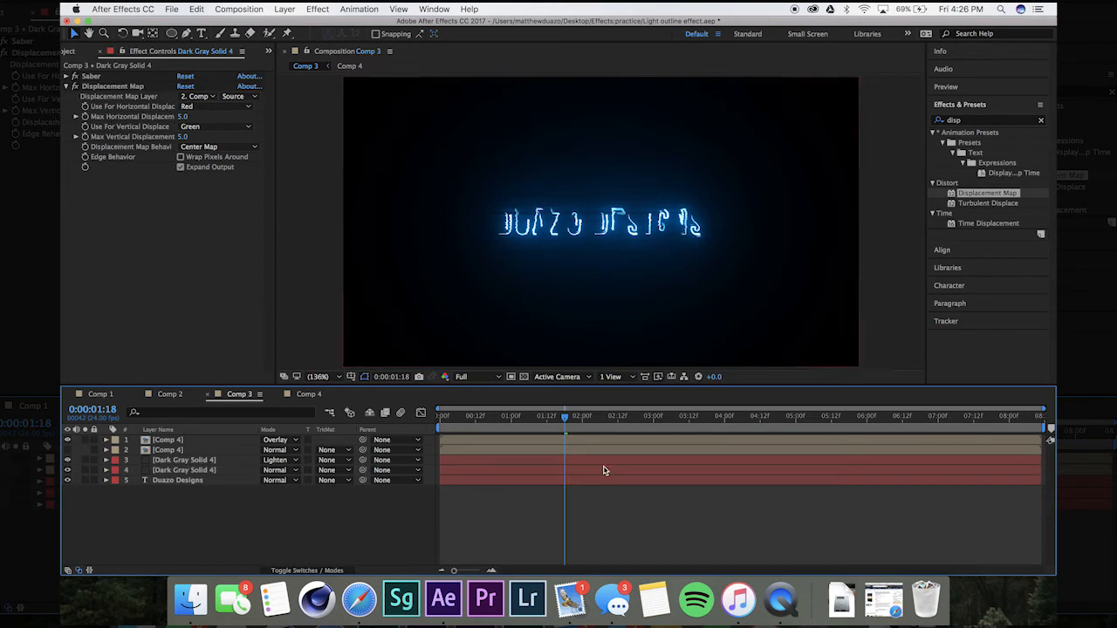
- Keyframe the maximum horizontal displacement at 34 and vertical displacement at 32 at 0:00:00:00, and reveal the layer's keyframes
{"action": "left_click_drag", "start_coordinate": [502, 420], "coordinate": [403, 425]}
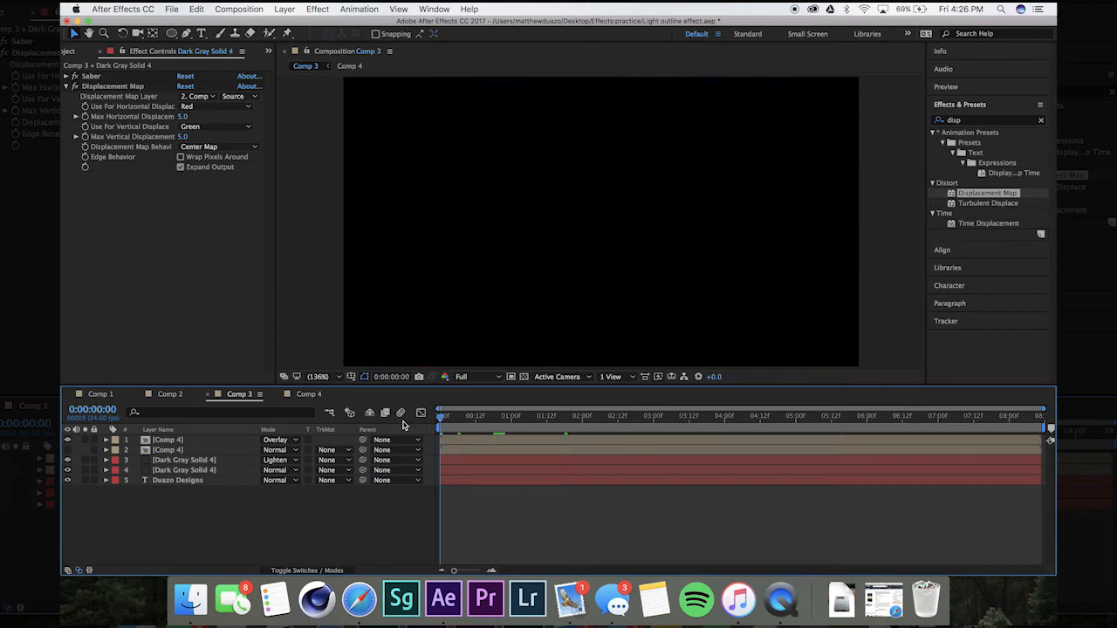
{"action": "left_click_drag", "start_coordinate": [182, 116], "coordinate": [199, 116]}
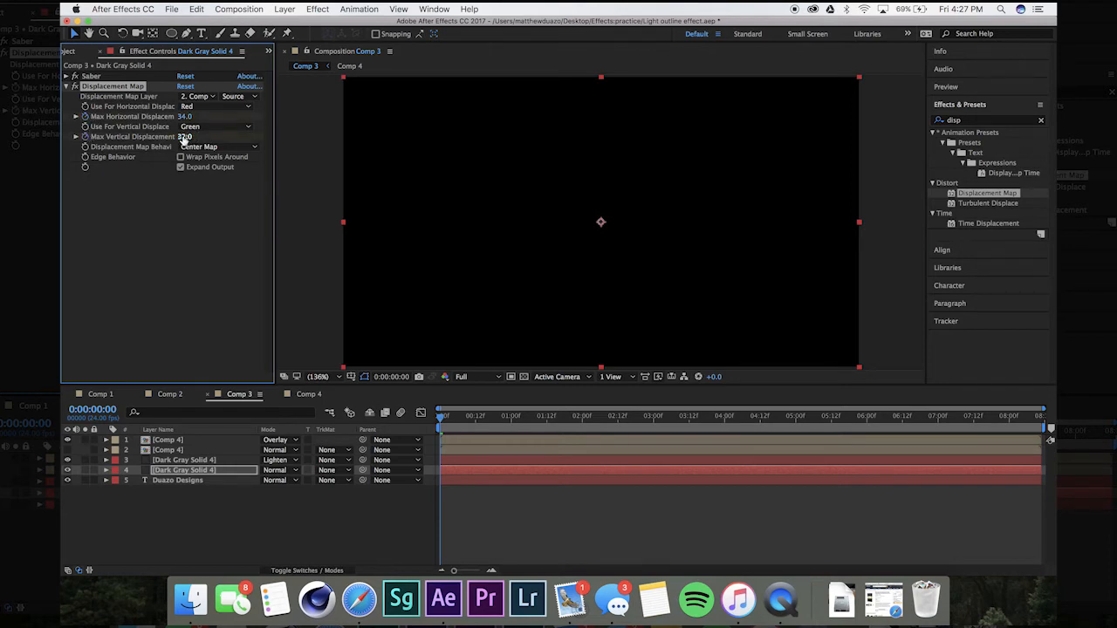
{"action": "key", "text": "u"}
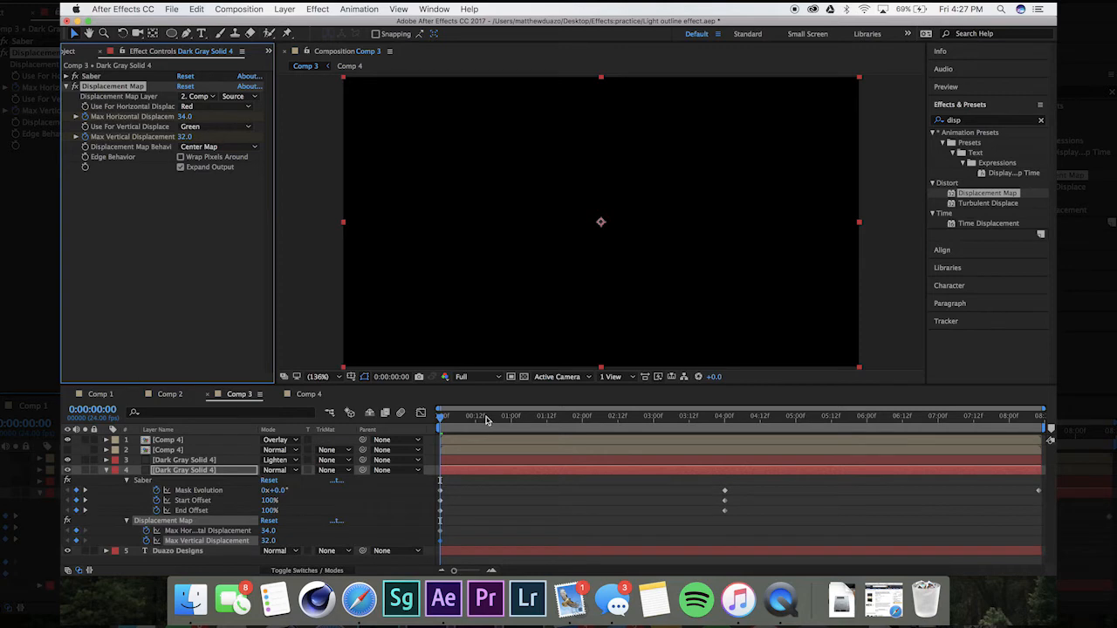
- Set both the maximum horizontal and vertical displacement to 15 at 0:00:02:02
{"action": "left_click_drag", "start_coordinate": [486, 419], "coordinate": [591, 417]}
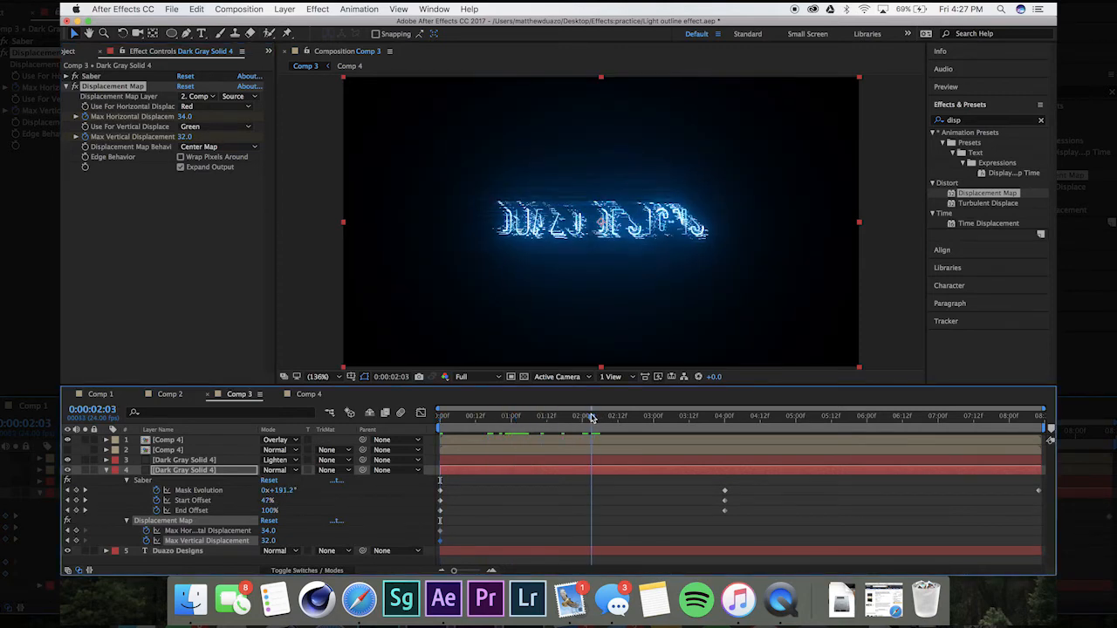
{"action": "left_click", "coordinate": [184, 116]}
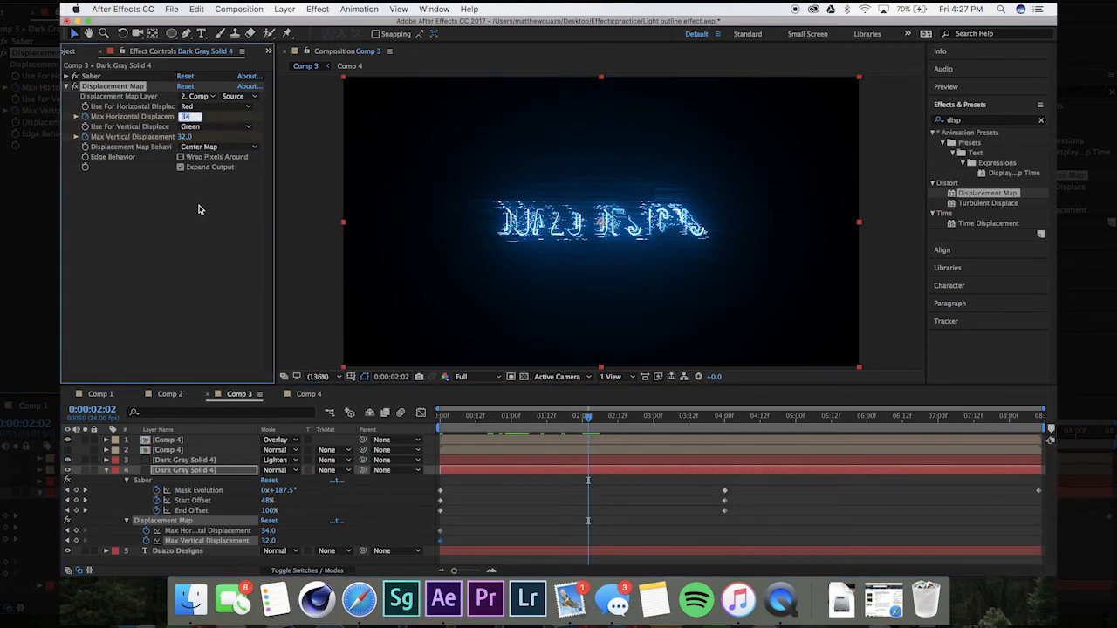
{"action": "type", "text": "15"}
{"action": "key", "text": "Tab"}
{"action": "type", "text": "15"}
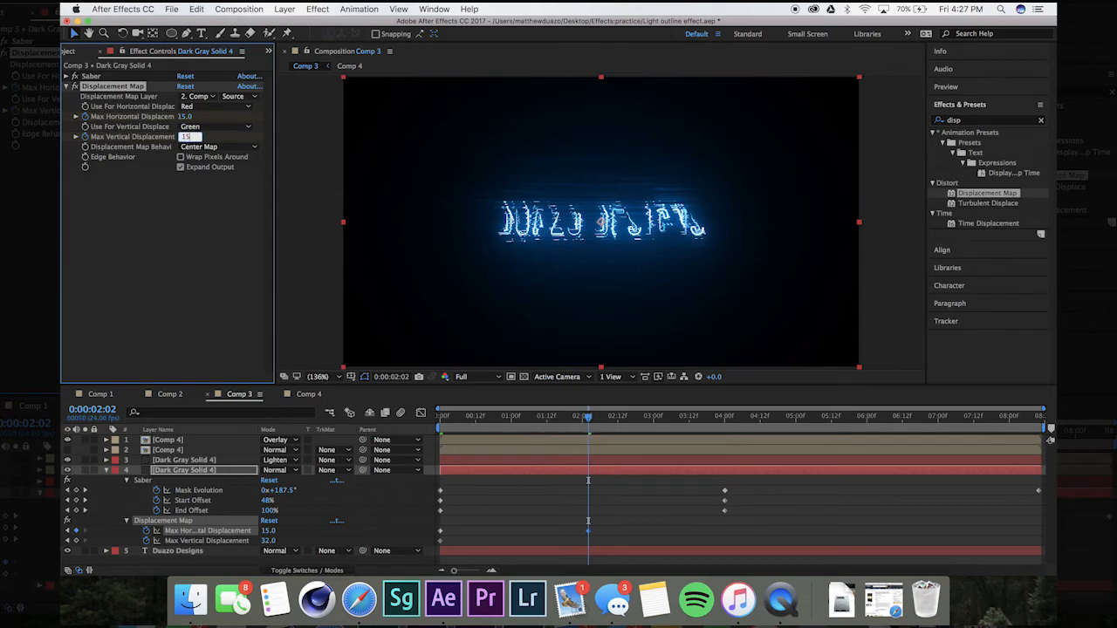
{"action": "key", "text": "Return"}
- Set both the maximum vertical and horizontal displacement to 0 at 0:00:03:02
{"action": "mouse_move", "coordinate": [677, 418]}
{"action": "left_mouse_down"}
{"action": "mouse_move", "coordinate": [690, 420]}
{"action": "mouse_move", "coordinate": [644, 425]}
{"action": "mouse_move", "coordinate": [662, 421]}
{"action": "left_mouse_up"}
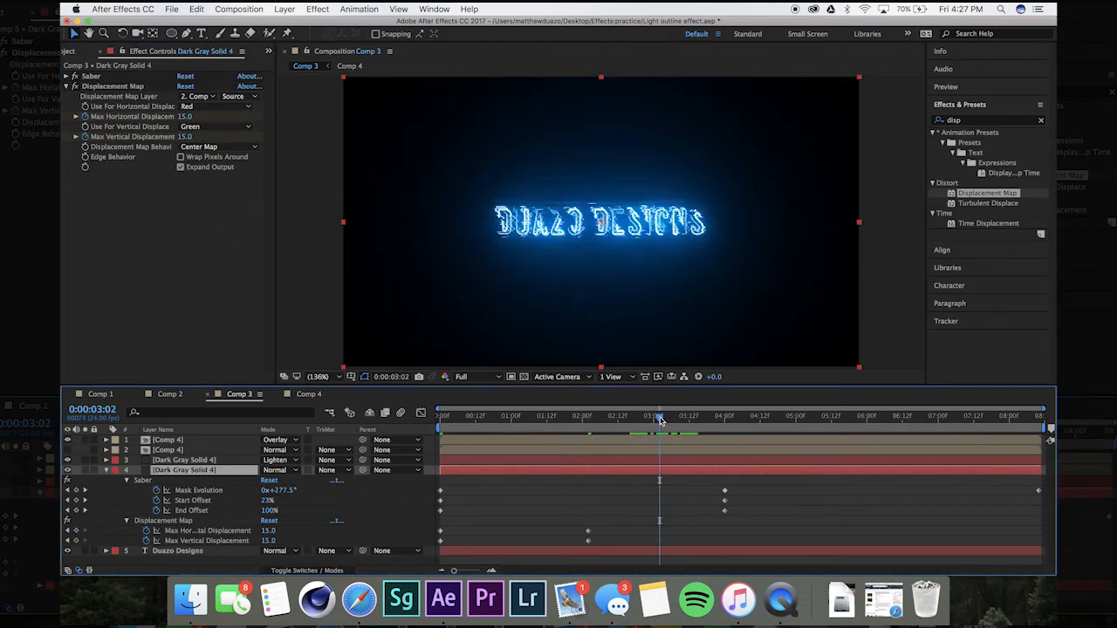
{"action": "left_click", "coordinate": [184, 138]}
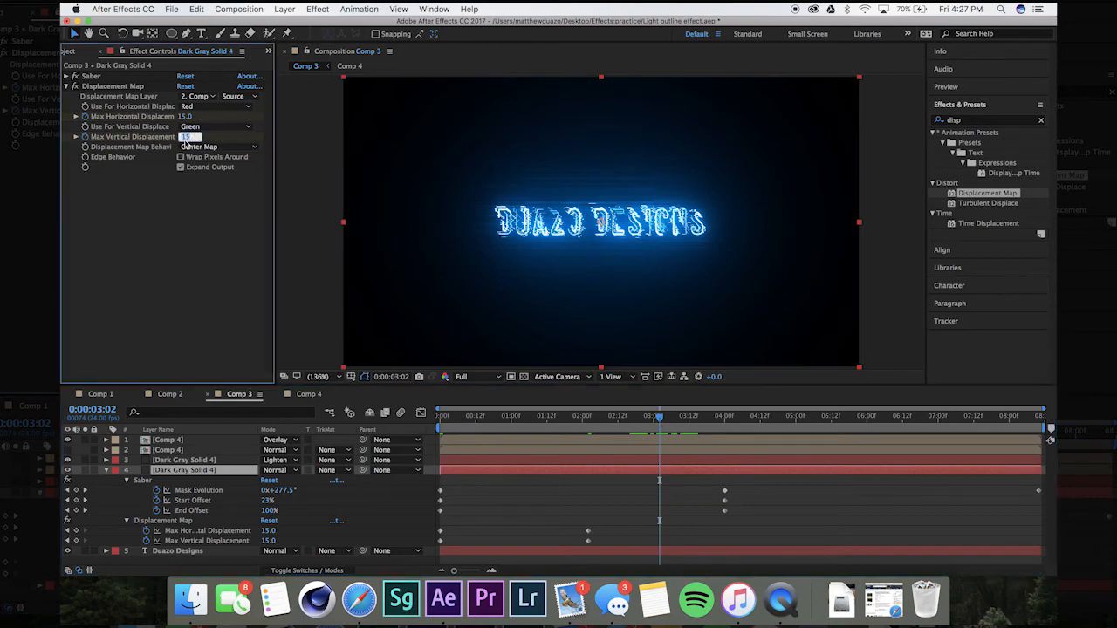
{"action": "type", "text": "0"}
{"action": "left_click", "coordinate": [185, 117]}
{"action": "type", "text": "0"}
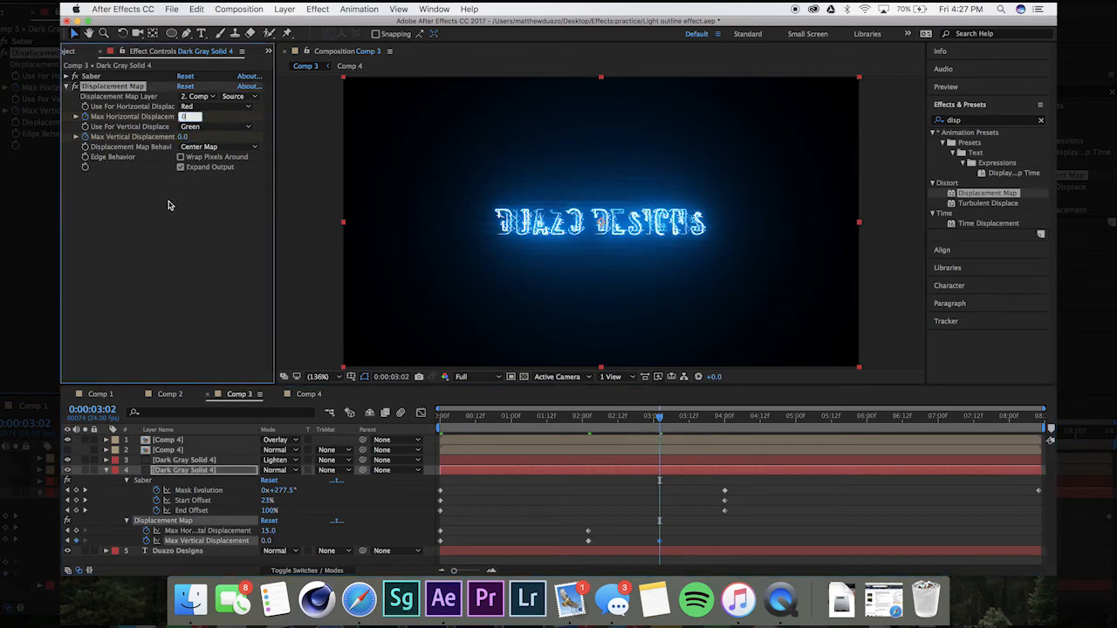
{"action": "left_click", "coordinate": [168, 202]}
- Preview the displaced text animation from the beginning of Comp 3
{"action": "left_click_drag", "start_coordinate": [470, 424], "coordinate": [417, 424]}
{"action": "key", "text": "space"}
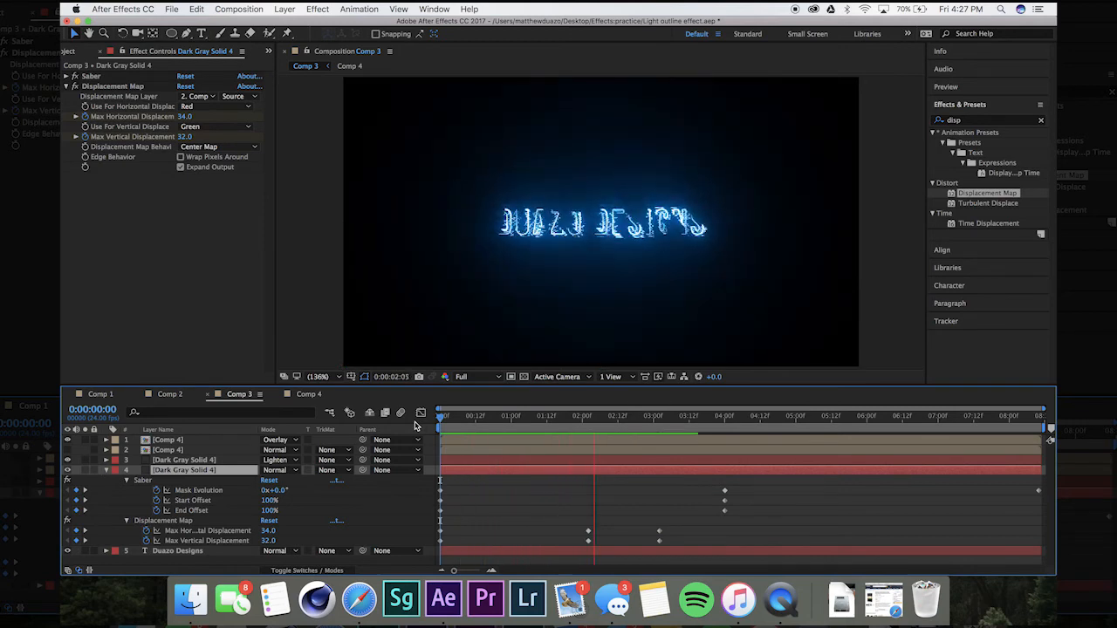
{"action": "key", "text": "space"}
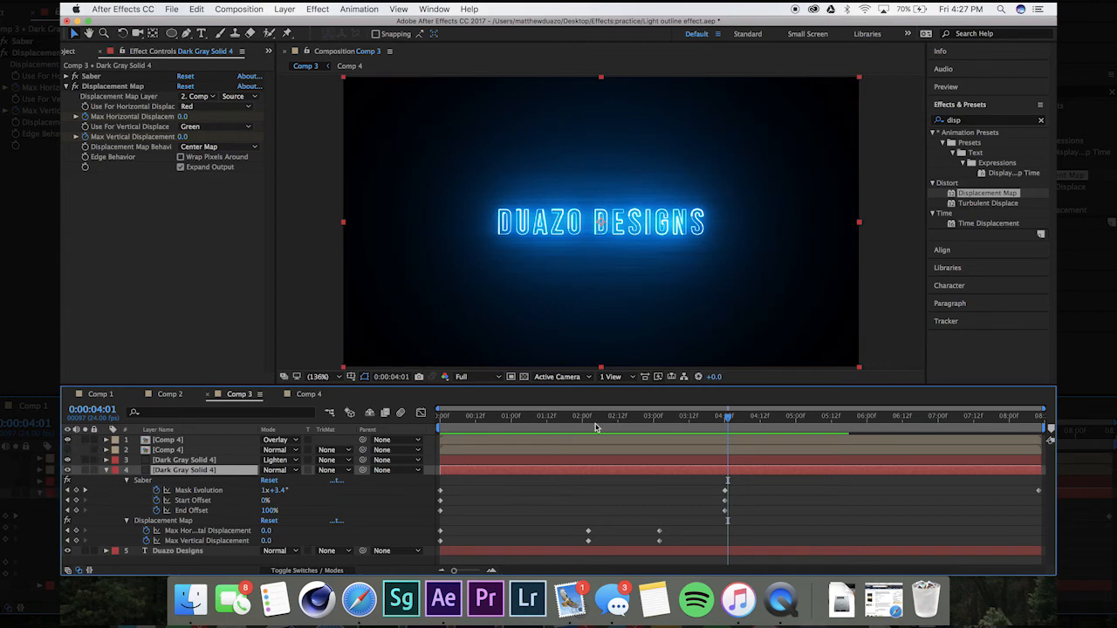
- Examine the reference glitch in Comp 1 up to 0:00:02:06, glance at Comp 2, and return to Comp 3
{"action": "left_click", "coordinate": [101, 395]}
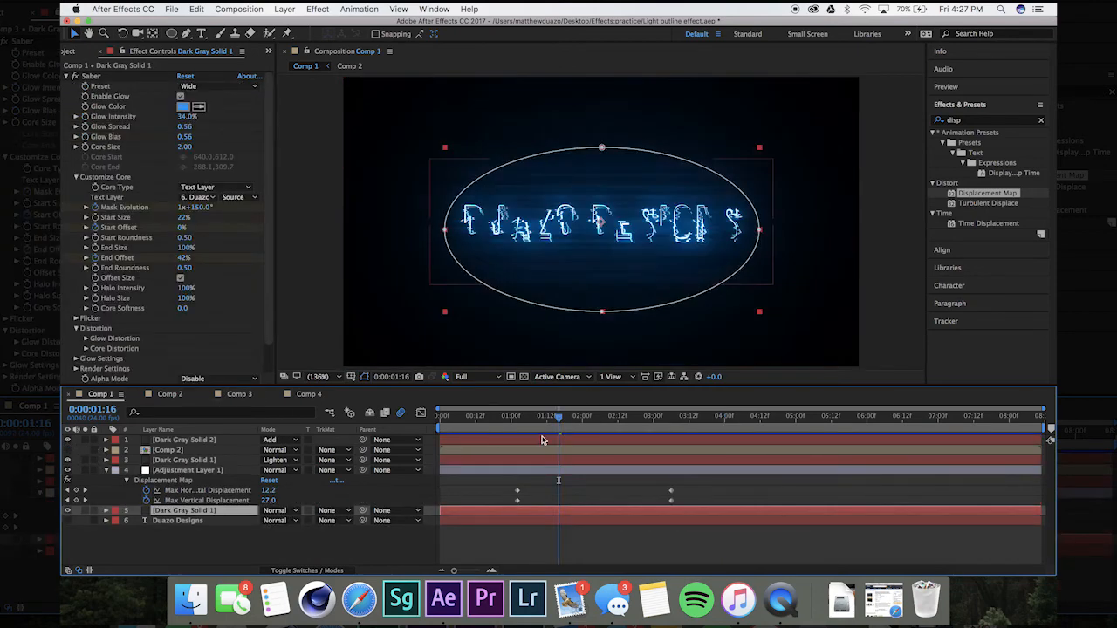
{"action": "left_click_drag", "start_coordinate": [558, 417], "coordinate": [599, 423]}
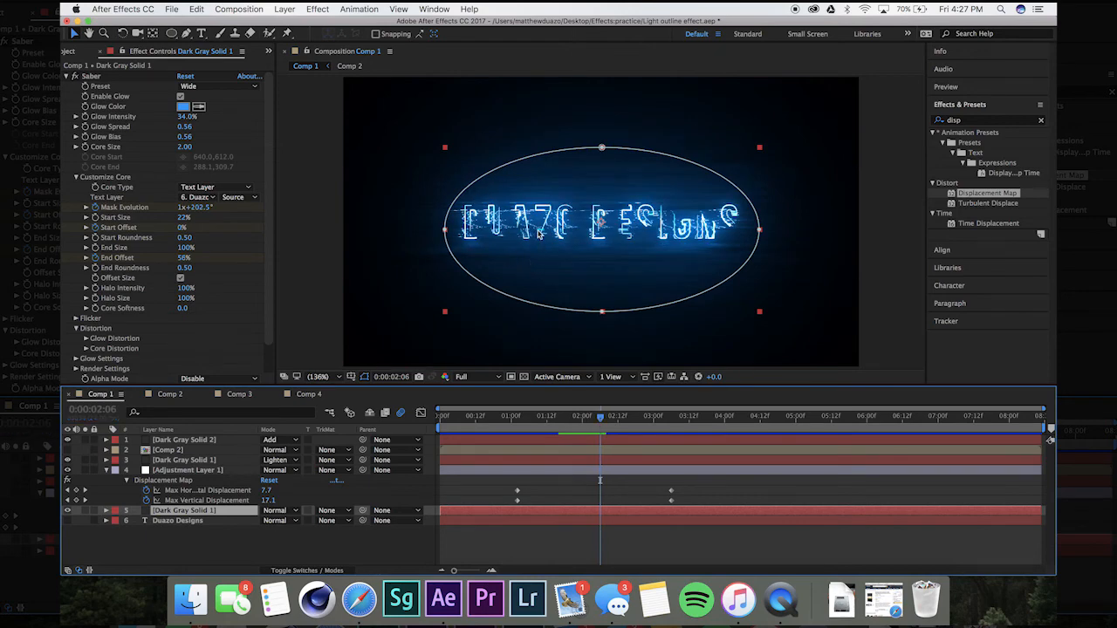
{"action": "left_click", "coordinate": [161, 394]}
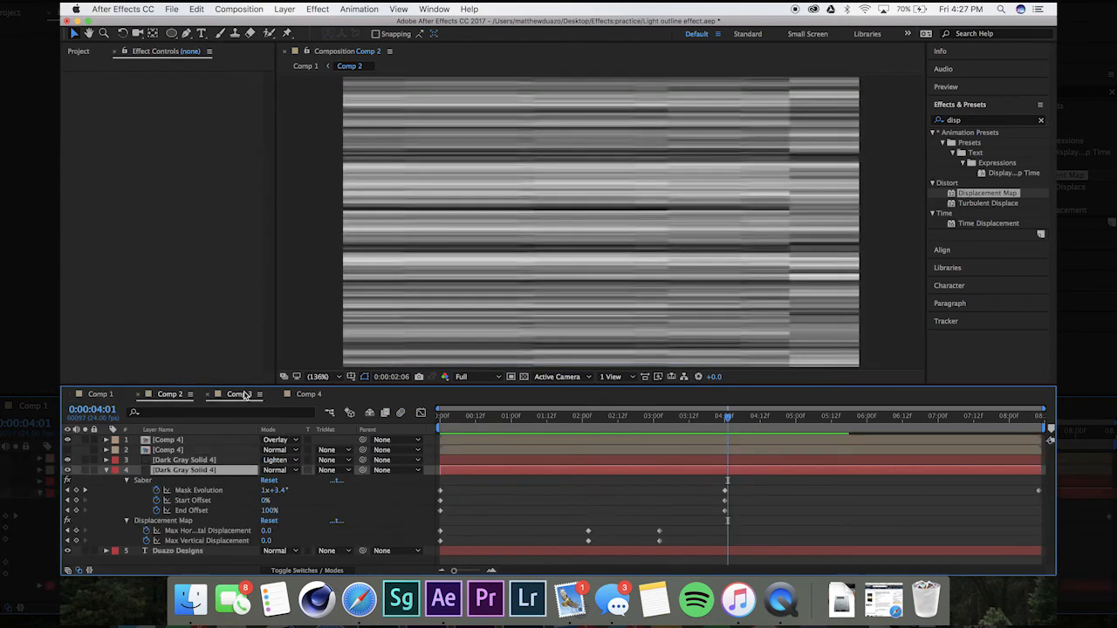
{"action": "left_click", "coordinate": [240, 394]}
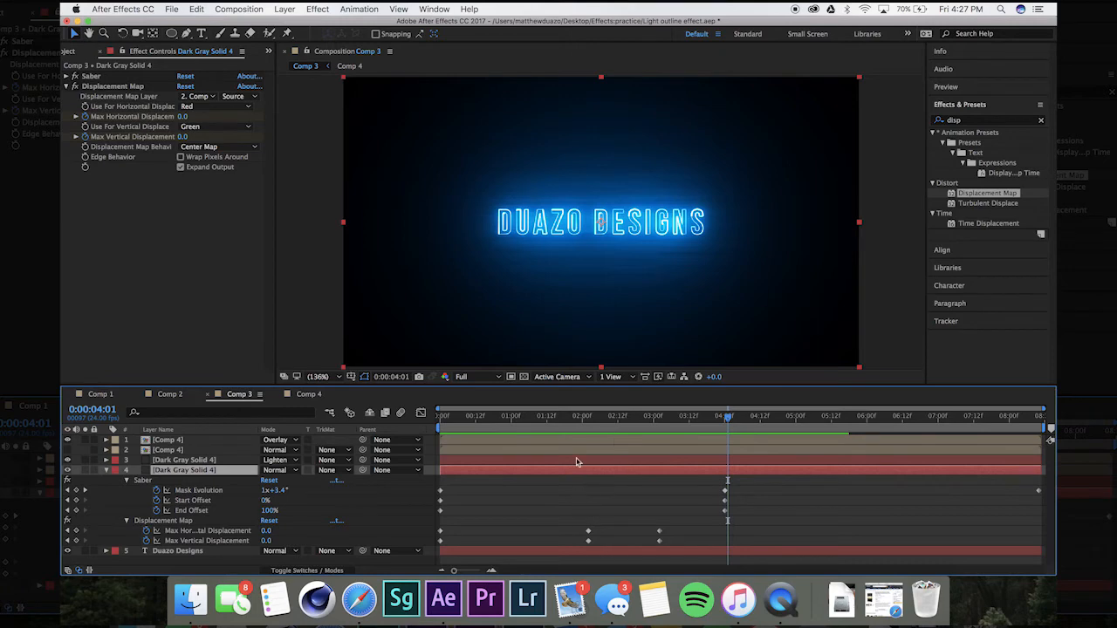
- Move the last pair of displacement keyframes to about 0:00:03:09 and add keyframes for both displacements at 0:00:02:10
{"action": "left_click_drag", "start_coordinate": [581, 423], "coordinate": [609, 425]}
{"action": "left_click_drag", "start_coordinate": [644, 524], "coordinate": [680, 542]}
{"action": "left_click", "coordinate": [611, 424]}
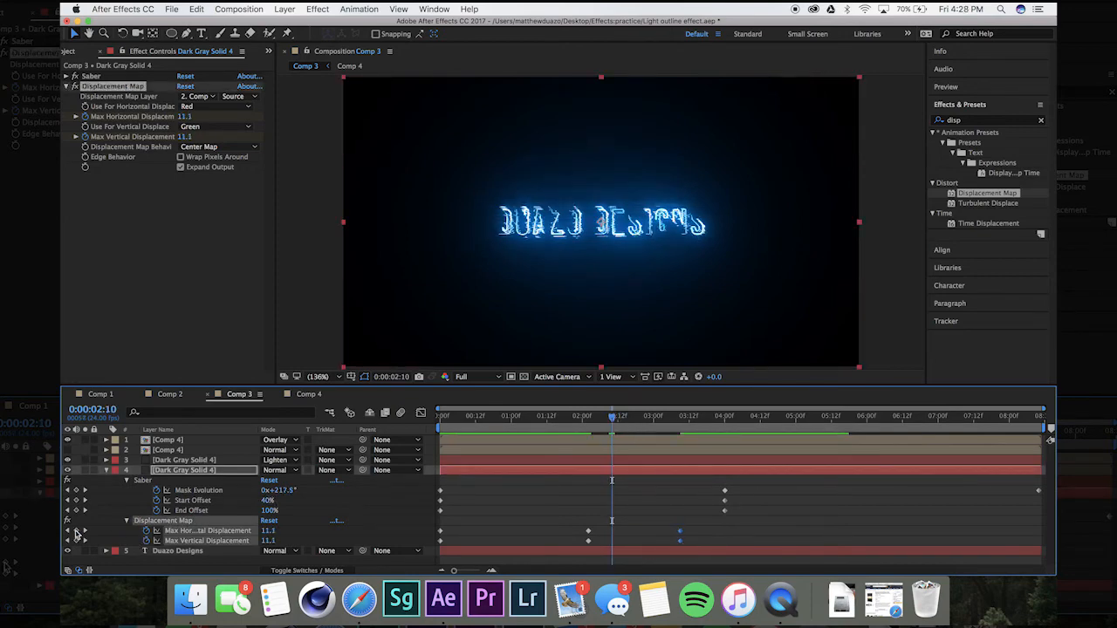
{"action": "left_click", "coordinate": [76, 530]}
{"action": "left_click", "coordinate": [76, 541]}
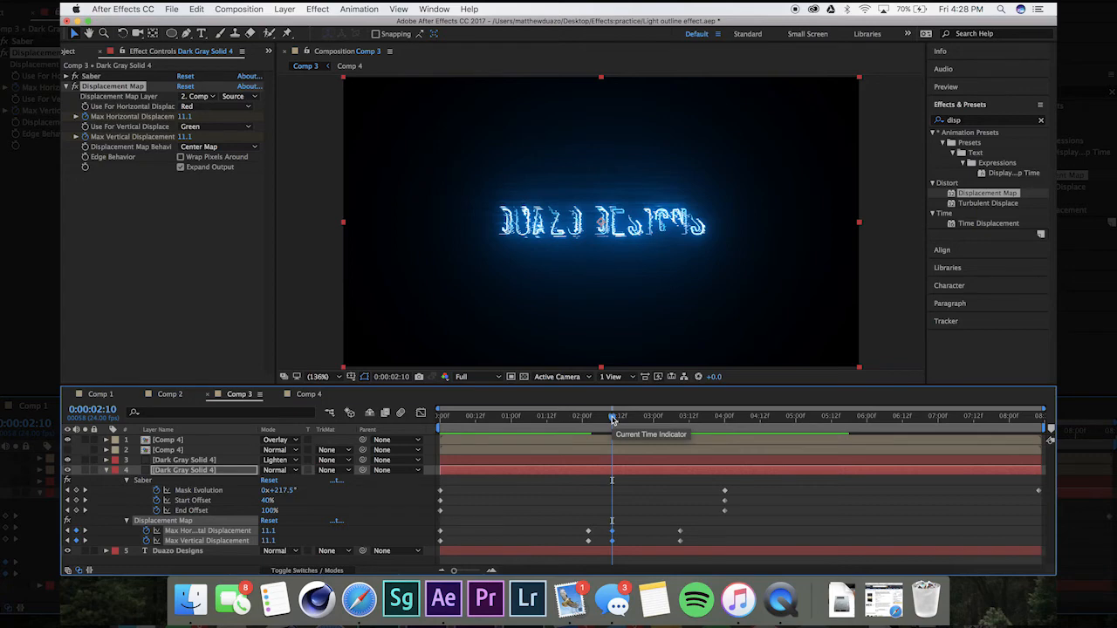
- Set the maximum horizontal displacement to -83.4 and the maximum vertical displacement to -21.4 at 0:00:02:11
{"action": "left_click_drag", "start_coordinate": [612, 421], "coordinate": [614, 421]}
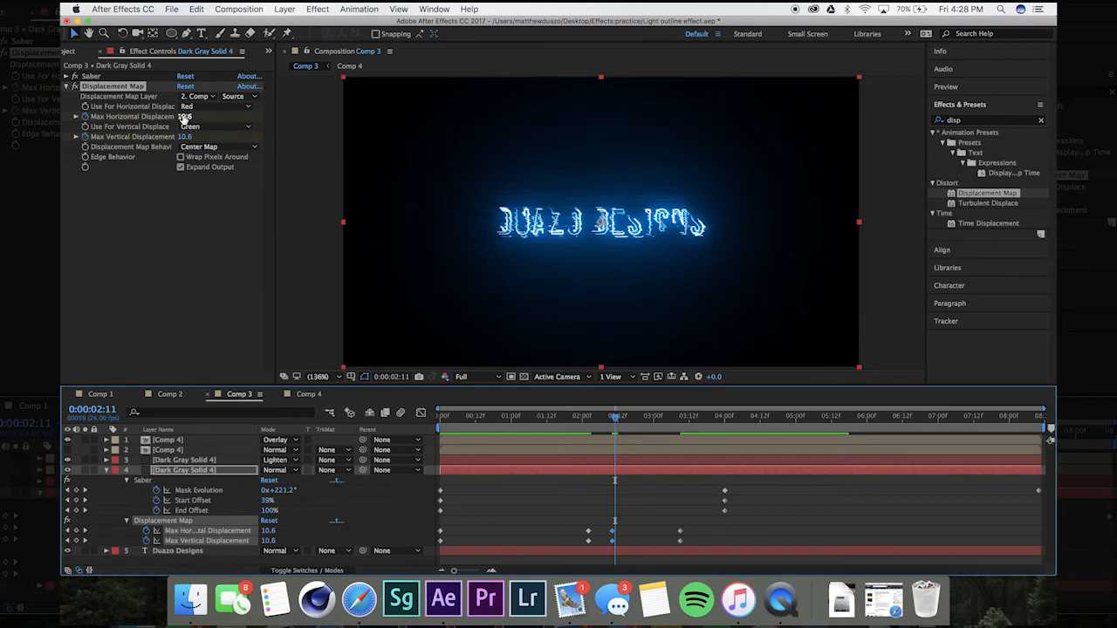
{"action": "left_click", "coordinate": [184, 118]}
{"action": "left_click", "coordinate": [188, 182]}
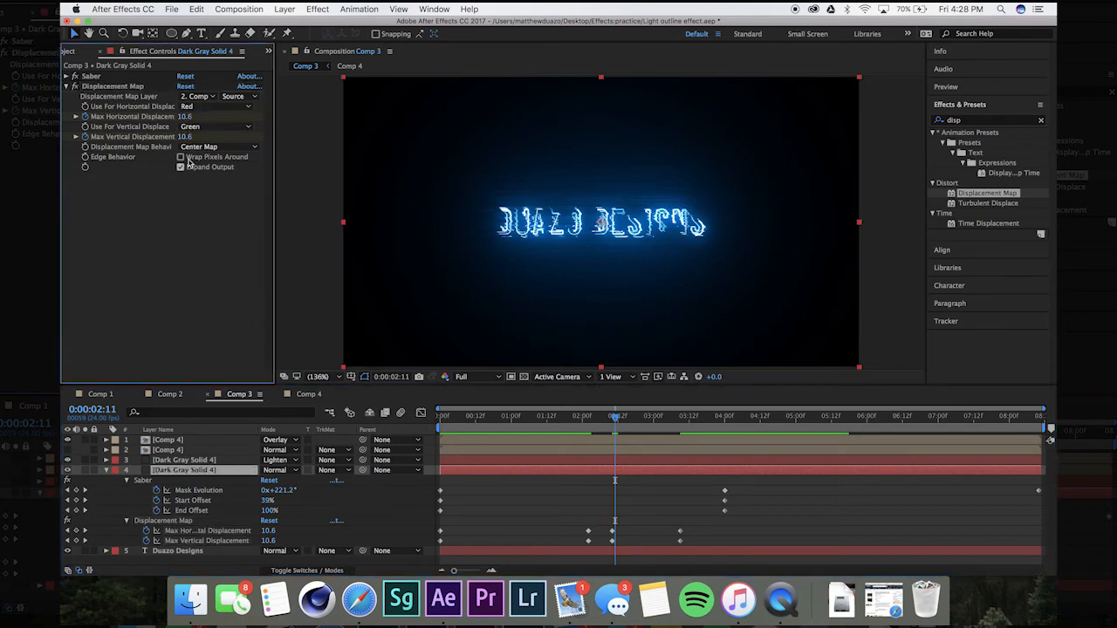
{"action": "left_click_drag", "start_coordinate": [189, 123], "coordinate": [166, 138]}
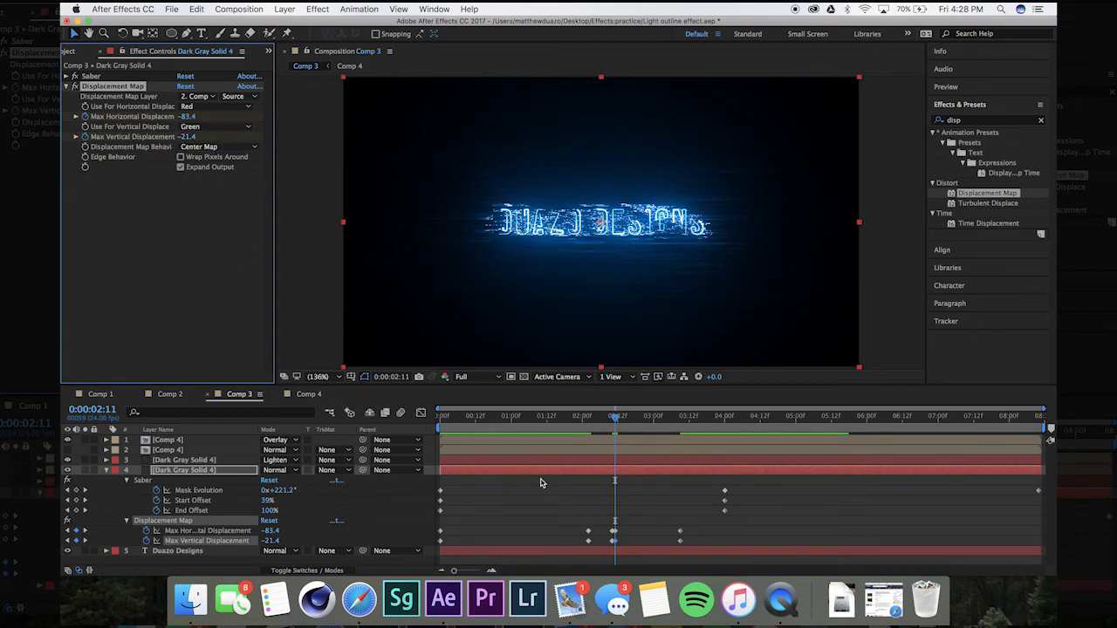
- Copy the displacement keyframes from 0:00:02:10 to 0:00:02:13 and those from 0:00:02:11 to 0:00:02:12
{"action": "key", "text": "super+Right"}
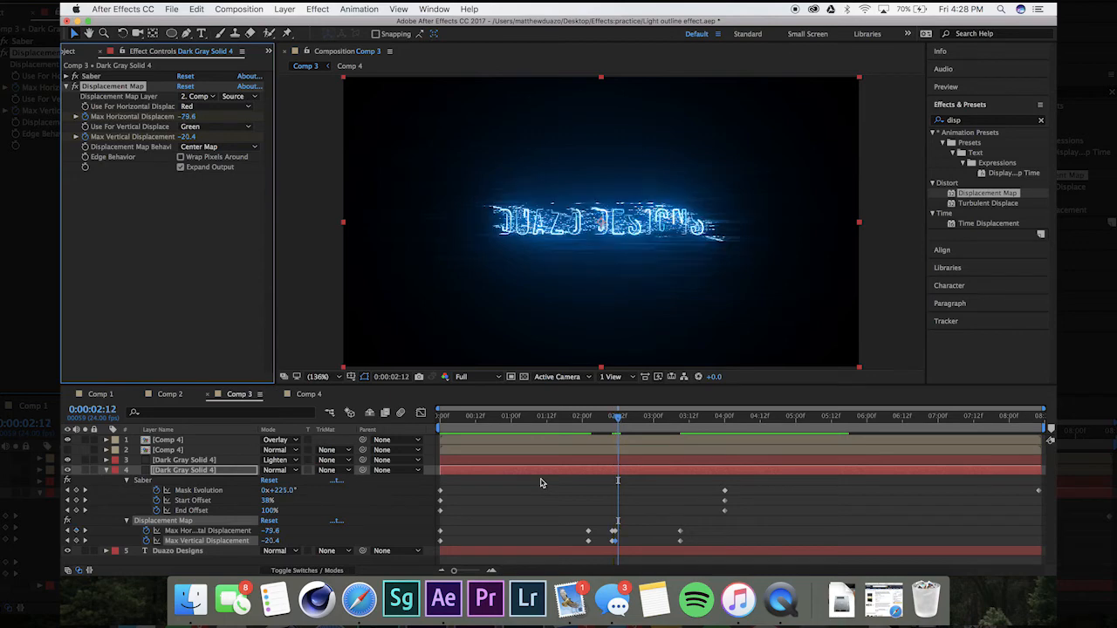
{"action": "left_click_drag", "start_coordinate": [603, 526], "coordinate": [613, 546]}
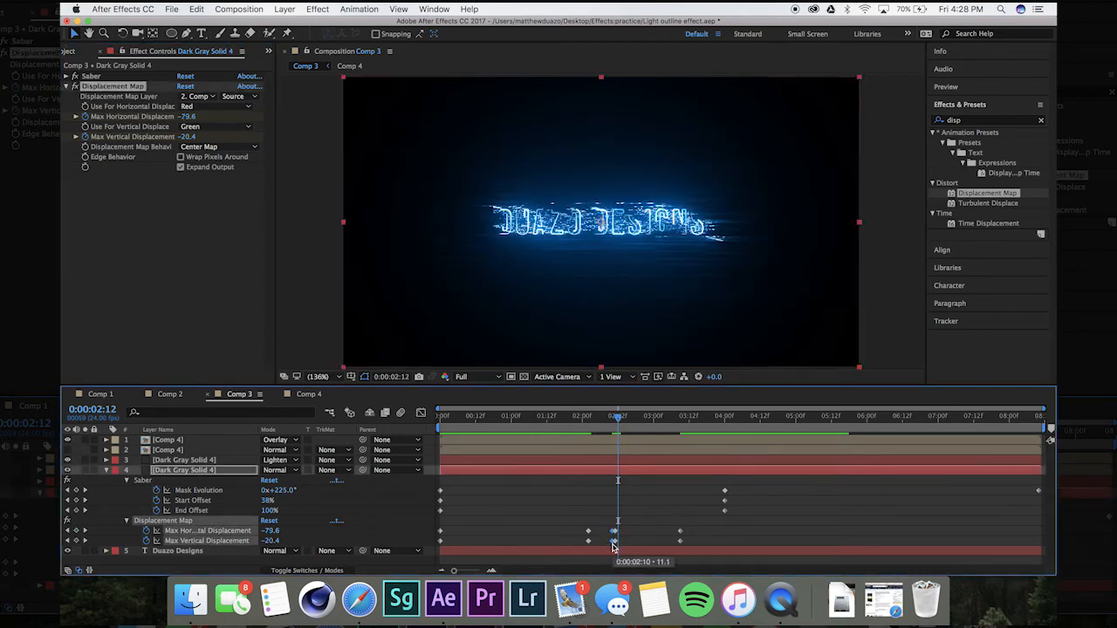
{"action": "key", "text": "super+v"}
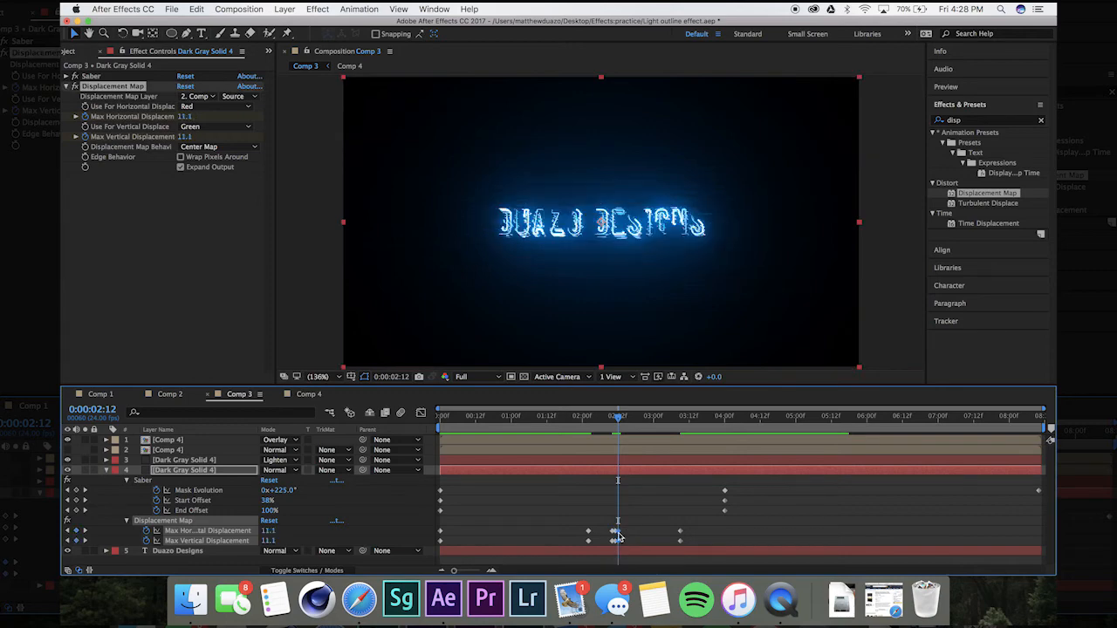
{"action": "left_click_drag", "start_coordinate": [618, 531], "coordinate": [615, 544]}
{"action": "mouse_move", "coordinate": [616, 543]}
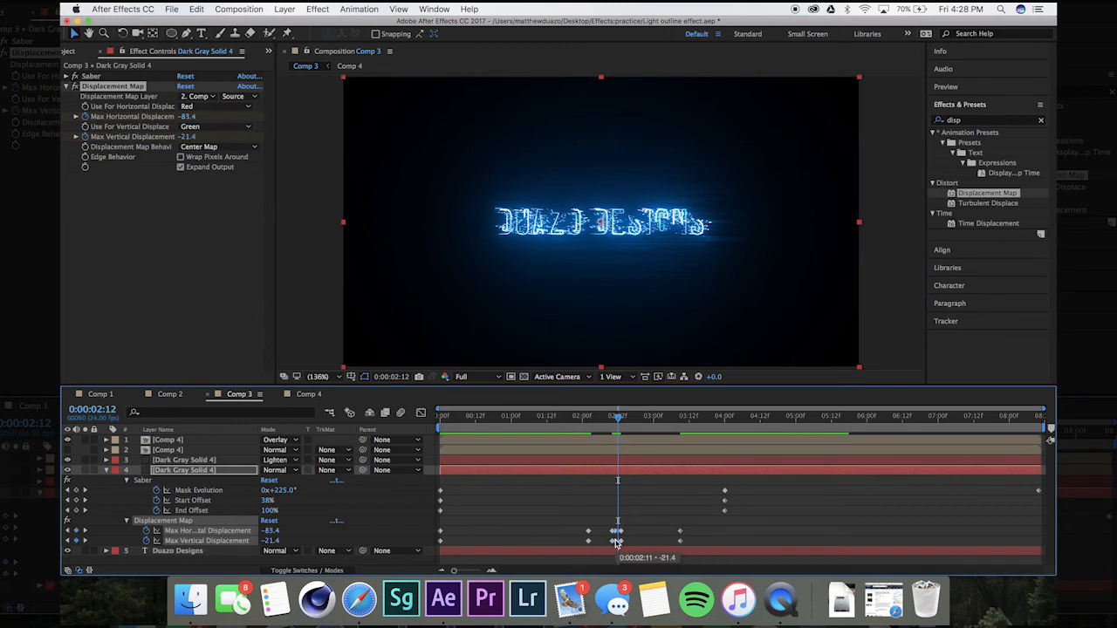
- Examine the glitch frame by frame around the displacement keyframes at 0:00:02:10 to 0:00:02:13 in a closer timeline view
{"action": "left_click_drag", "start_coordinate": [617, 421], "coordinate": [592, 428]}
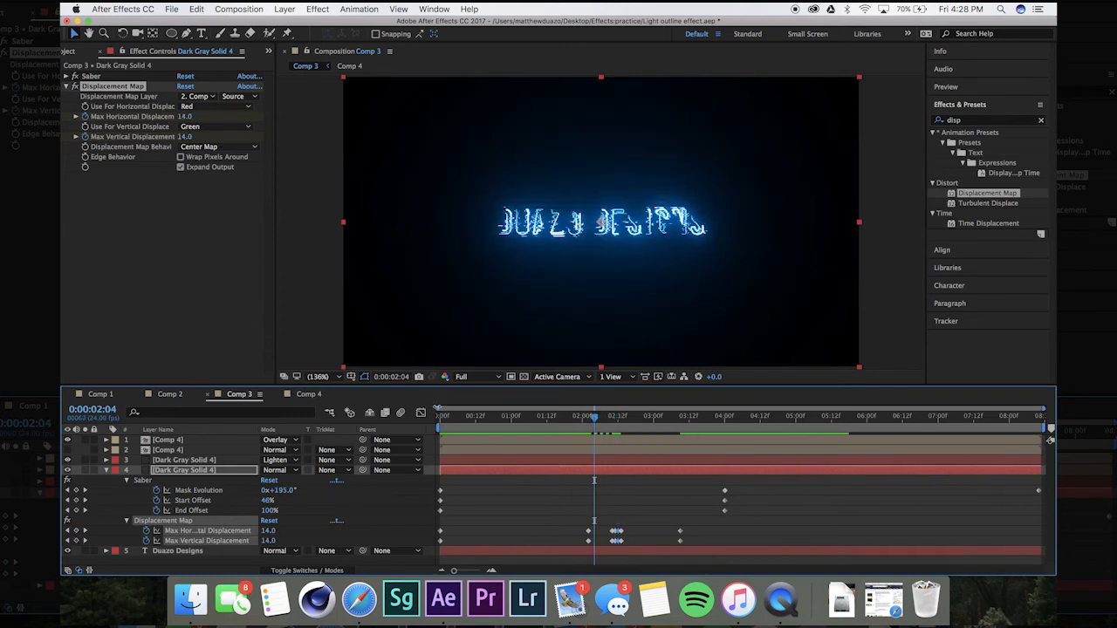
{"action": "left_click_drag", "start_coordinate": [437, 407], "coordinate": [576, 408]}
{"action": "left_click_drag", "start_coordinate": [1042, 409], "coordinate": [702, 423]}
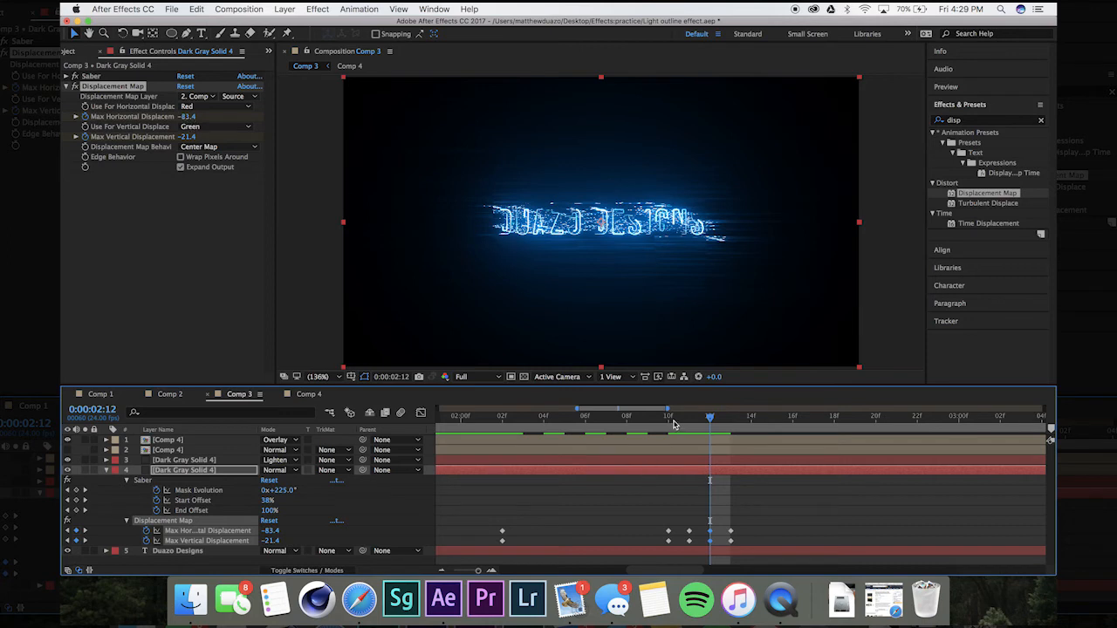
{"action": "left_click", "coordinate": [674, 424]}
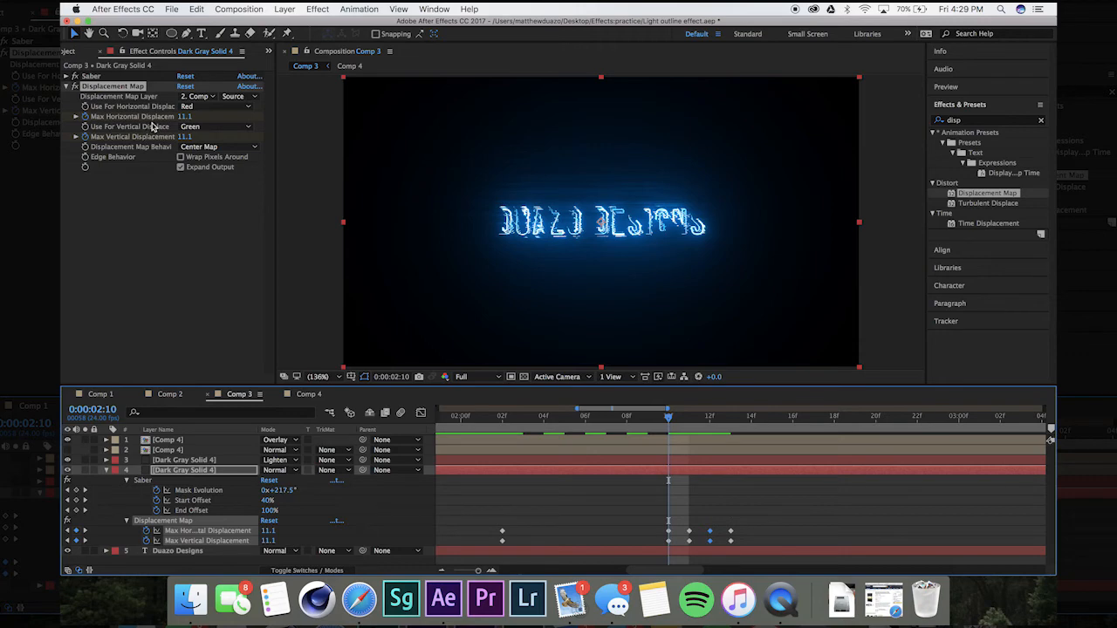
{"action": "left_click_drag", "start_coordinate": [510, 421], "coordinate": [672, 429]}
{"action": "left_click", "coordinate": [627, 421]}
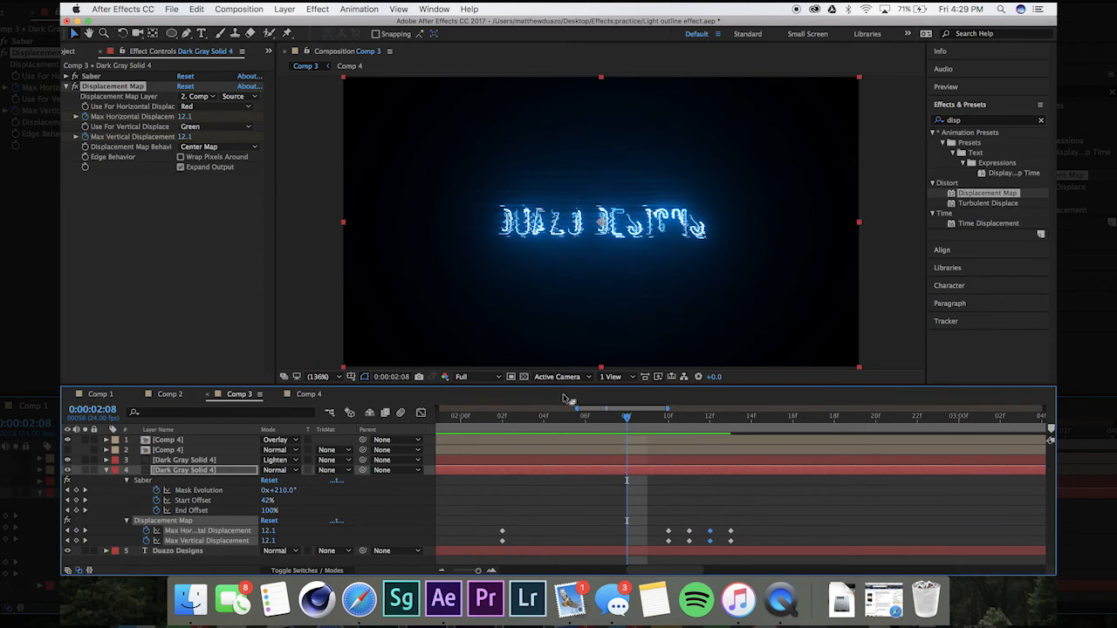
{"action": "left_click", "coordinate": [668, 424]}
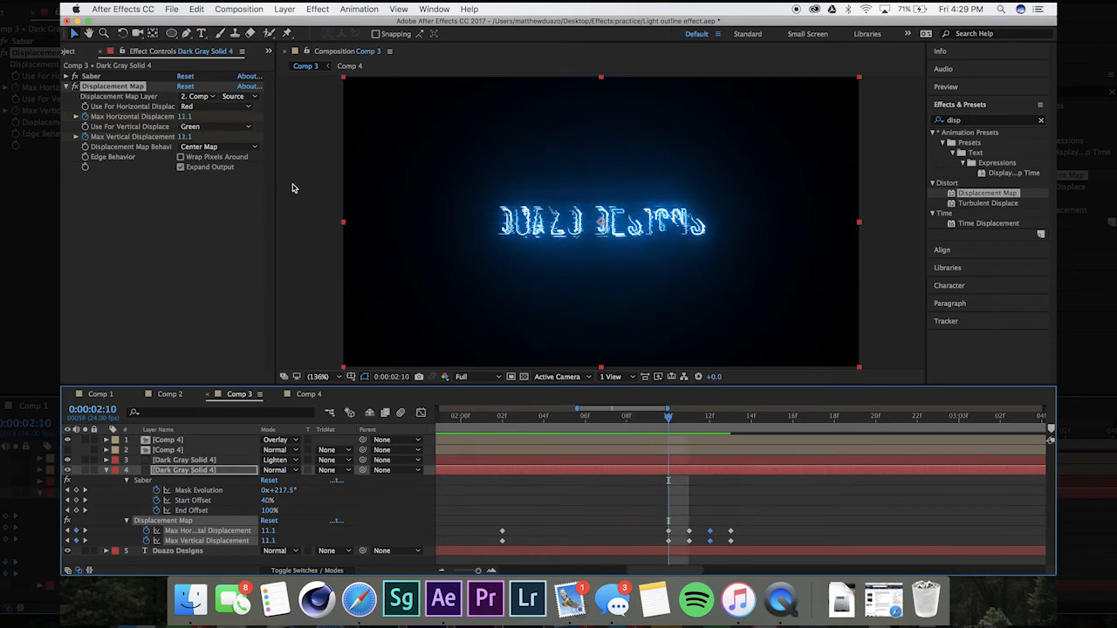
- Copy the displacement keyframes at 0:00:02:11 and 0:00:02:12 and go to 0:00:01:00
{"action": "left_click_drag", "start_coordinate": [673, 419], "coordinate": [731, 418]}
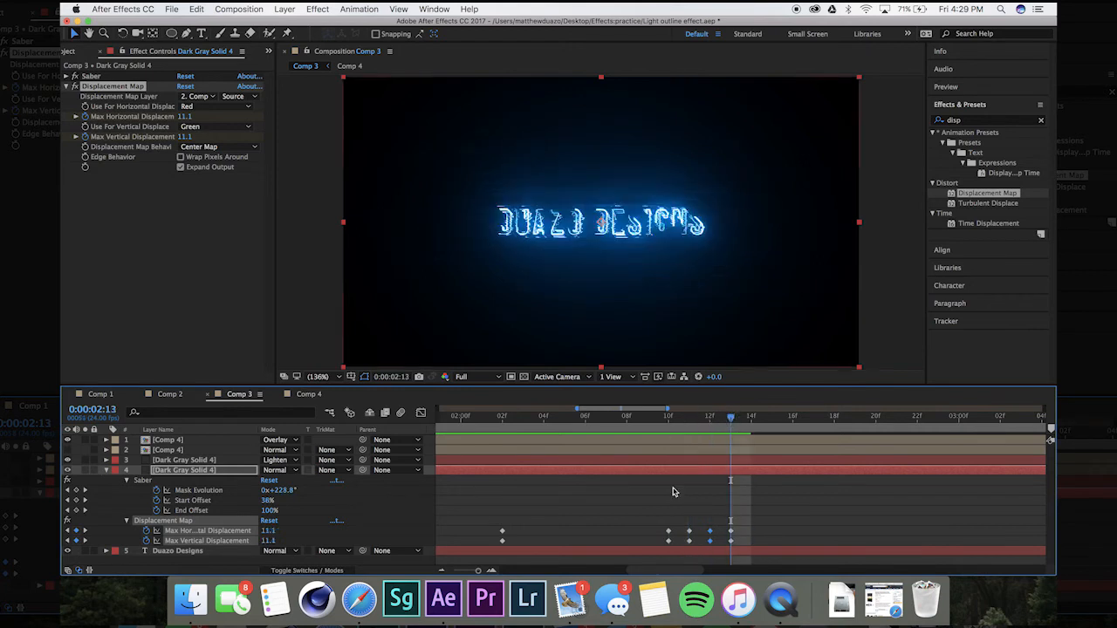
{"action": "left_click_drag", "start_coordinate": [677, 515], "coordinate": [720, 560]}
{"action": "left_click_drag", "start_coordinate": [578, 408], "coordinate": [465, 408]}
{"action": "left_click_drag", "start_coordinate": [532, 427], "coordinate": [574, 421]}
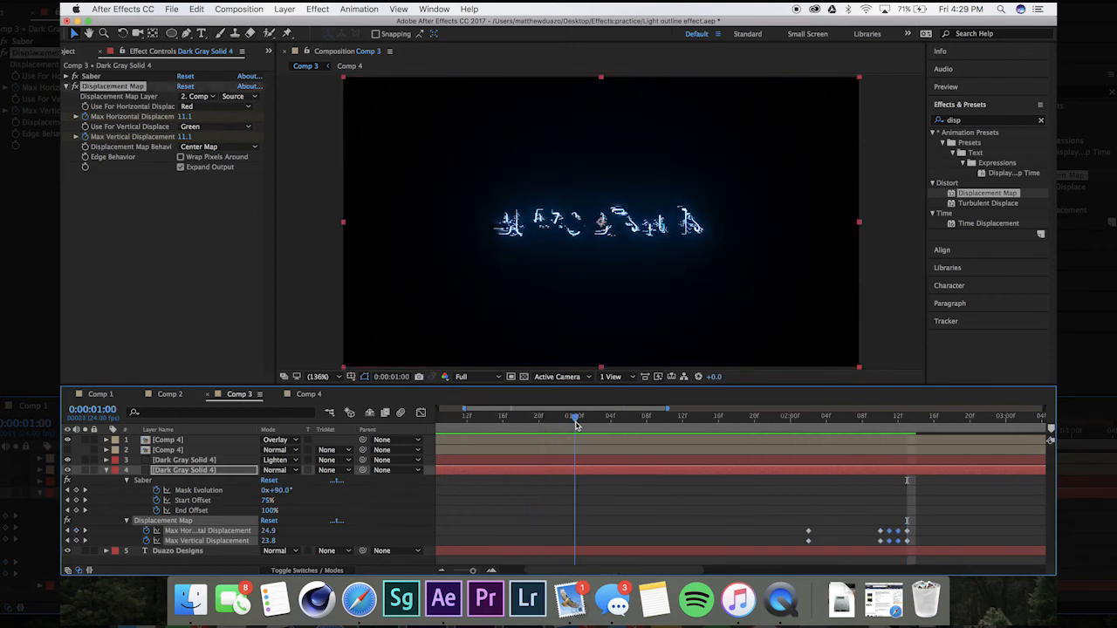
{"action": "key", "text": "cmd+v"}
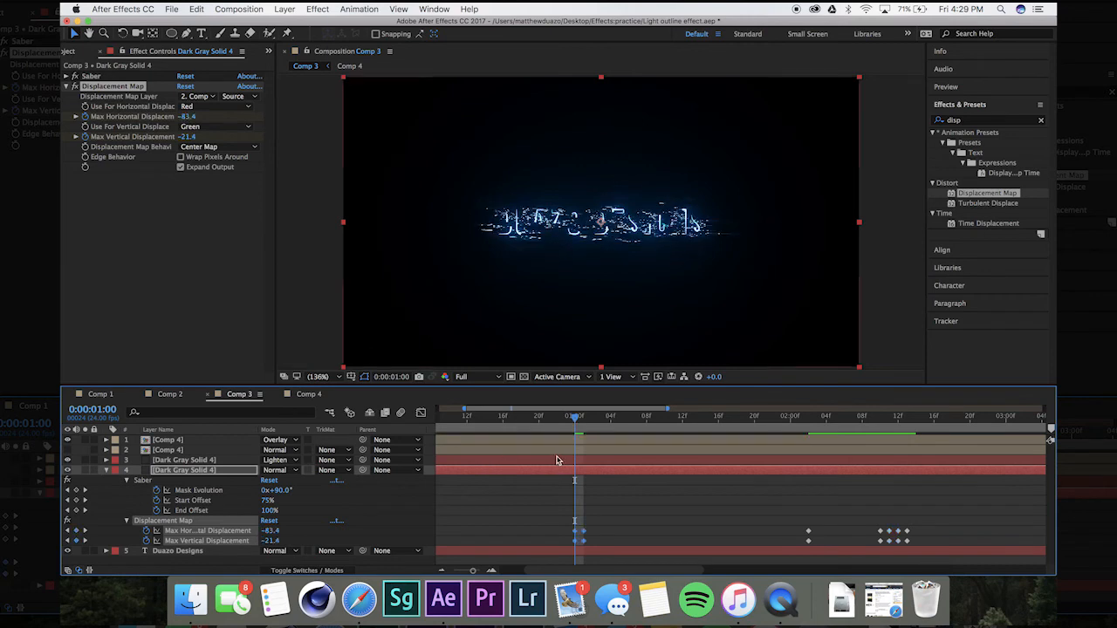
{"action": "key", "text": "Page_Up"}
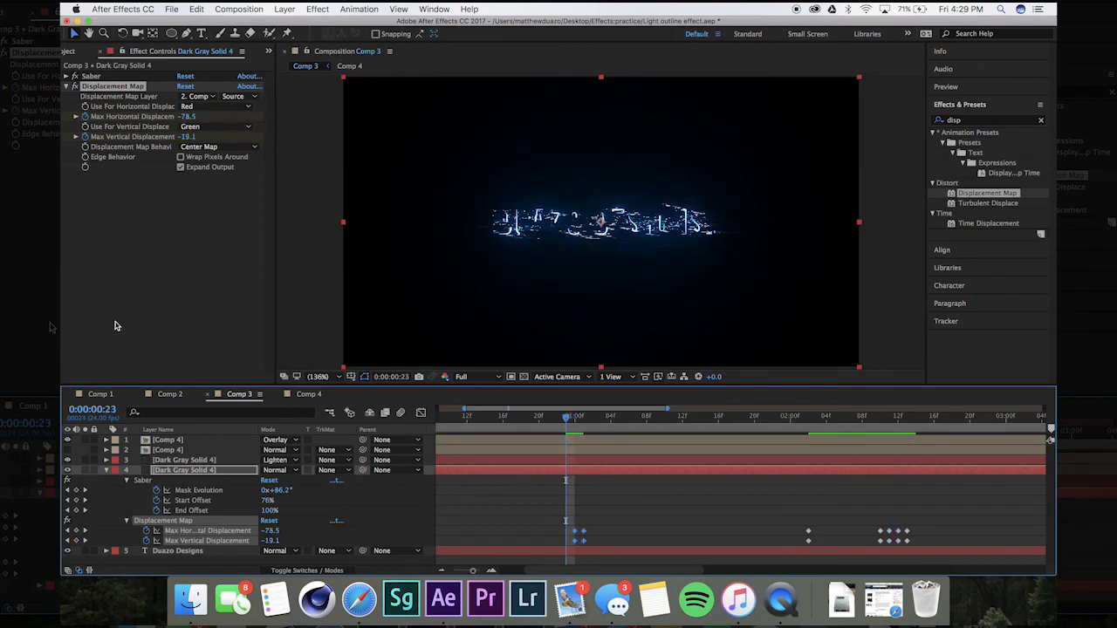
{"action": "key", "text": "cmd+z"}
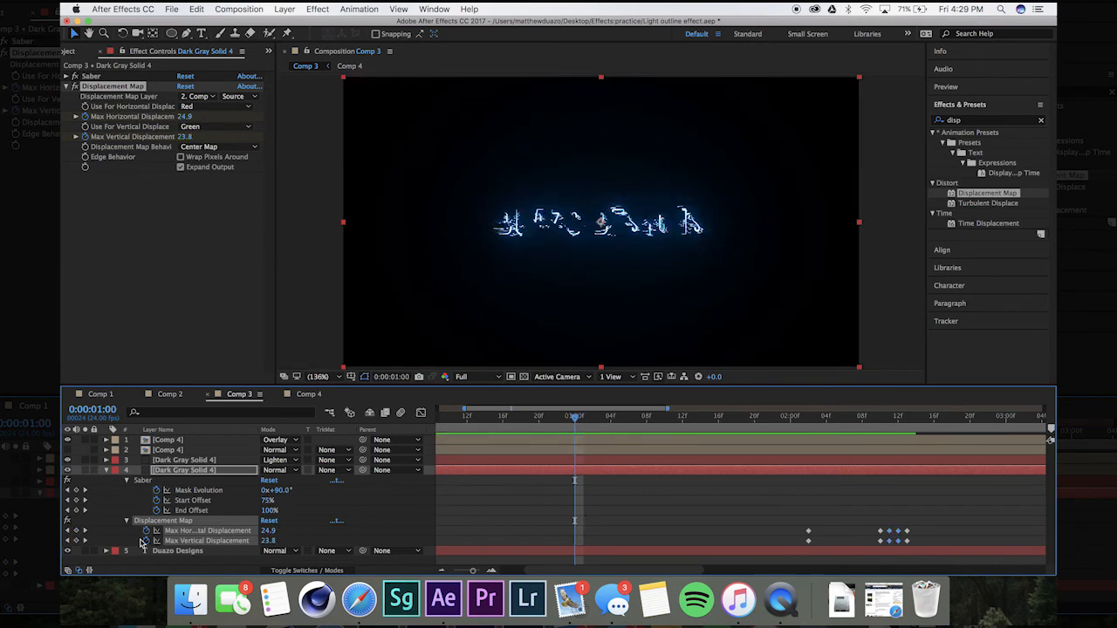
- Add keyframes for both displacements at 0:00:01:00 and paste the copied keyframes starting at 0:00:01:01
{"action": "left_click", "coordinate": [76, 530]}
{"action": "left_click", "coordinate": [76, 540]}
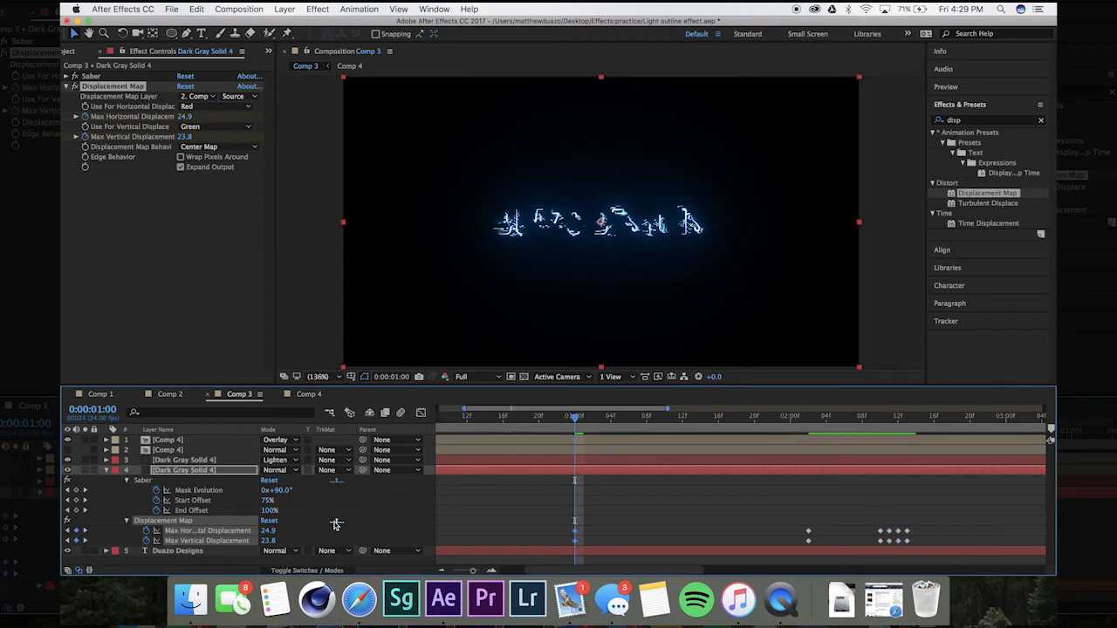
{"action": "key", "text": "Page_Down"}
{"action": "key", "text": "cmd+v"}
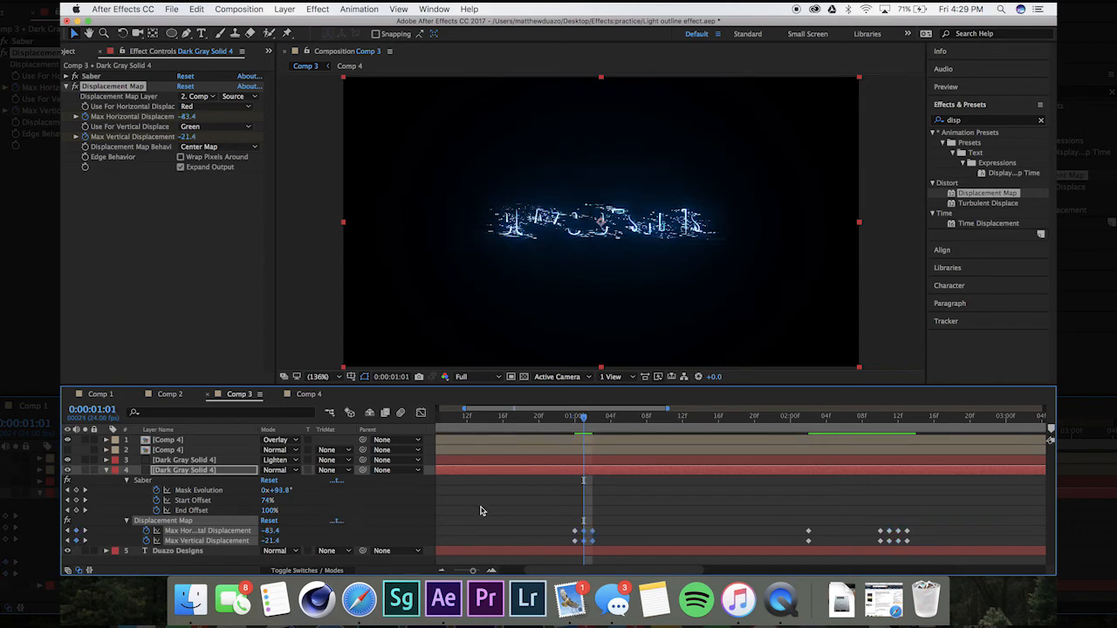
- Copy the displacement keyframes from 0:00:01:00 to 0:00:01:03
{"action": "left_click_drag", "start_coordinate": [557, 510], "coordinate": [569, 540]}
{"action": "left_click_drag", "start_coordinate": [579, 548], "coordinate": [579, 548]}
{"action": "left_click", "coordinate": [602, 425]}
- Play back the animation from 0:00:00:18 to check both glitch bursts and show the displacement keyframes over the whole effect
{"action": "left_click_drag", "start_coordinate": [602, 425], "coordinate": [557, 425]}
{"action": "left_click", "coordinate": [520, 423]}
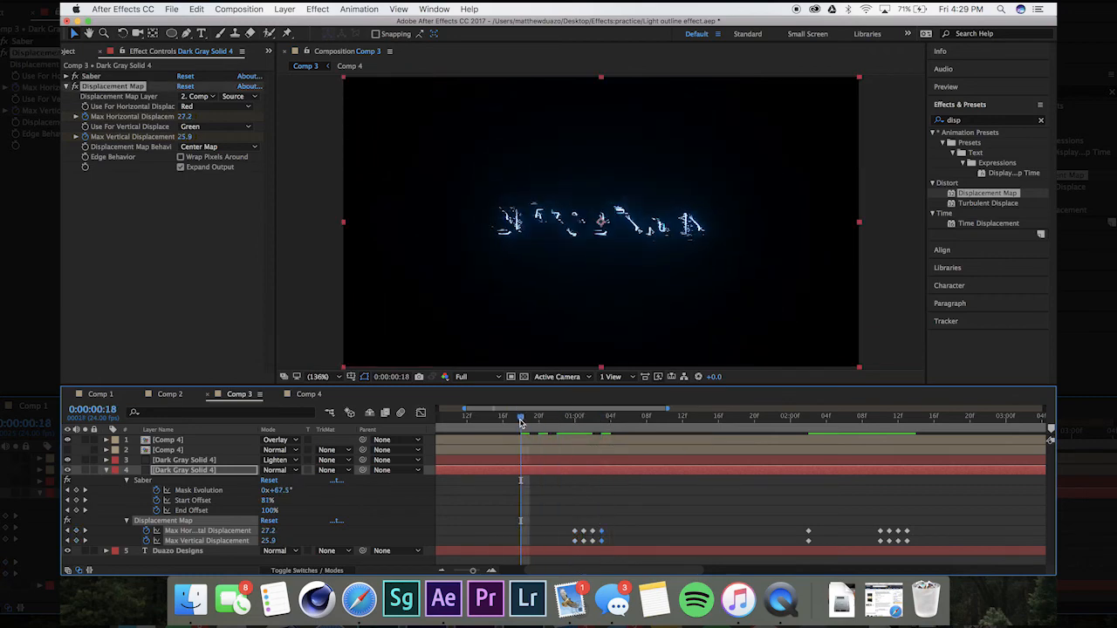
{"action": "key", "text": "space"}
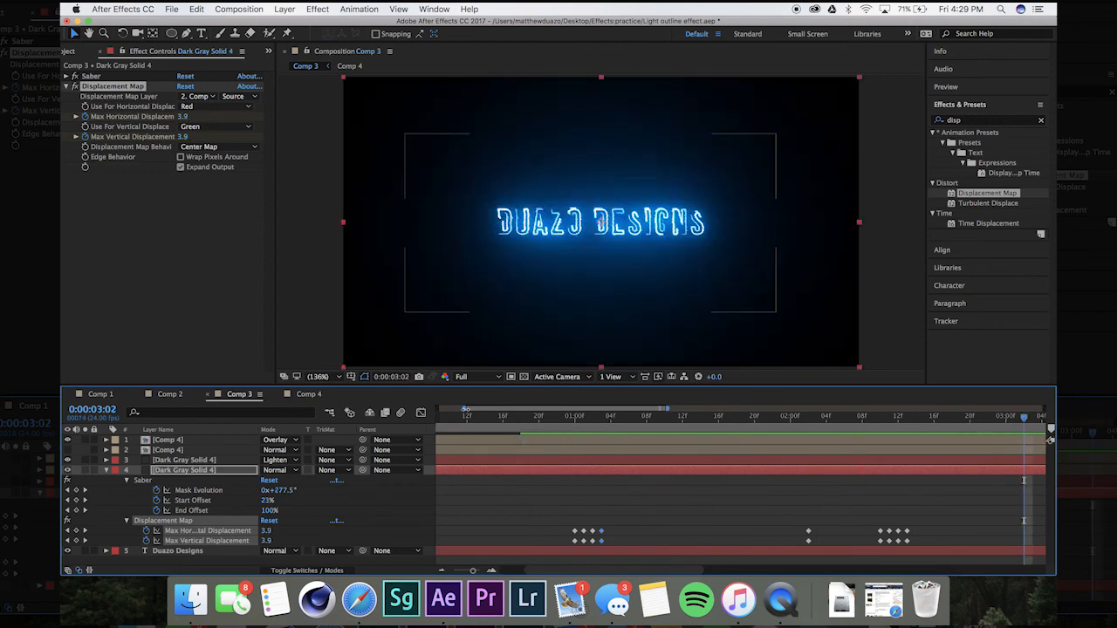
{"action": "left_click_drag", "start_coordinate": [464, 409], "coordinate": [415, 413]}
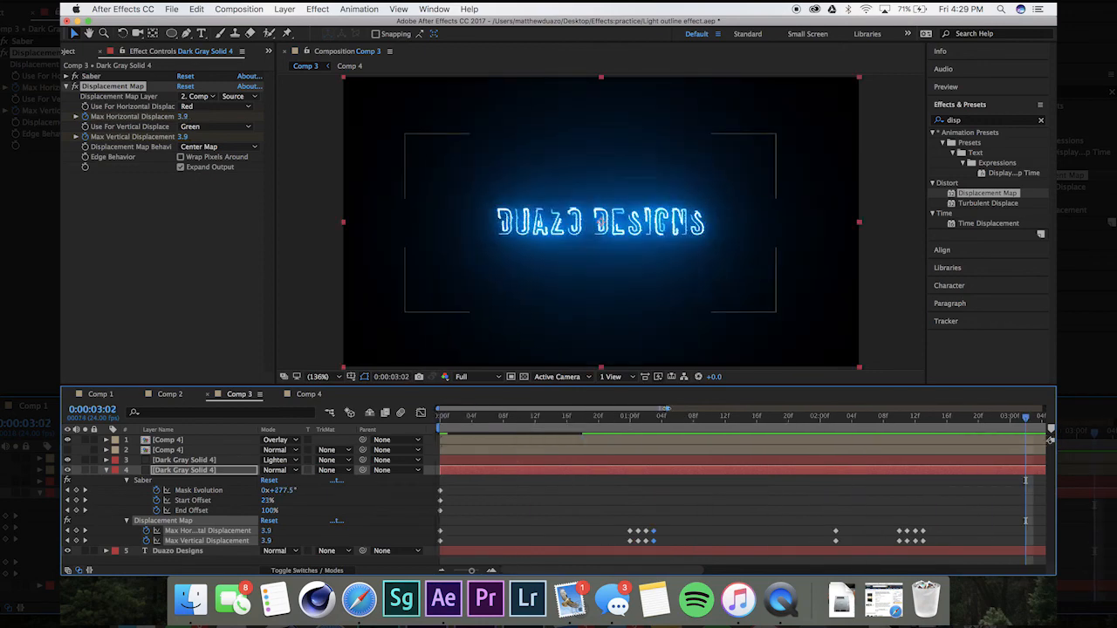
{"action": "left_click_drag", "start_coordinate": [665, 408], "coordinate": [757, 409]}
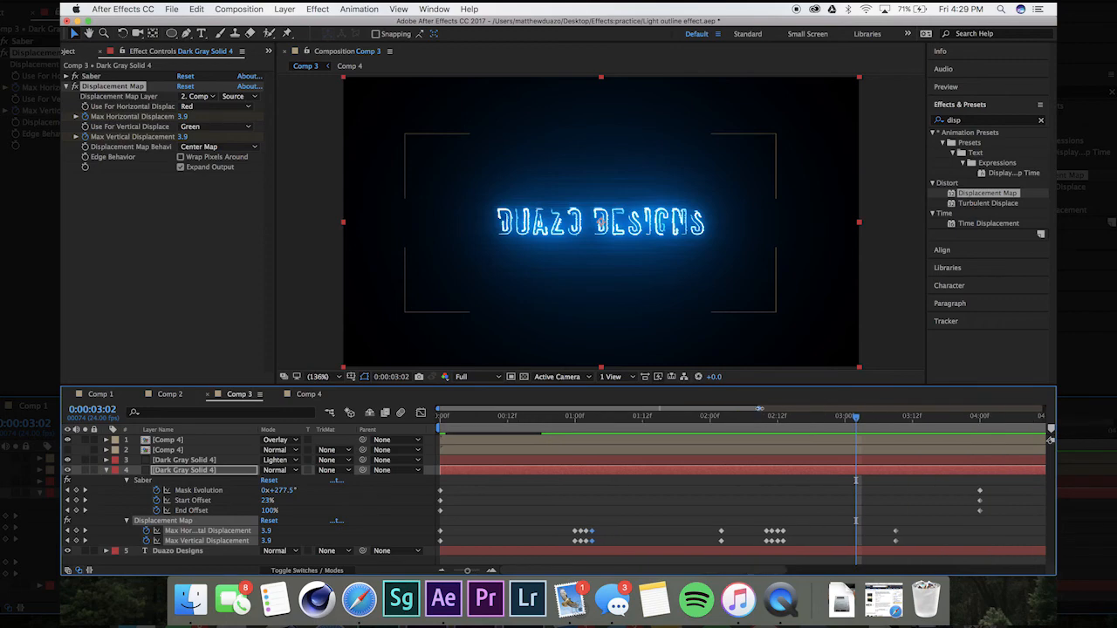
- Add an adjustment layer and place it directly below the second Comp 4 layer
{"action": "left_click", "coordinate": [166, 440]}
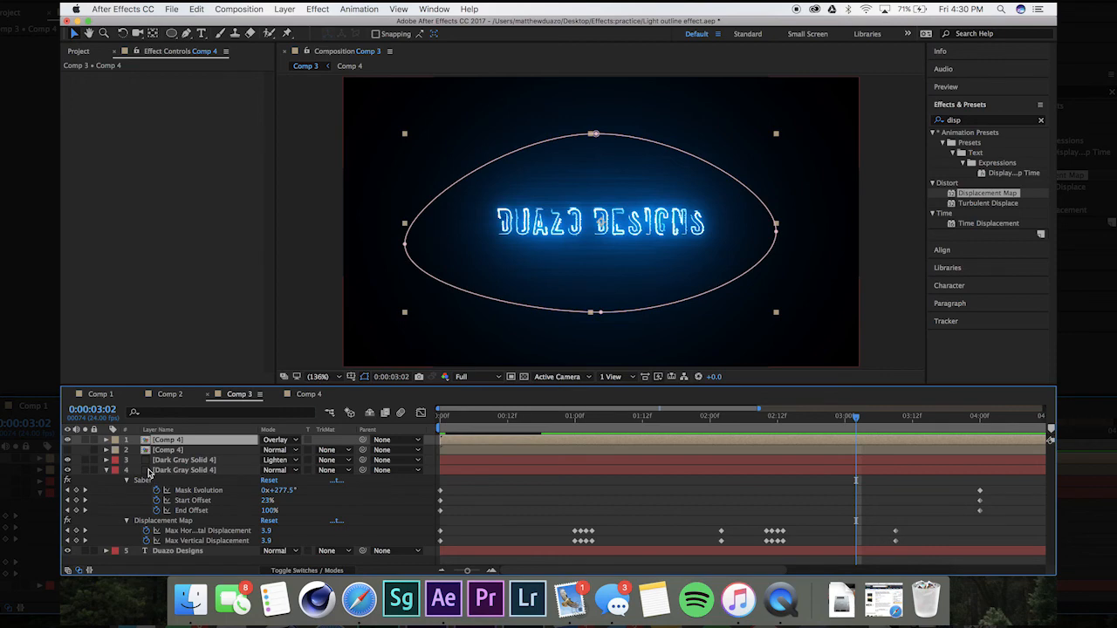
{"action": "key", "text": "super+alt+y"}
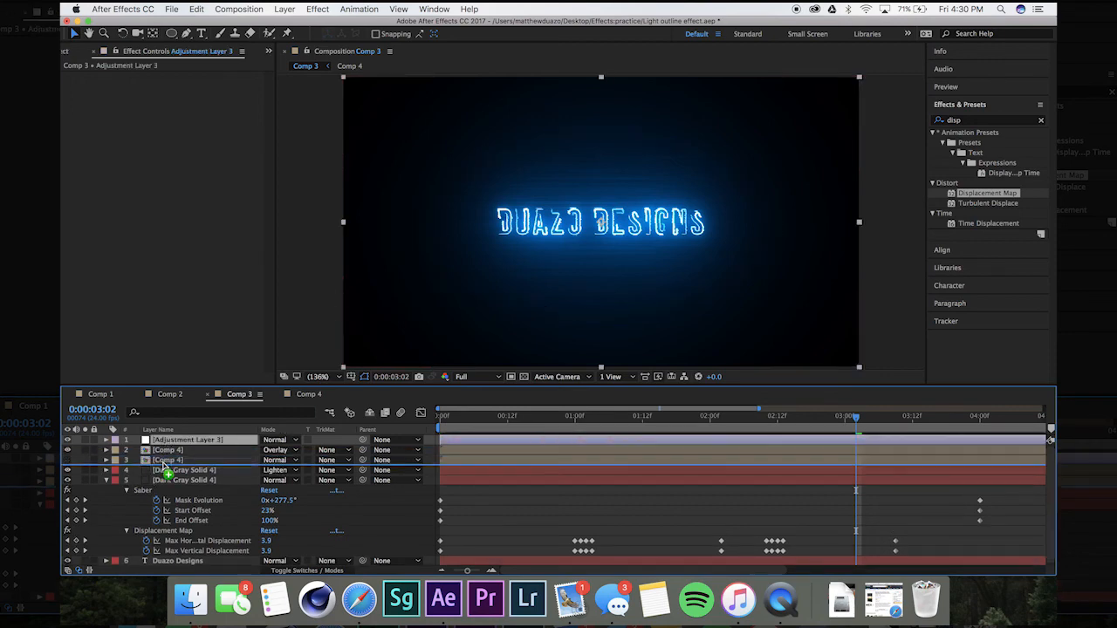
{"action": "left_click_drag", "start_coordinate": [164, 471], "coordinate": [163, 467]}
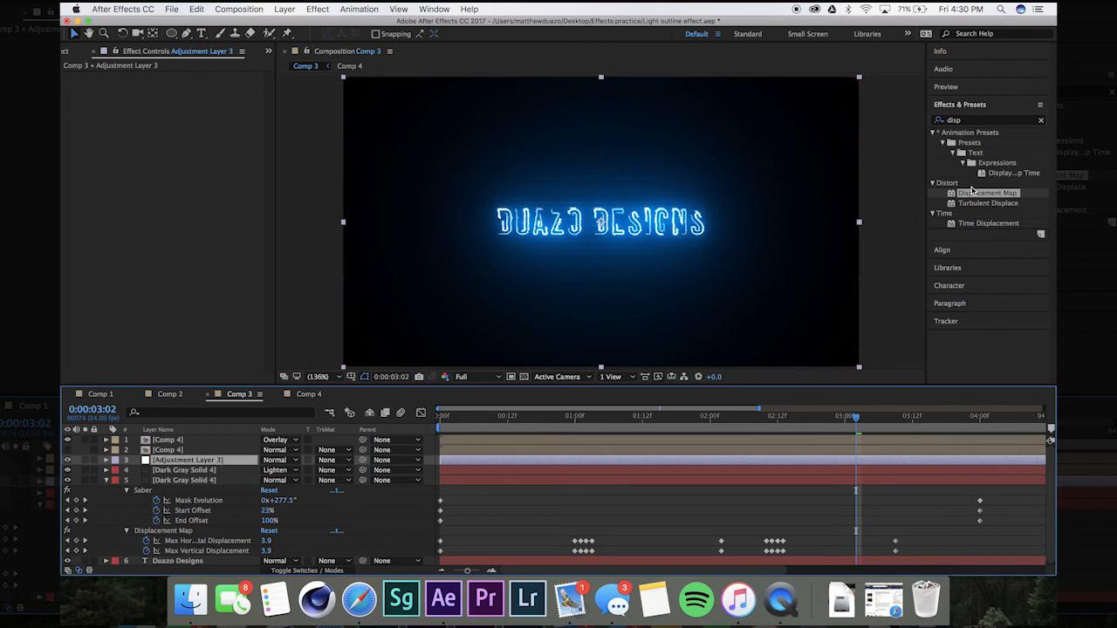
- Apply Displacement Map to the adjustment layer with the second Comp 4 layer as its map layer
{"action": "double_click", "coordinate": [971, 194]}
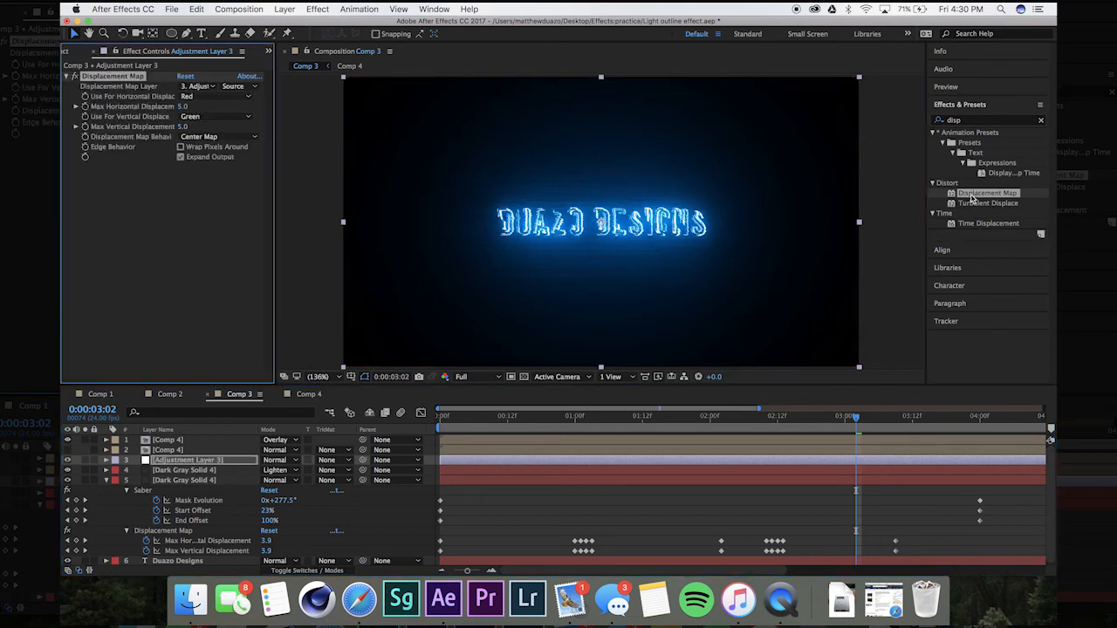
{"action": "left_click", "coordinate": [208, 86]}
{"action": "left_click", "coordinate": [216, 128]}
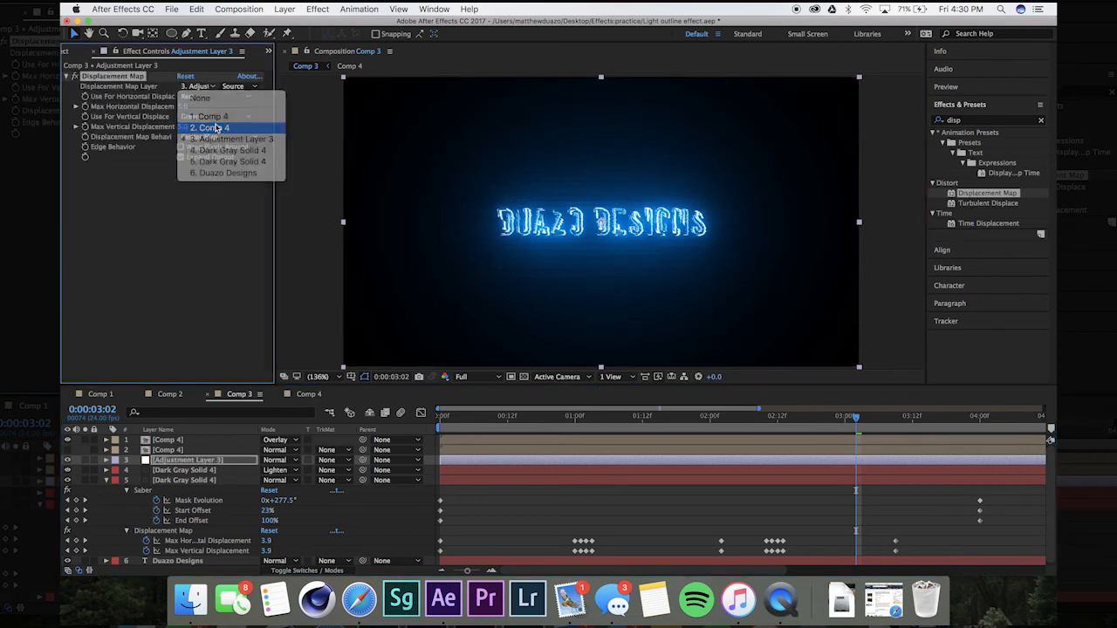
- Start keyframing the adjustment layer's maximum horizontal and vertical displacement at 0:00:00:00
{"action": "left_click", "coordinate": [175, 451]}
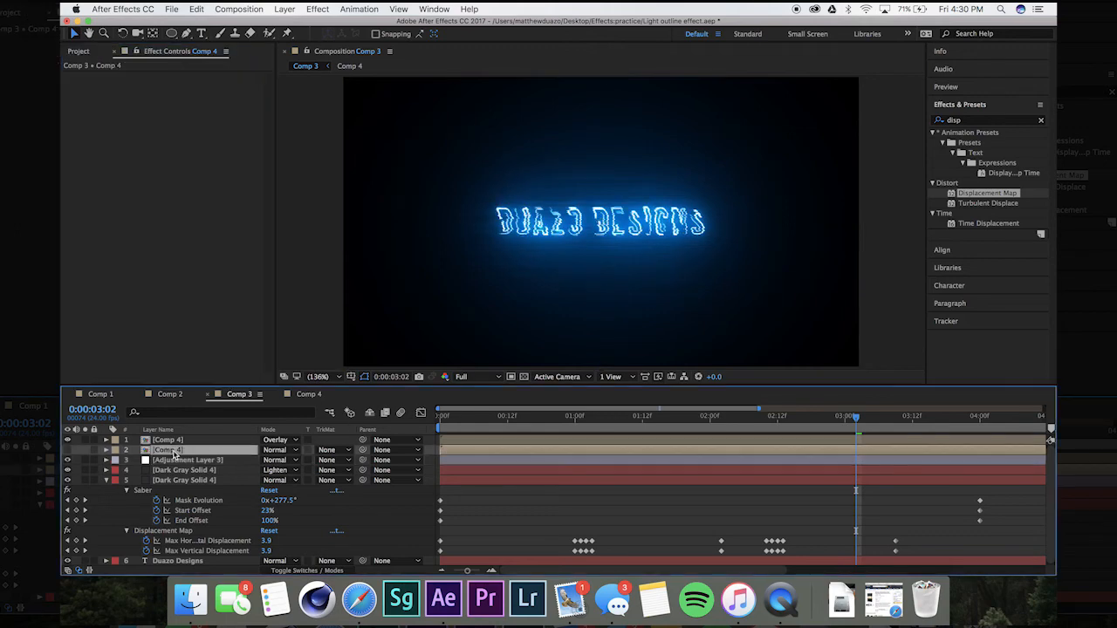
{"action": "left_click", "coordinate": [179, 470]}
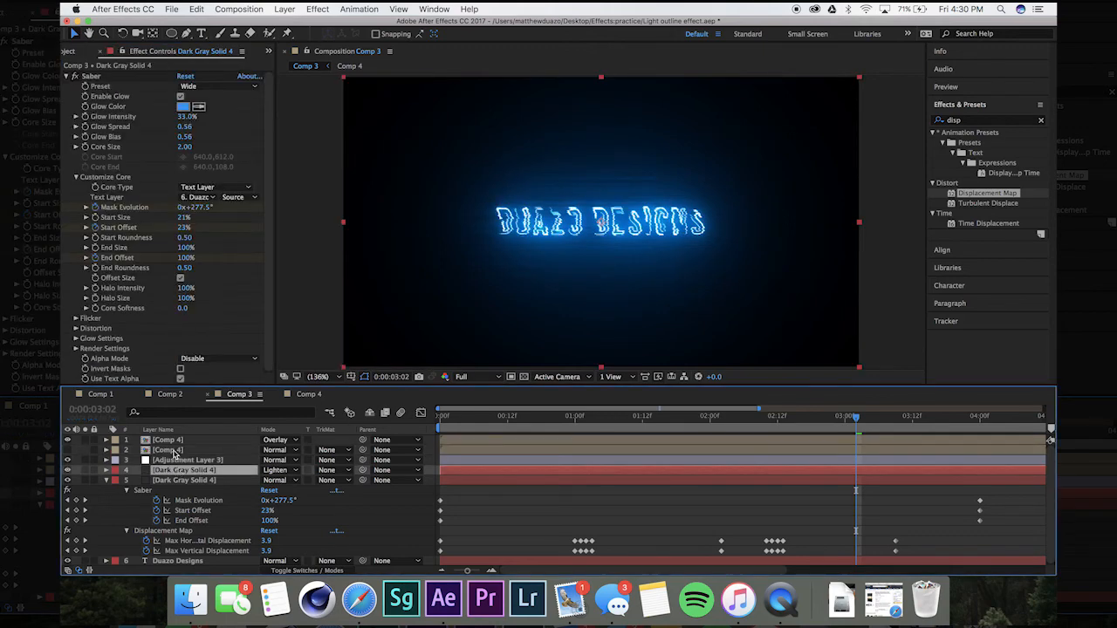
{"action": "left_click", "coordinate": [179, 460]}
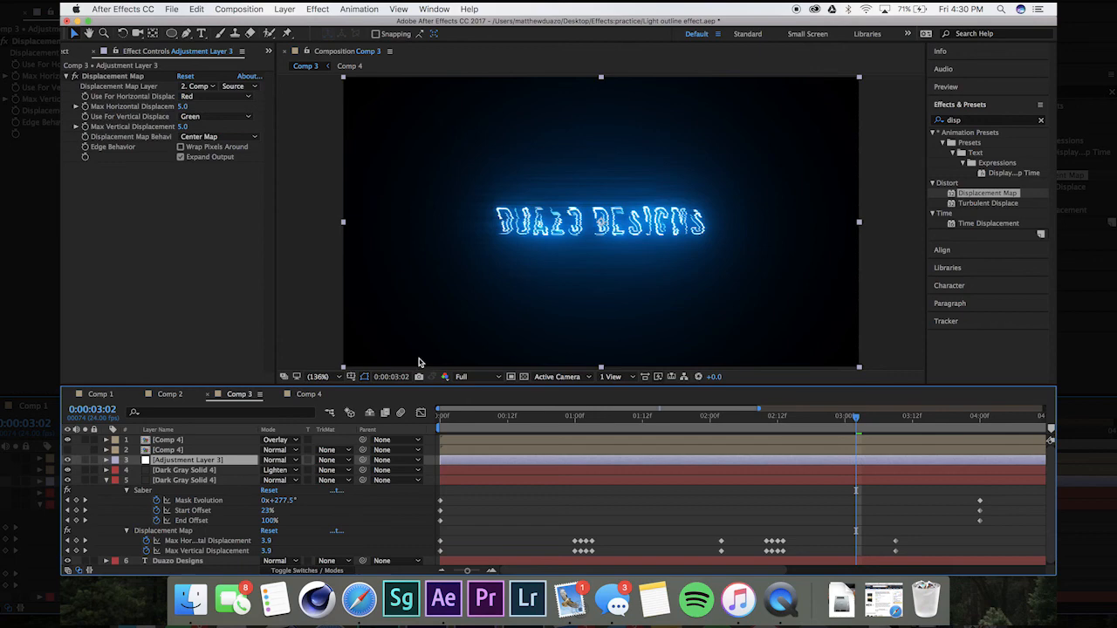
{"action": "left_click", "coordinate": [442, 416]}
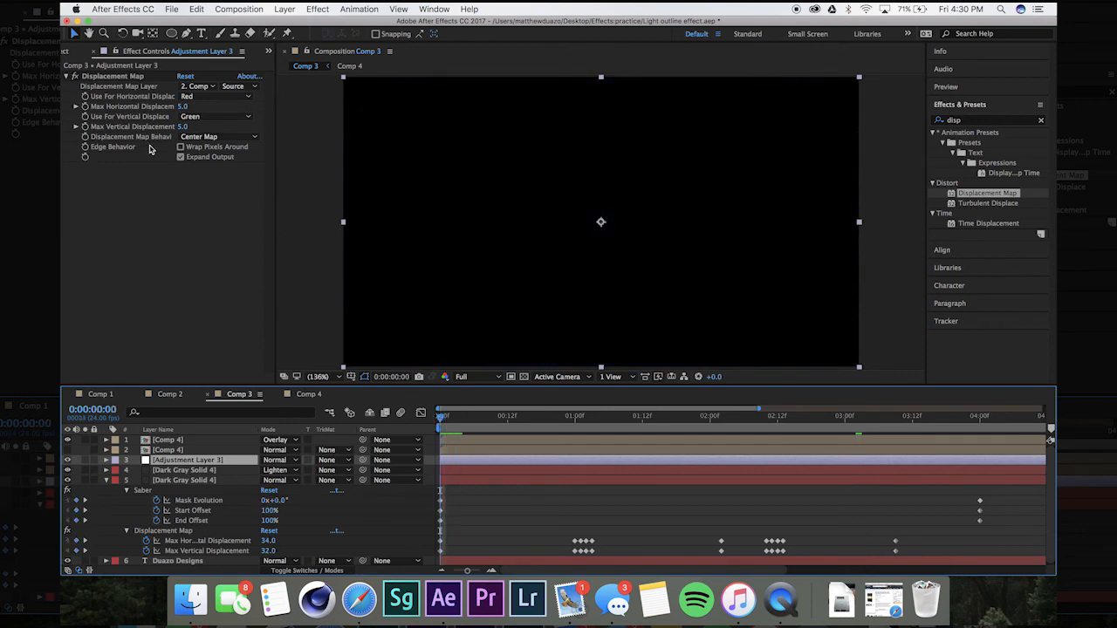
{"action": "left_click", "coordinate": [86, 111]}
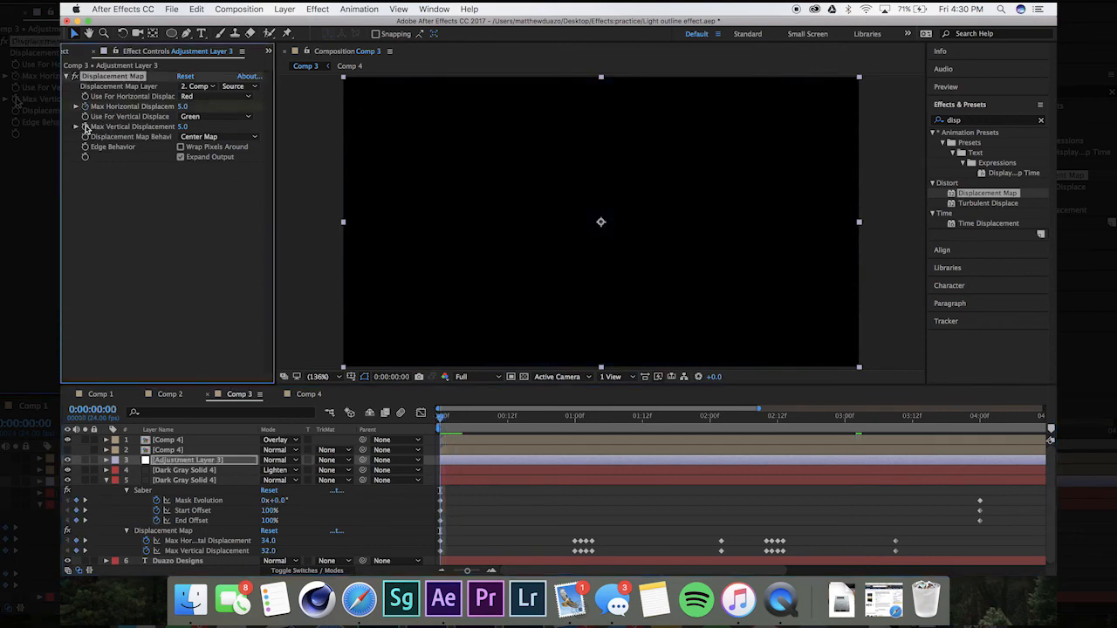
{"action": "left_click", "coordinate": [85, 127]}
- Set the adjustment layer's maximum horizontal and vertical displacement to 0 at 0:00:02:14
{"action": "left_click_drag", "start_coordinate": [582, 419], "coordinate": [788, 418]}
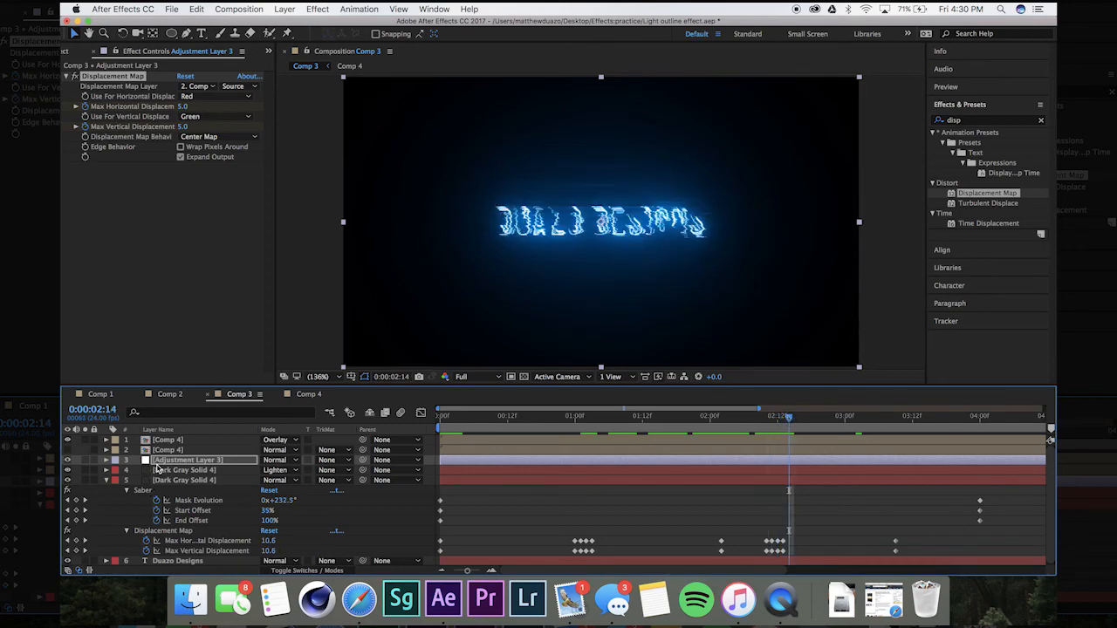
{"action": "left_click", "coordinate": [183, 106]}
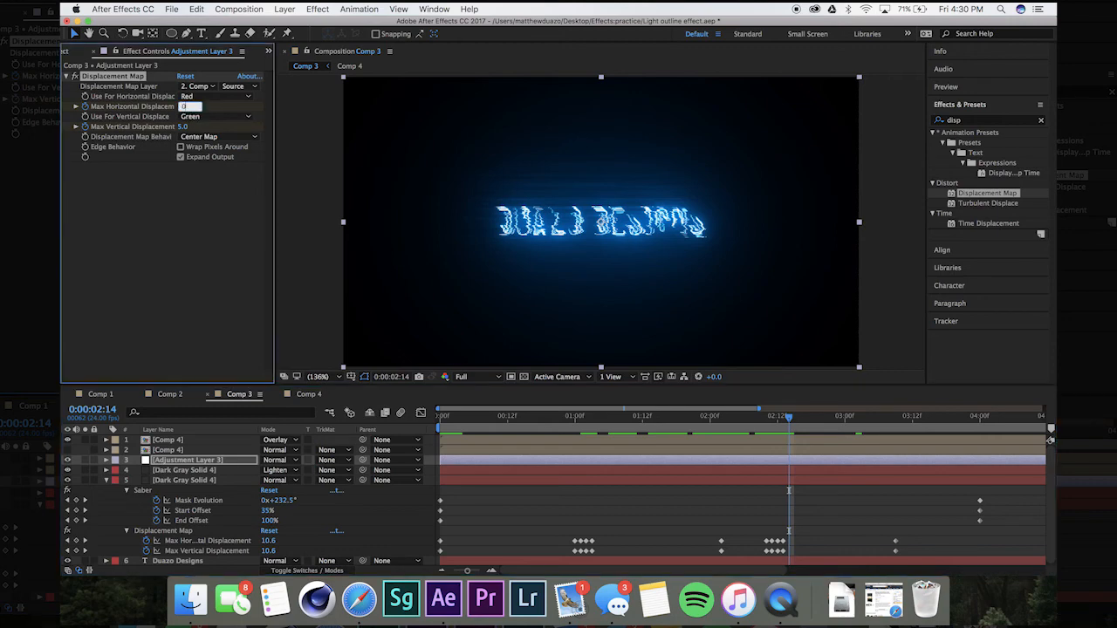
{"action": "type", "text": "0"}
{"action": "key", "text": "Tab"}
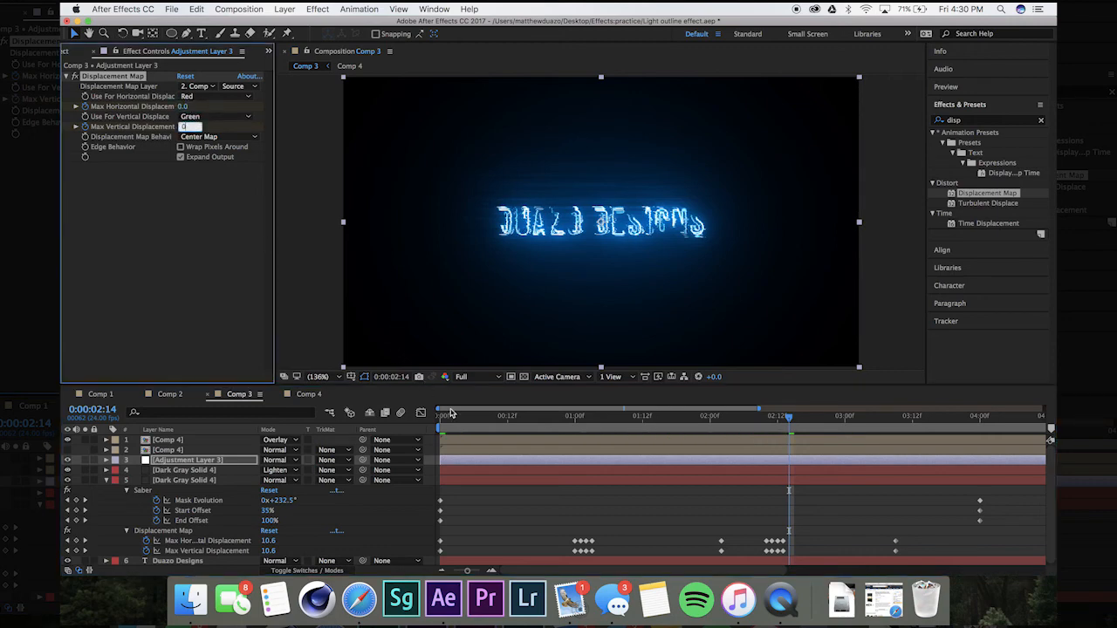
- Set the adjustment layer's maximum horizontal and vertical displacement to 1 at 0:00:01:17
{"action": "left_click_drag", "start_coordinate": [450, 413], "coordinate": [670, 422]}
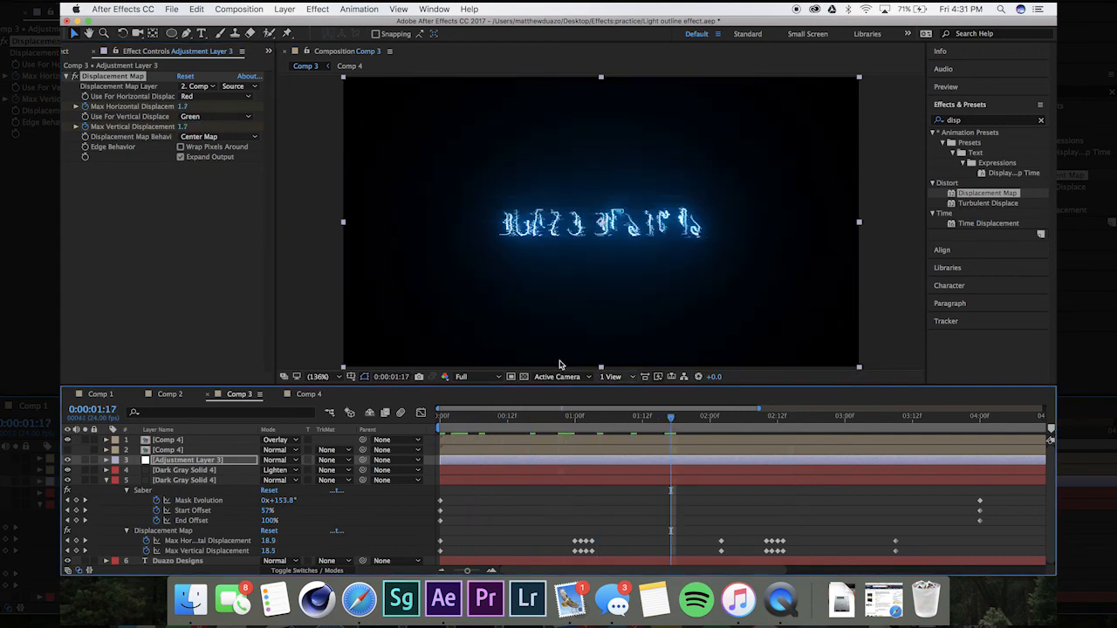
{"action": "left_click", "coordinate": [181, 107]}
{"action": "left_click_drag", "start_coordinate": [191, 105], "coordinate": [180, 106]}
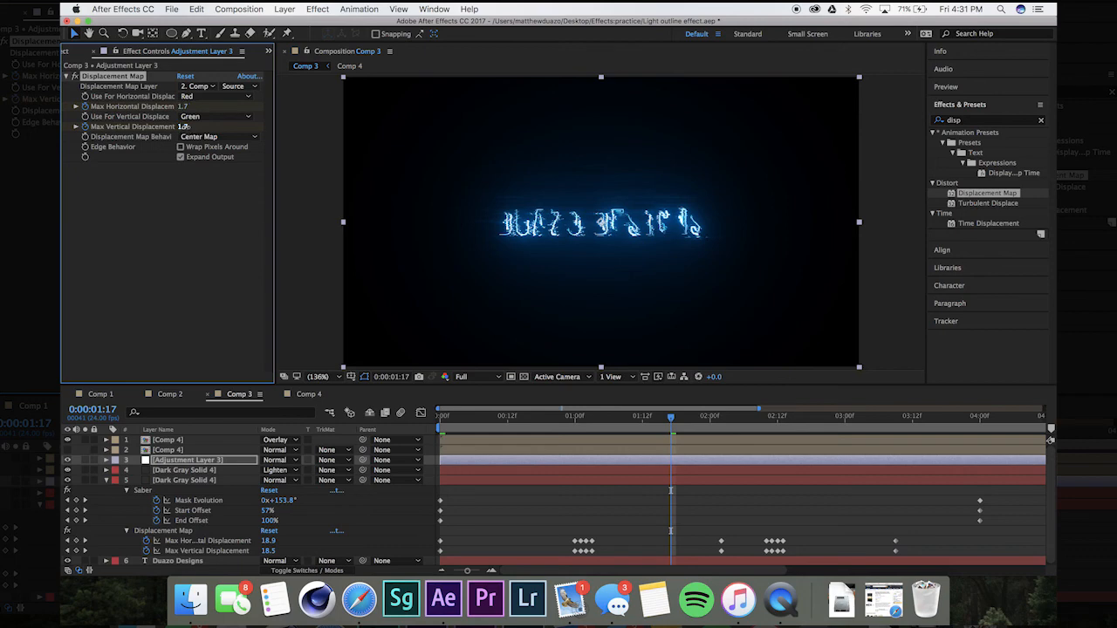
{"action": "left_click_drag", "start_coordinate": [188, 127], "coordinate": [187, 105]}
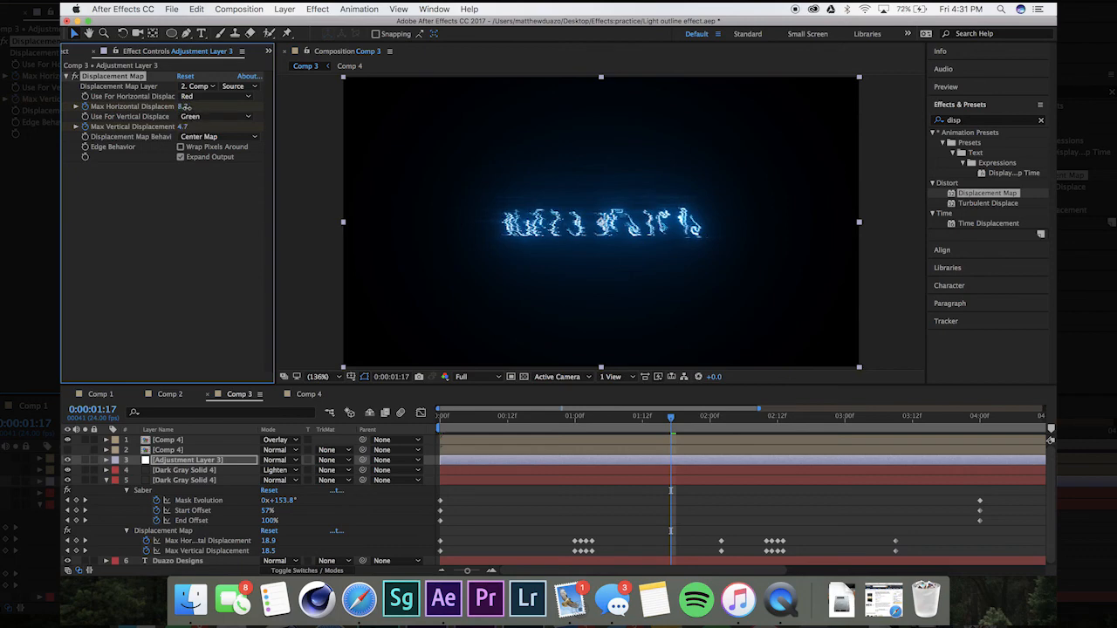
{"action": "left_click", "coordinate": [185, 107]}
{"action": "type", "text": "1"}
{"action": "key", "text": "Return"}
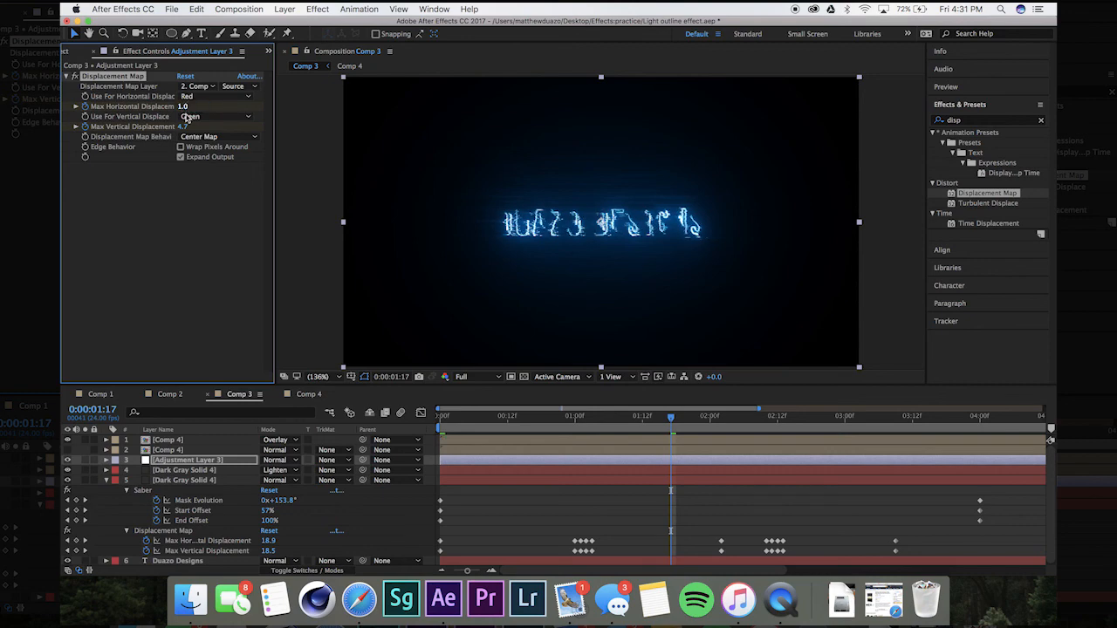
{"action": "left_click", "coordinate": [182, 126]}
{"action": "type", "text": "1"}
{"action": "key", "text": "Return"}
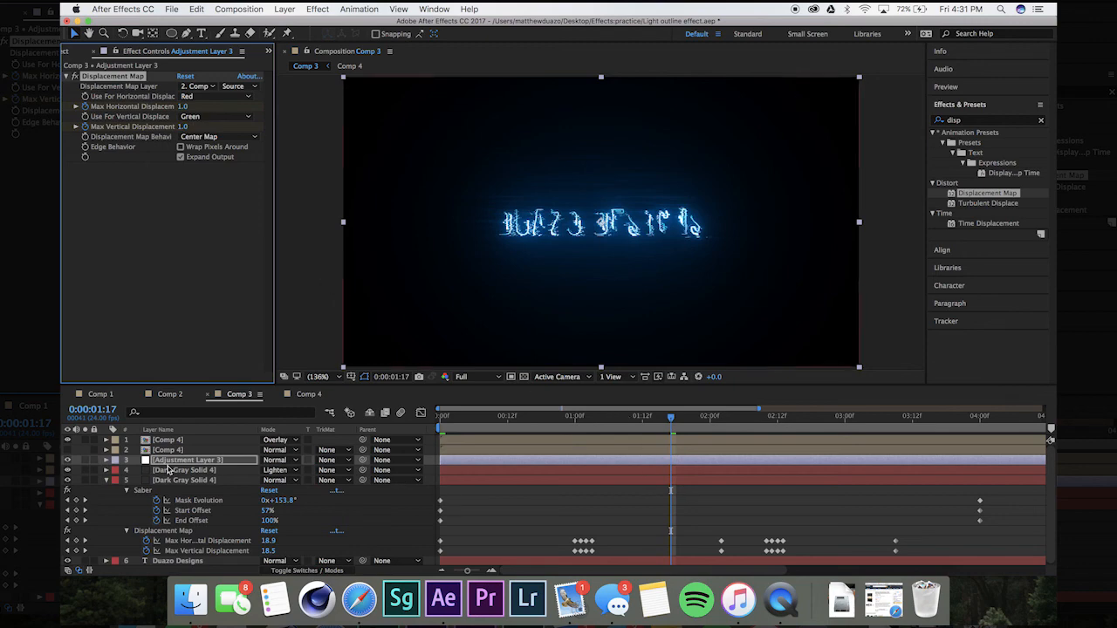
- Delete the adjustment layer's first pair of displacement keyframes and move the pair at 0:00:01:17 to 0:00:00:00
{"action": "key", "text": "u"}
{"action": "left_click", "coordinate": [462, 479]}
{"action": "left_click_drag", "start_coordinate": [461, 474], "coordinate": [435, 499]}
{"action": "key", "text": "Delete"}
{"action": "left_click_drag", "start_coordinate": [665, 480], "coordinate": [441, 508]}
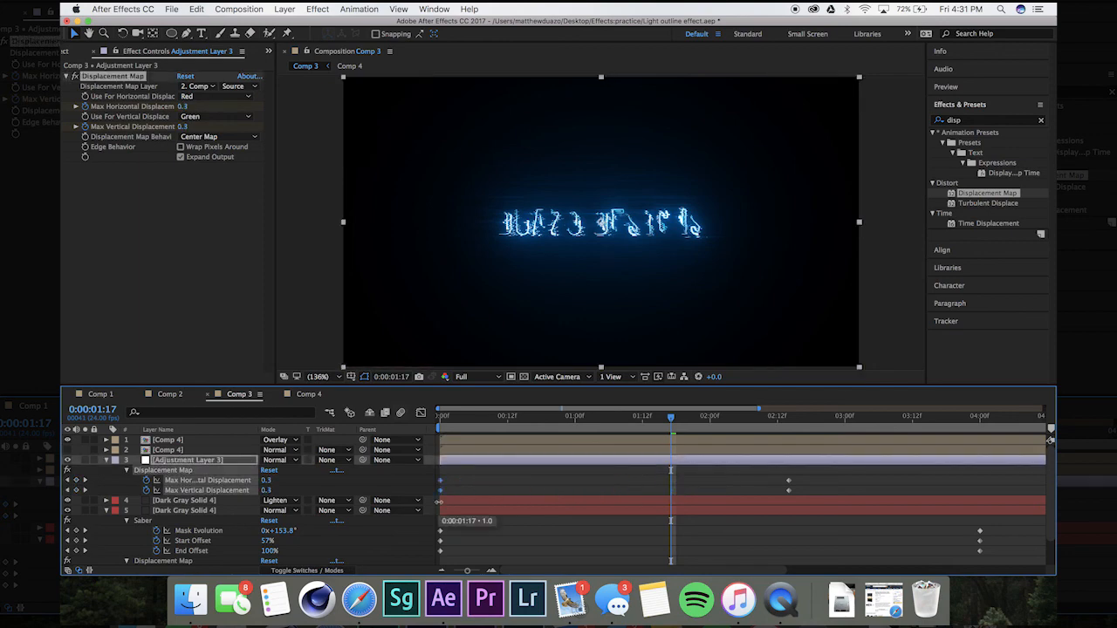
- Return to 0:00:00:00 and collapse the properties of the adjustment layer and the lower Dark Gray Solid 4 layer
{"action": "left_click", "coordinate": [448, 417]}
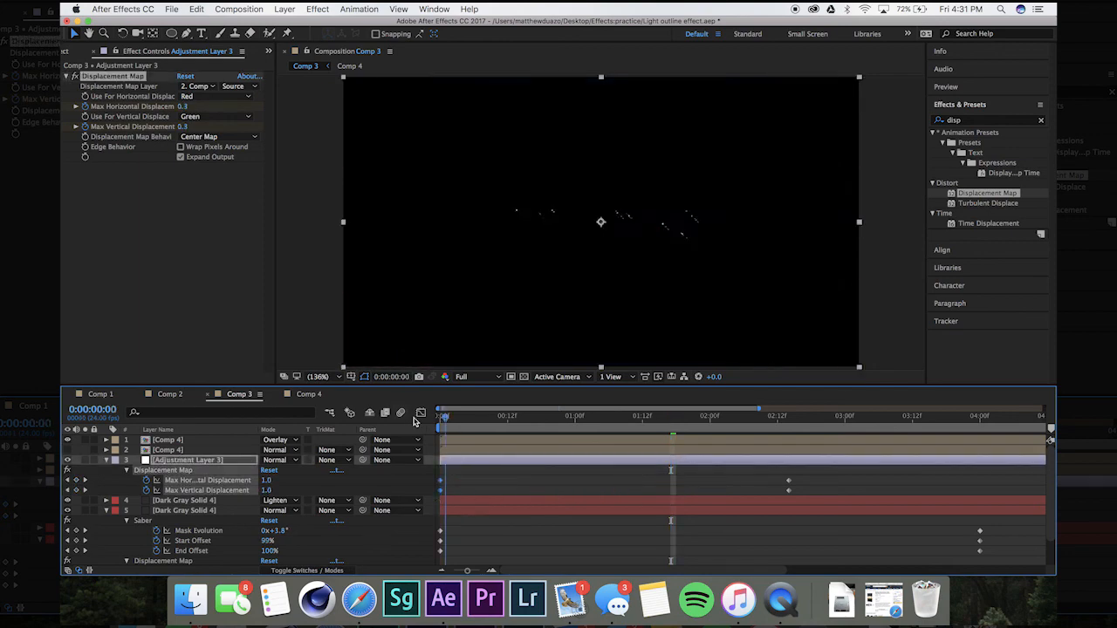
{"action": "left_click", "coordinate": [106, 460]}
{"action": "left_click", "coordinate": [106, 480]}
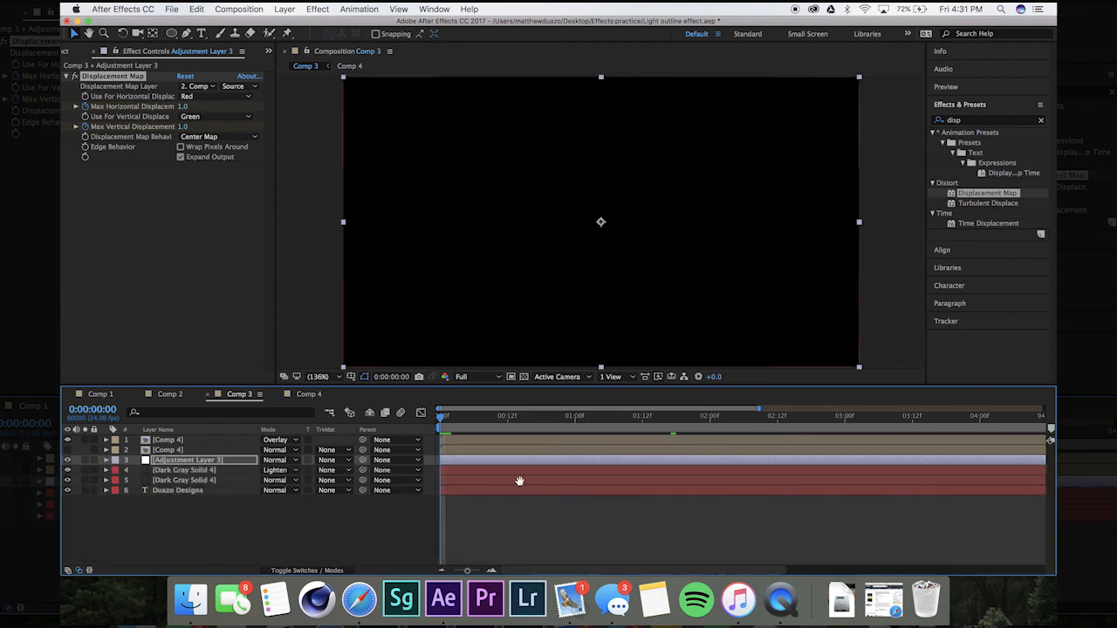
- Preview the whole Comp 3 animation from the start and check the finished text around 0:00:04:00
{"action": "key", "text": "space"}
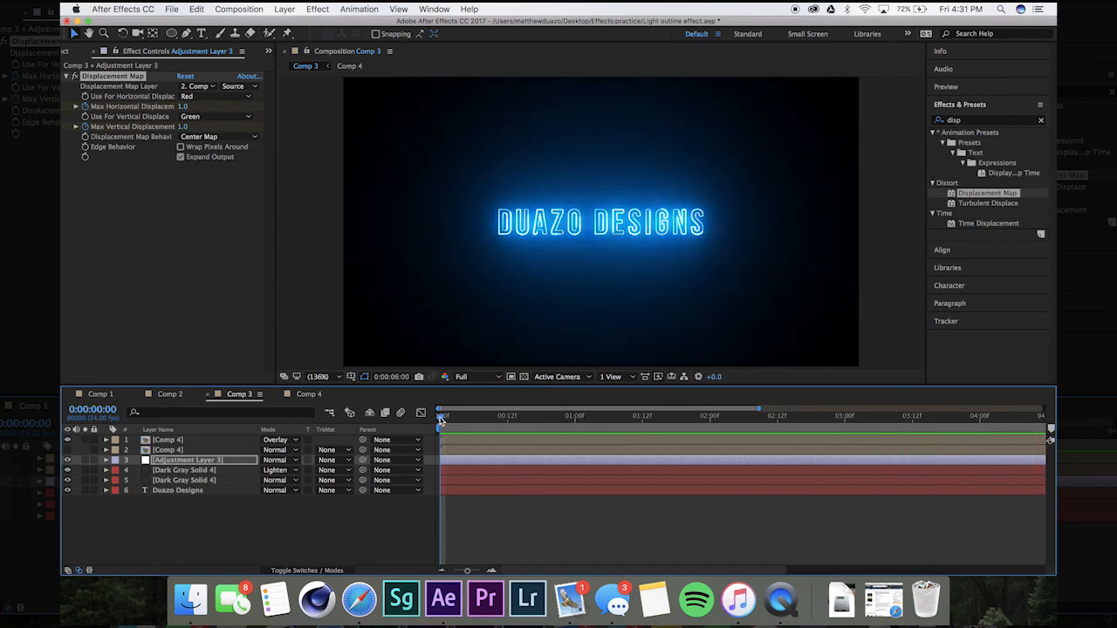
{"action": "left_click_drag", "start_coordinate": [759, 409], "coordinate": [1043, 408]}
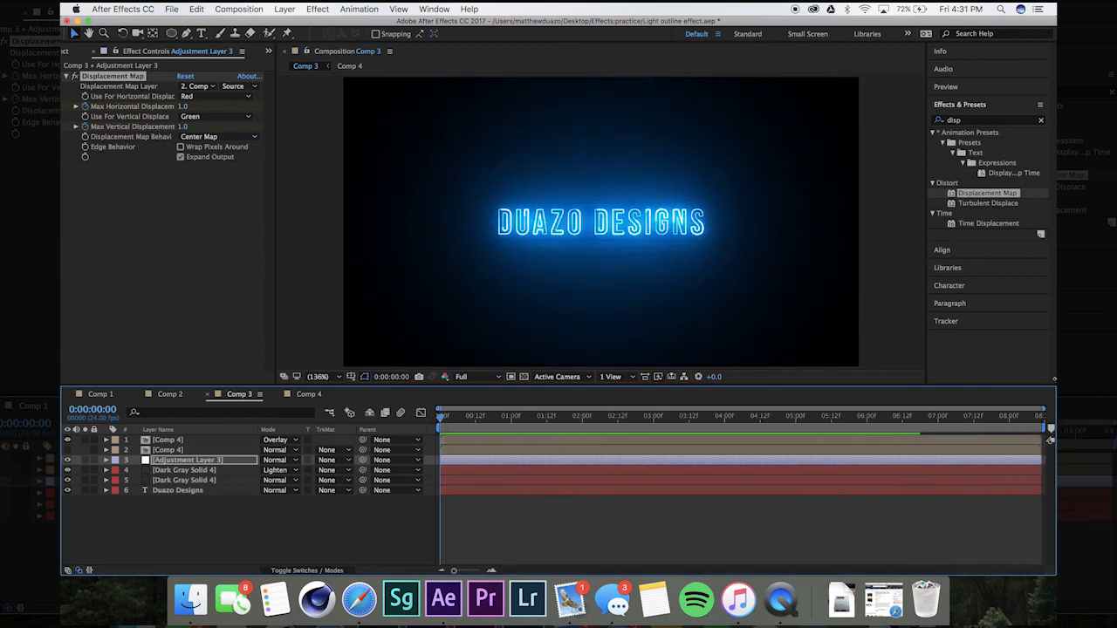
{"action": "key", "text": "space"}
{"action": "left_click_drag", "start_coordinate": [447, 417], "coordinate": [417, 417]}
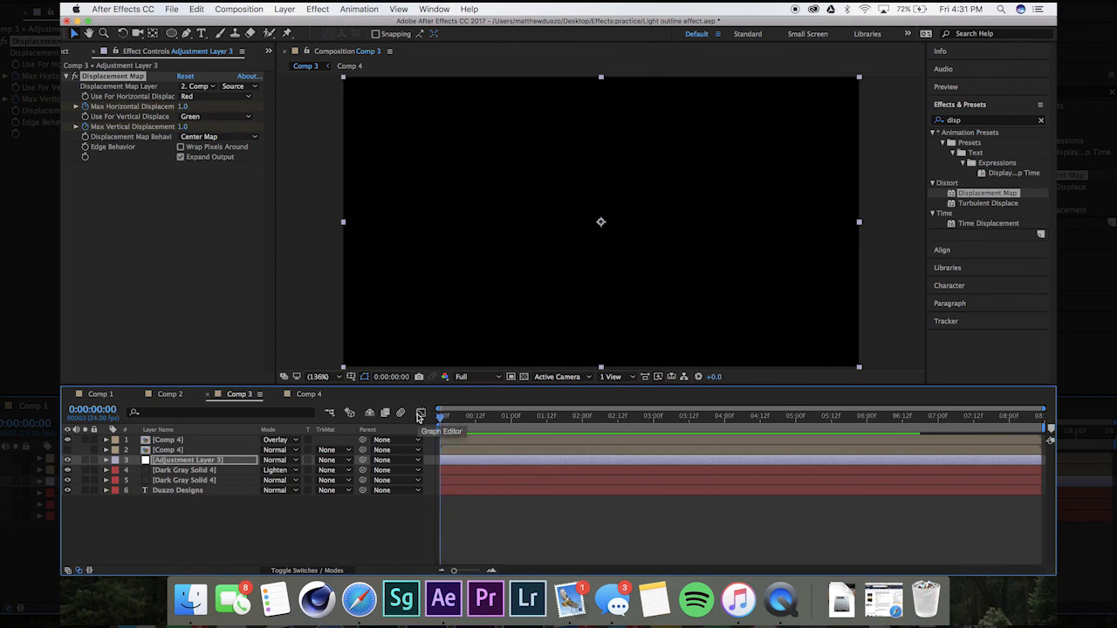
{"action": "key", "text": "space"}
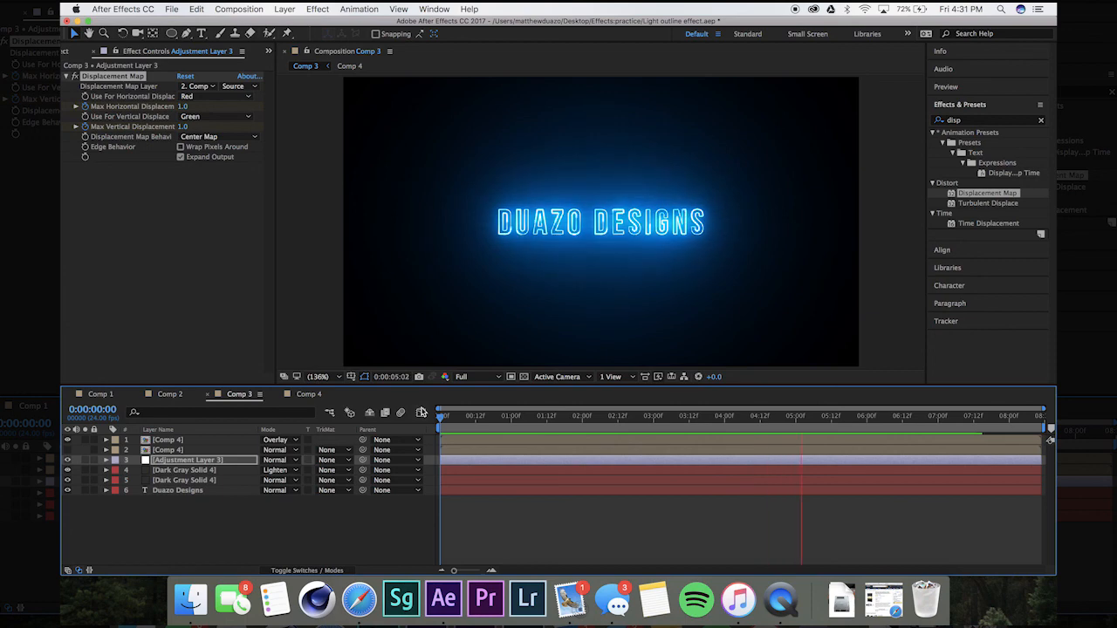
{"action": "key", "text": "space"}
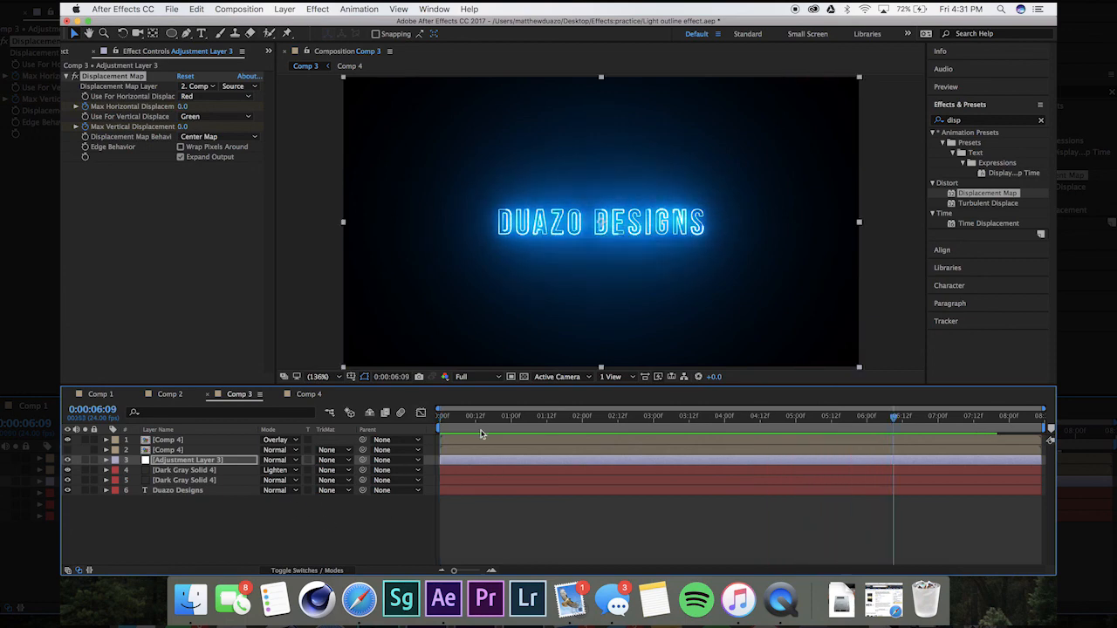
{"action": "left_click_drag", "start_coordinate": [497, 416], "coordinate": [724, 416]}
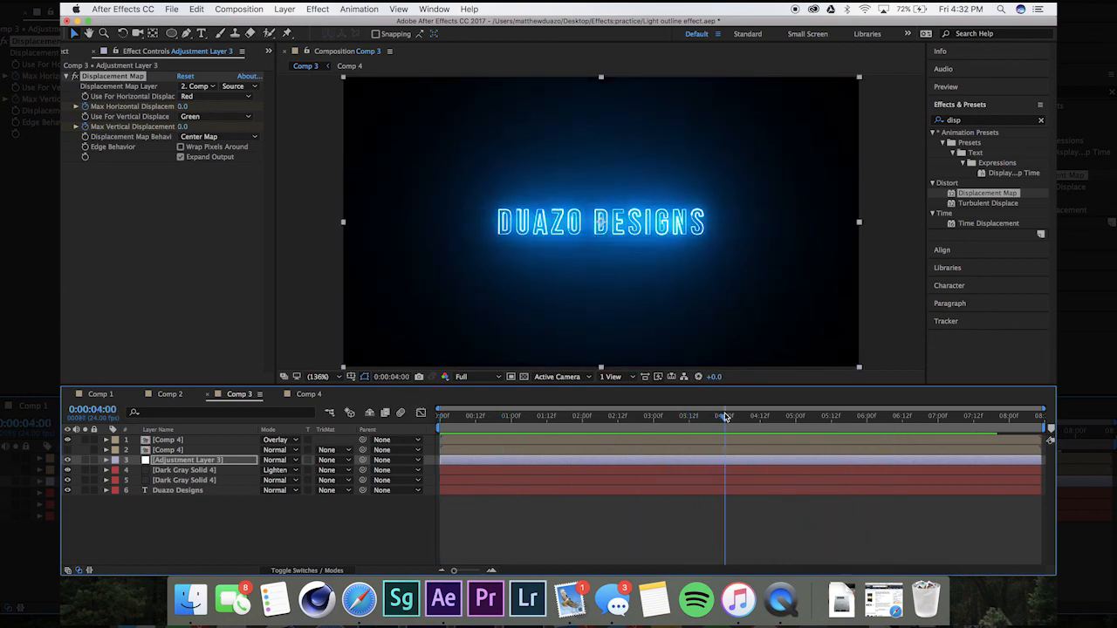